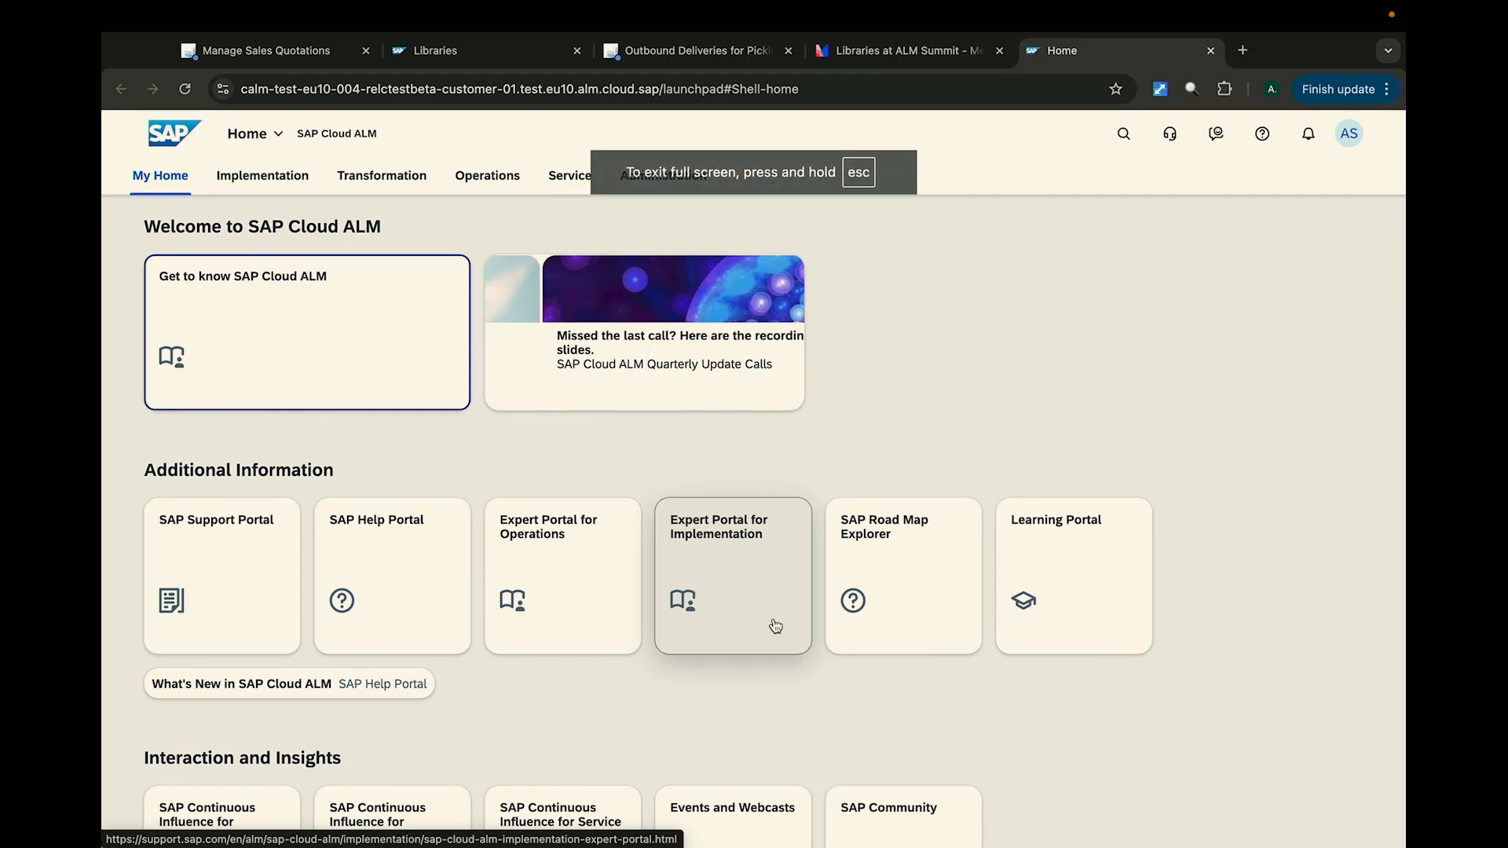
- Open the App Finder and search its catalog for "librar"
{"action": "left_click", "coordinate": [288, 176]}
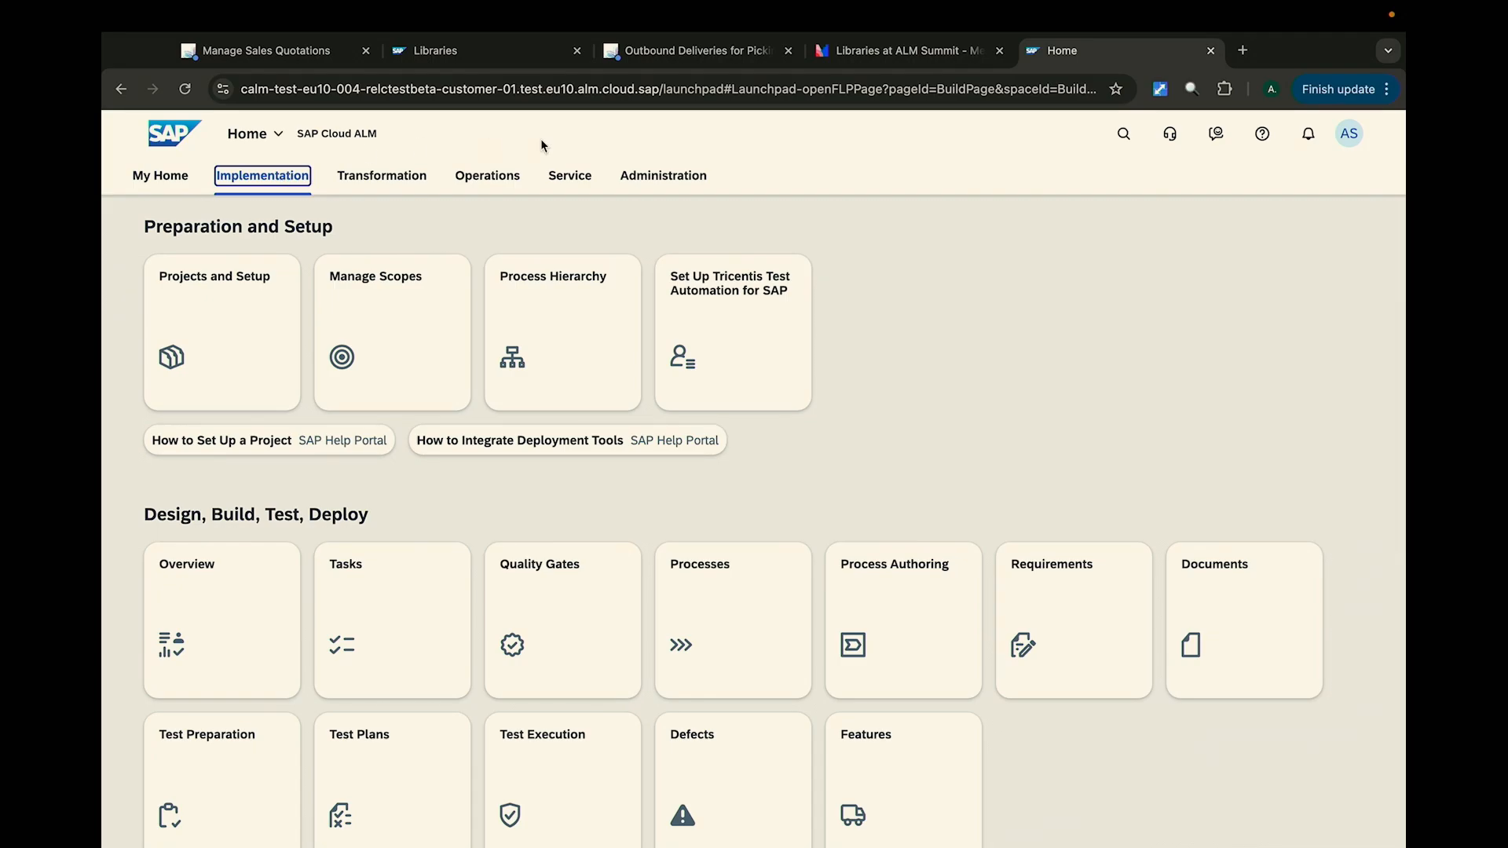
{"action": "left_click", "coordinate": [1342, 147]}
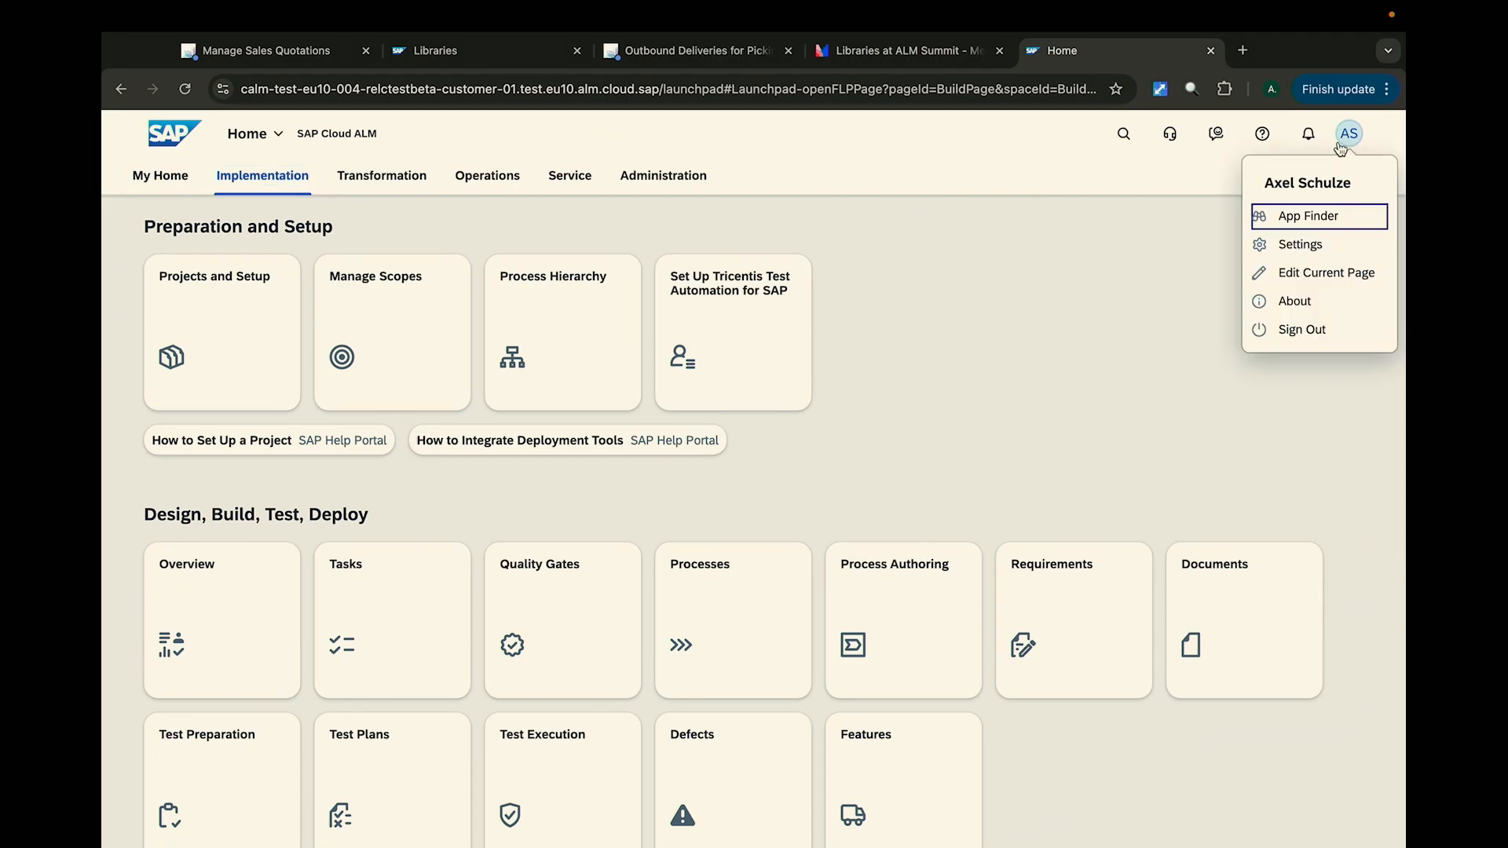
{"action": "left_click", "coordinate": [1308, 214]}
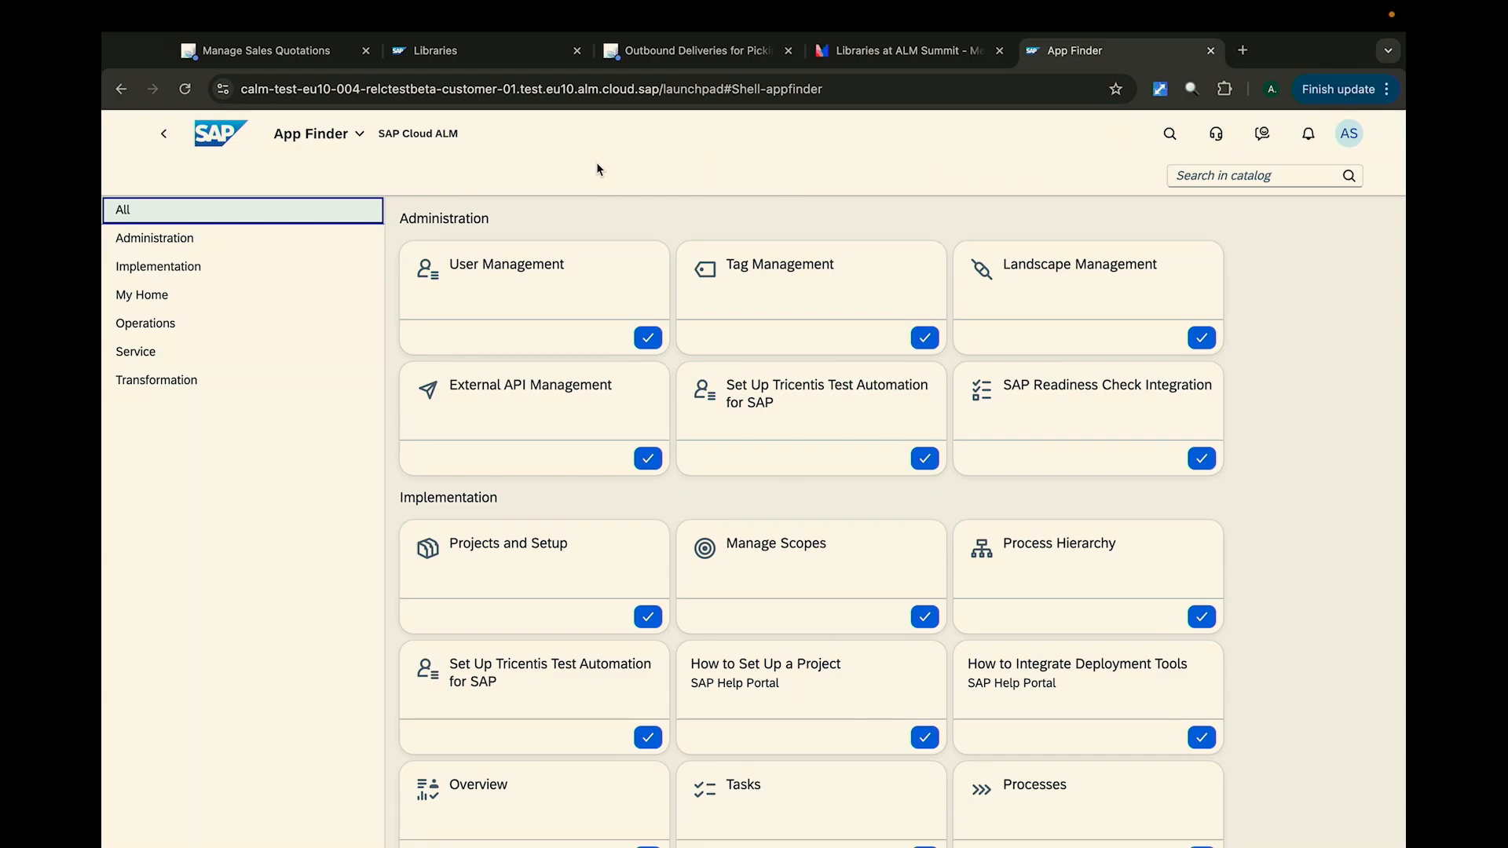
{"action": "left_click", "coordinate": [1261, 179]}
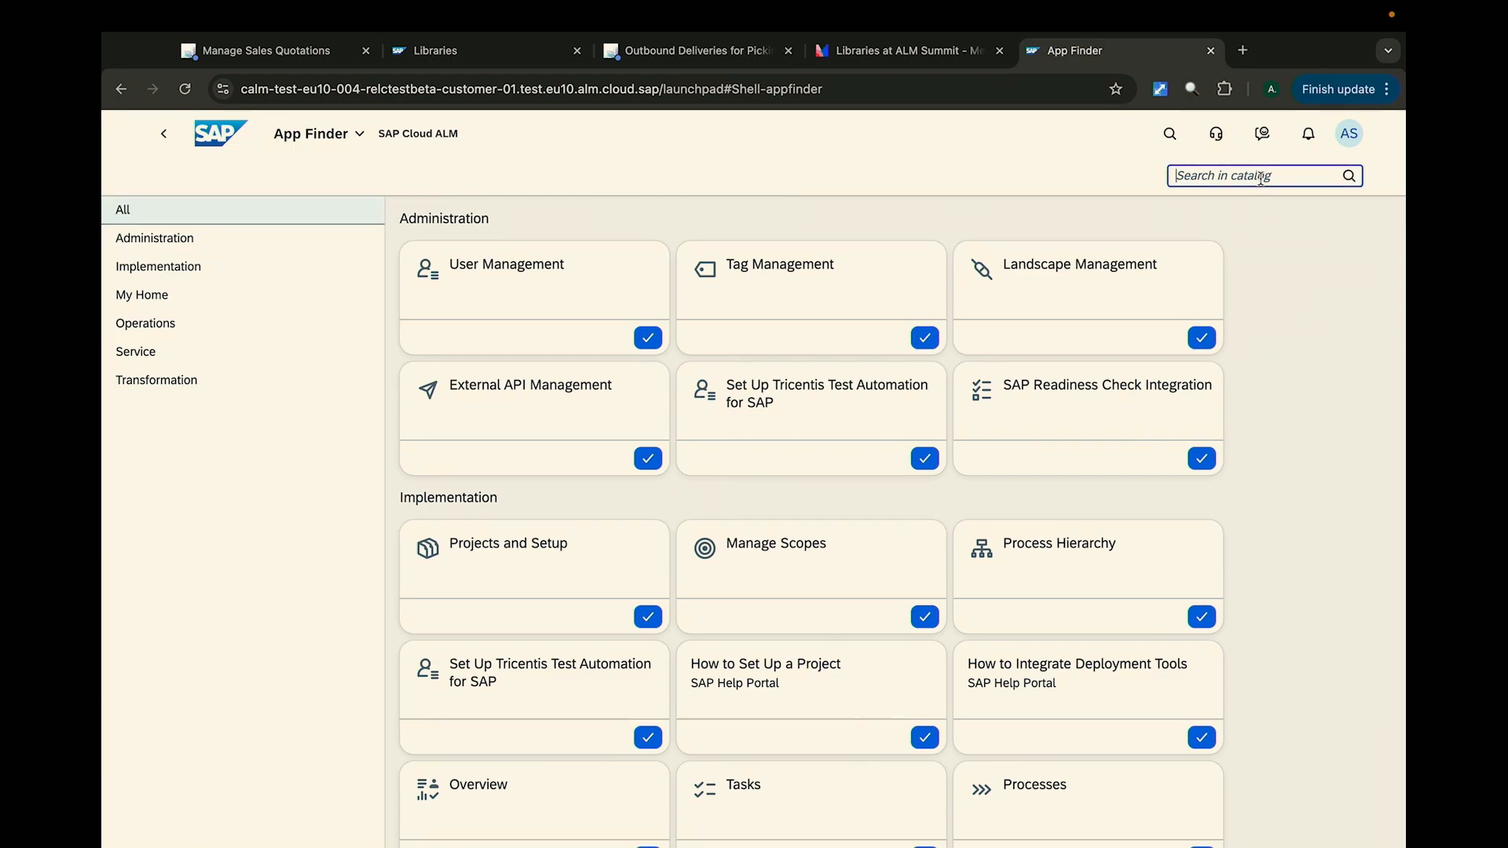
{"action": "type", "text": "librar"}
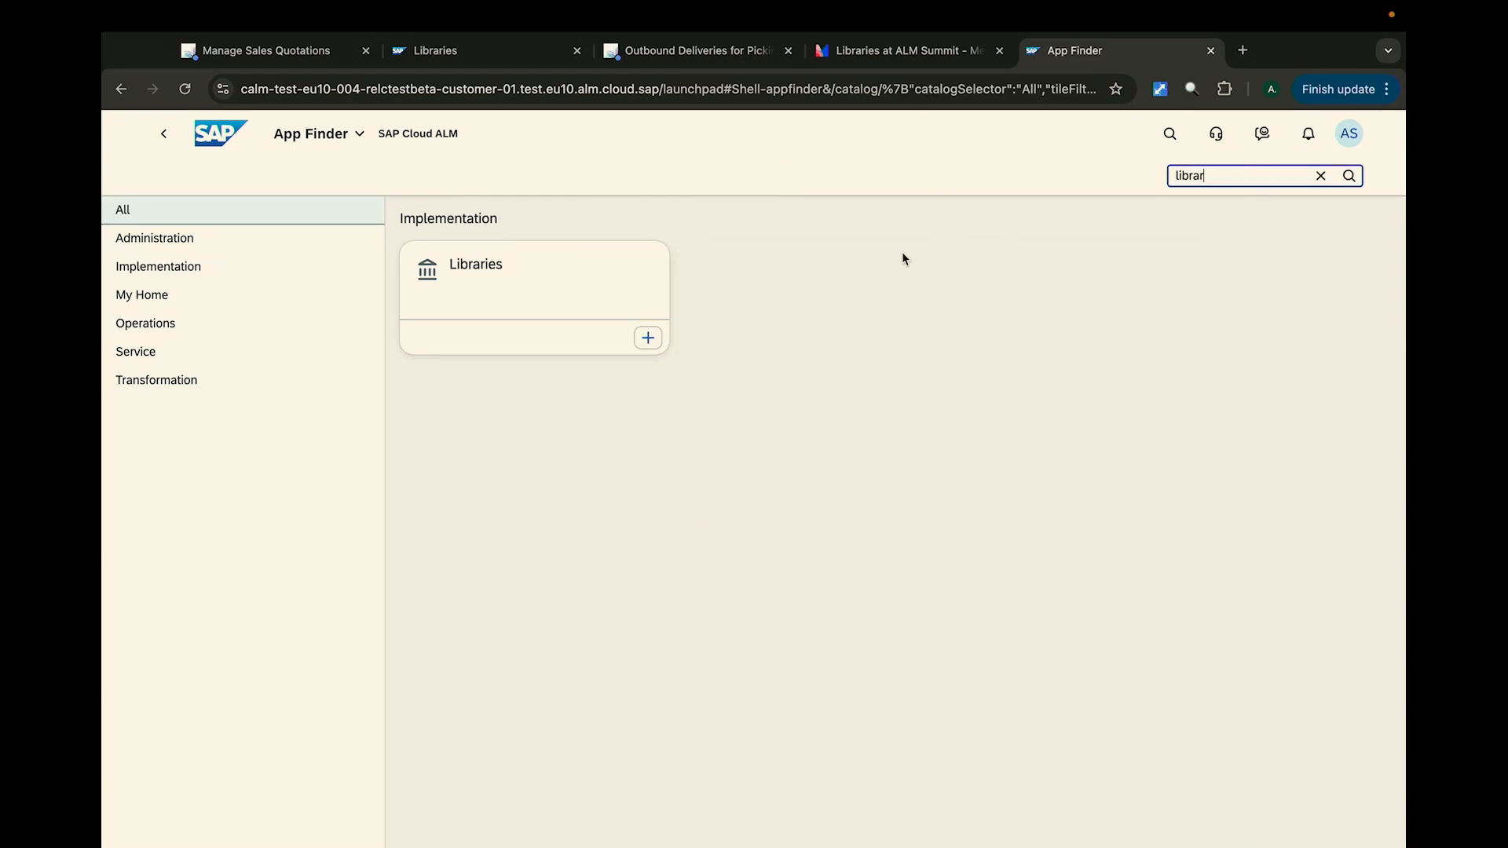
- Add the Libraries tile to the Implementation page
{"action": "left_click", "coordinate": [647, 337]}
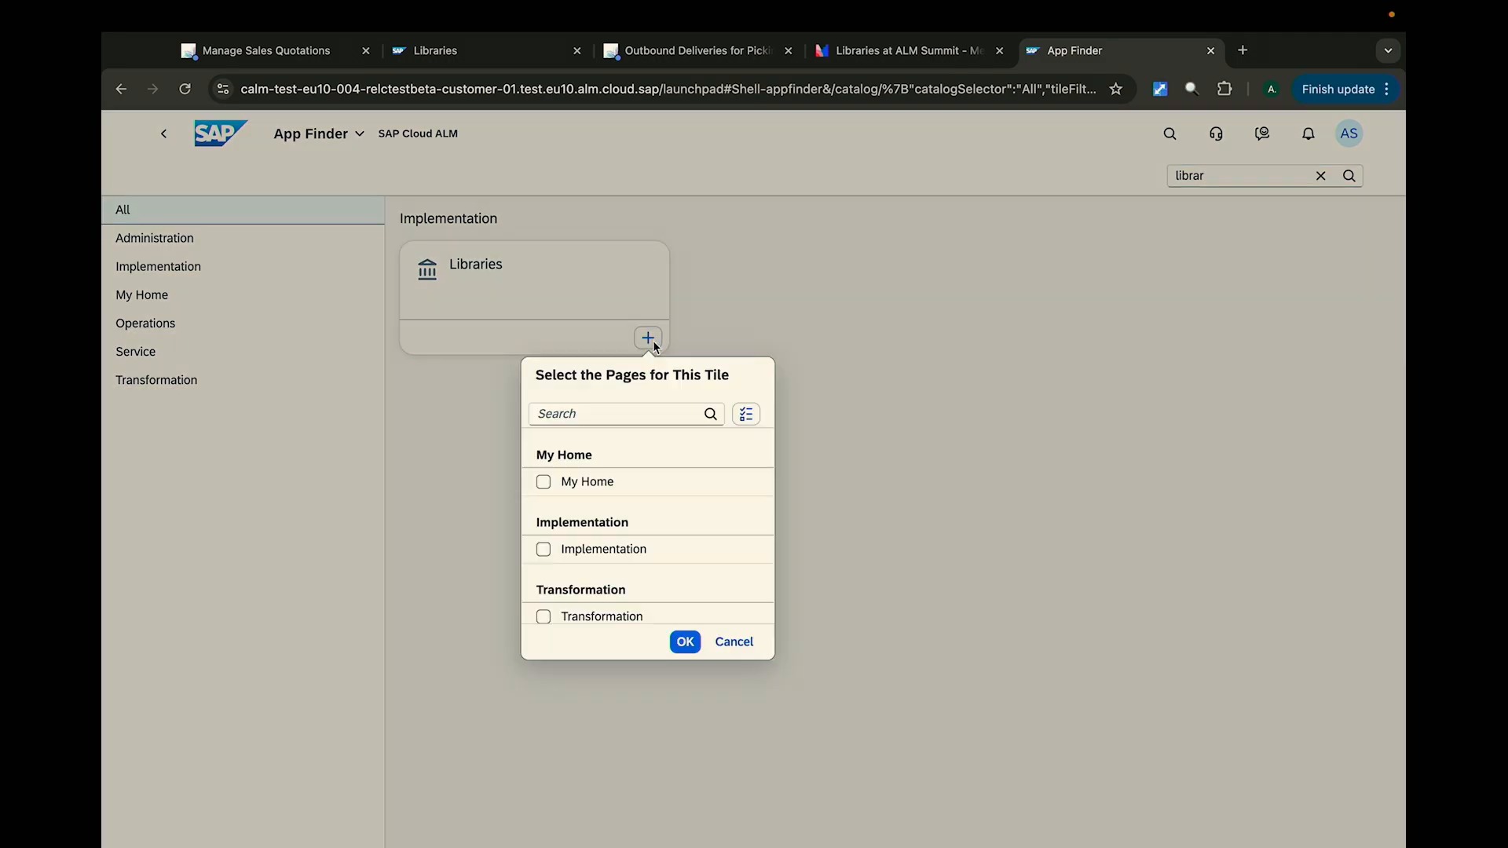
{"action": "left_click", "coordinate": [559, 550]}
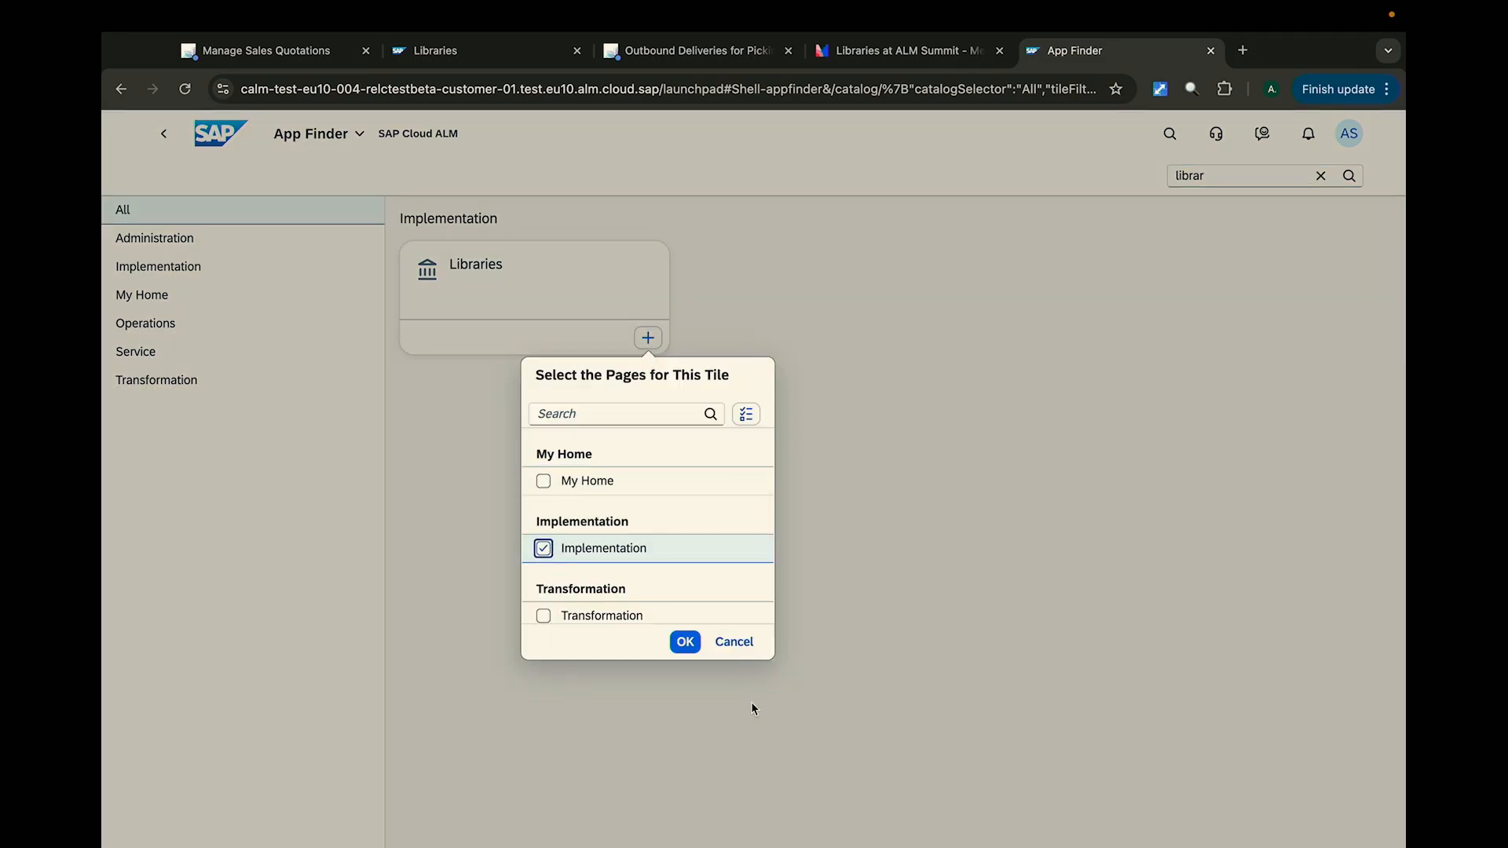
{"action": "left_click", "coordinate": [687, 645]}
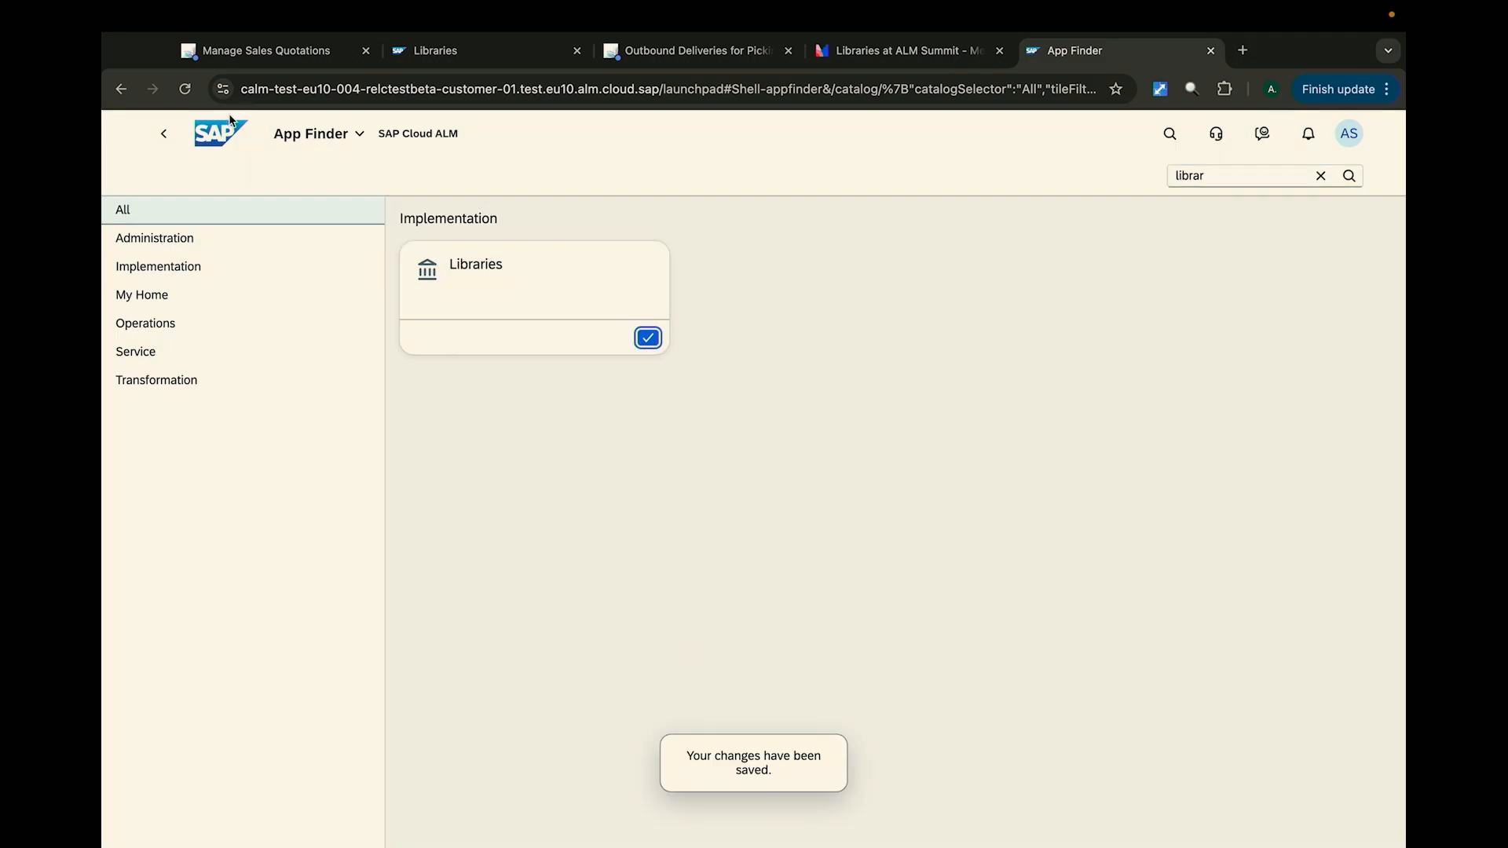
- Return to the home page's Implementation area and open the newly added Libraries app
{"action": "left_click", "coordinate": [221, 133]}
{"action": "left_click", "coordinate": [267, 183]}
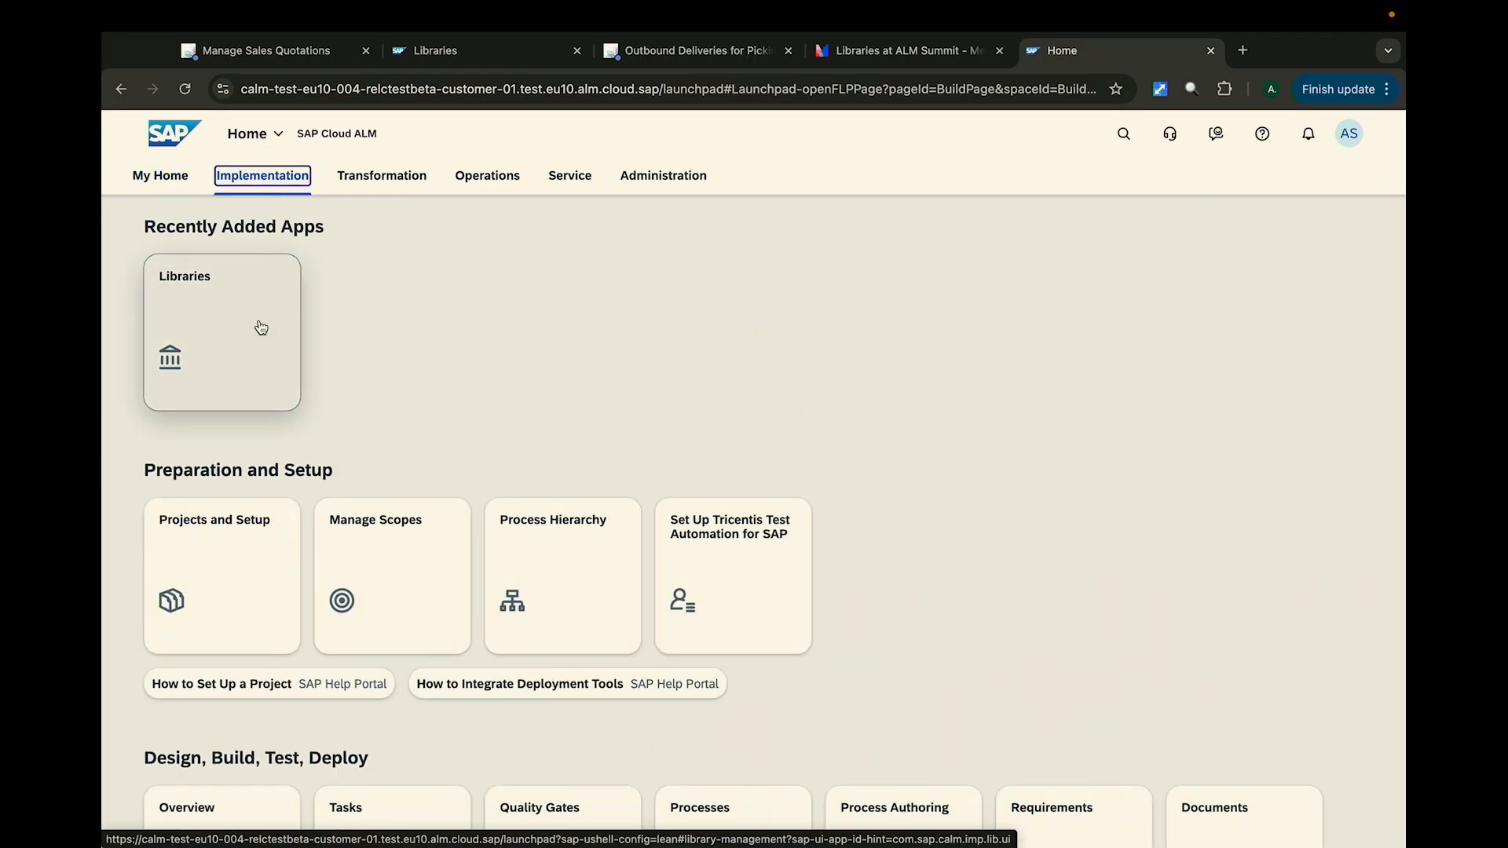
{"action": "left_click", "coordinate": [261, 326]}
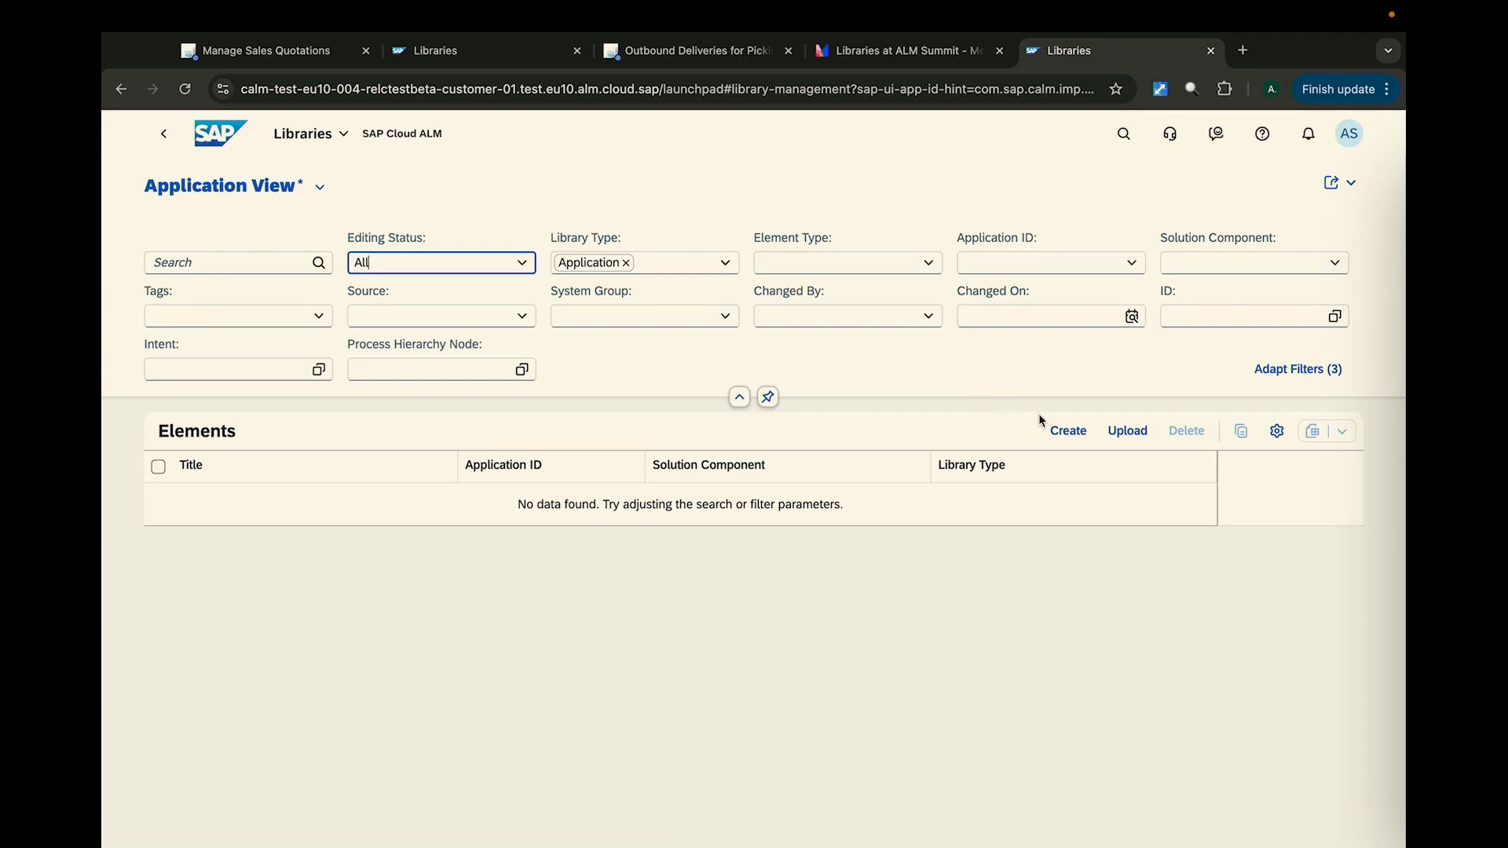
- Start a new library element with library type Application and element type URL
{"action": "left_click", "coordinate": [1062, 430]}
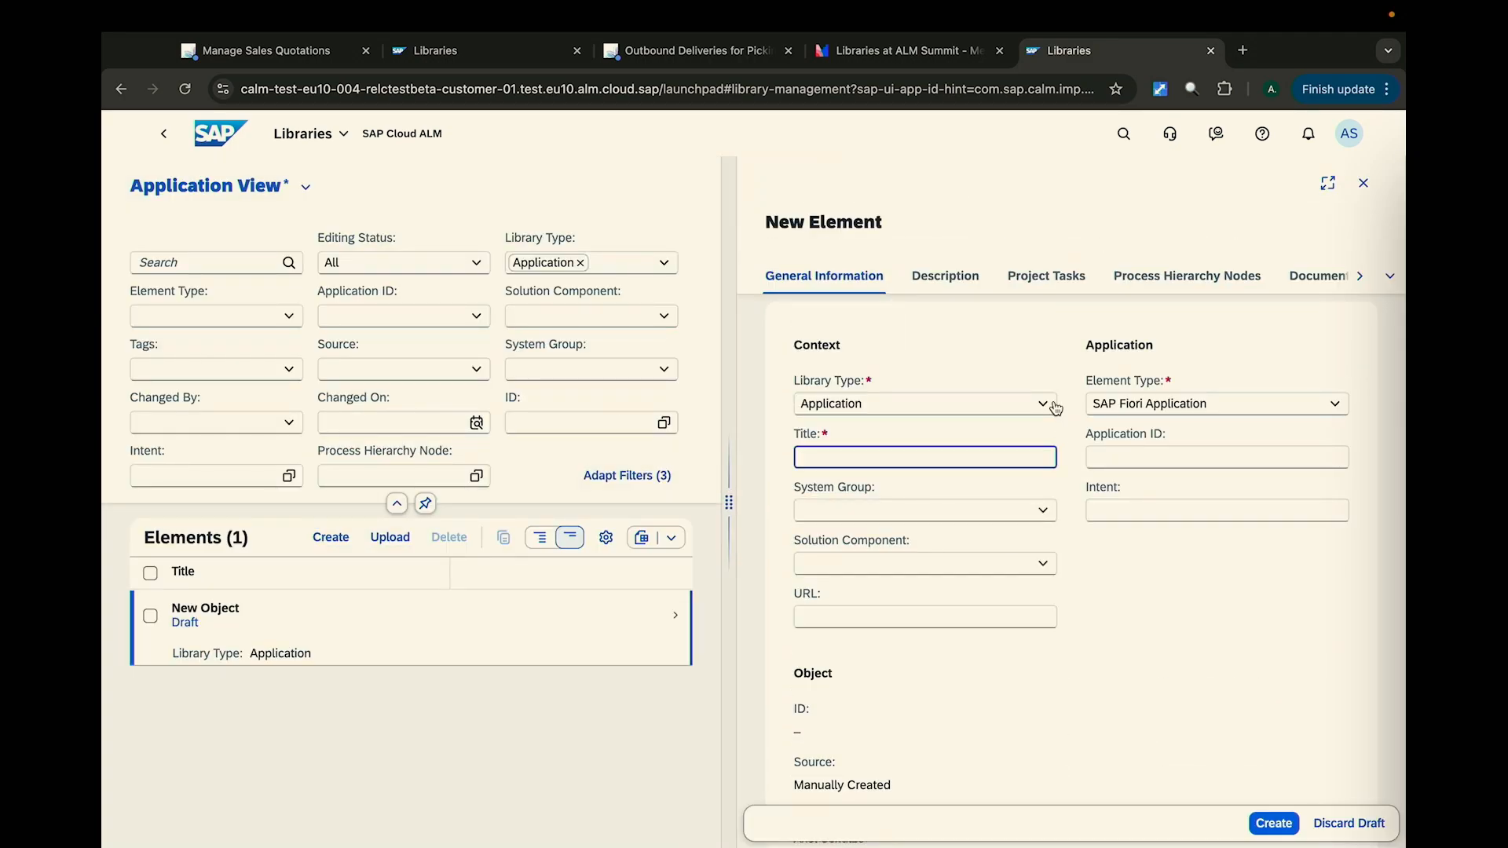
{"action": "left_click", "coordinate": [1013, 402]}
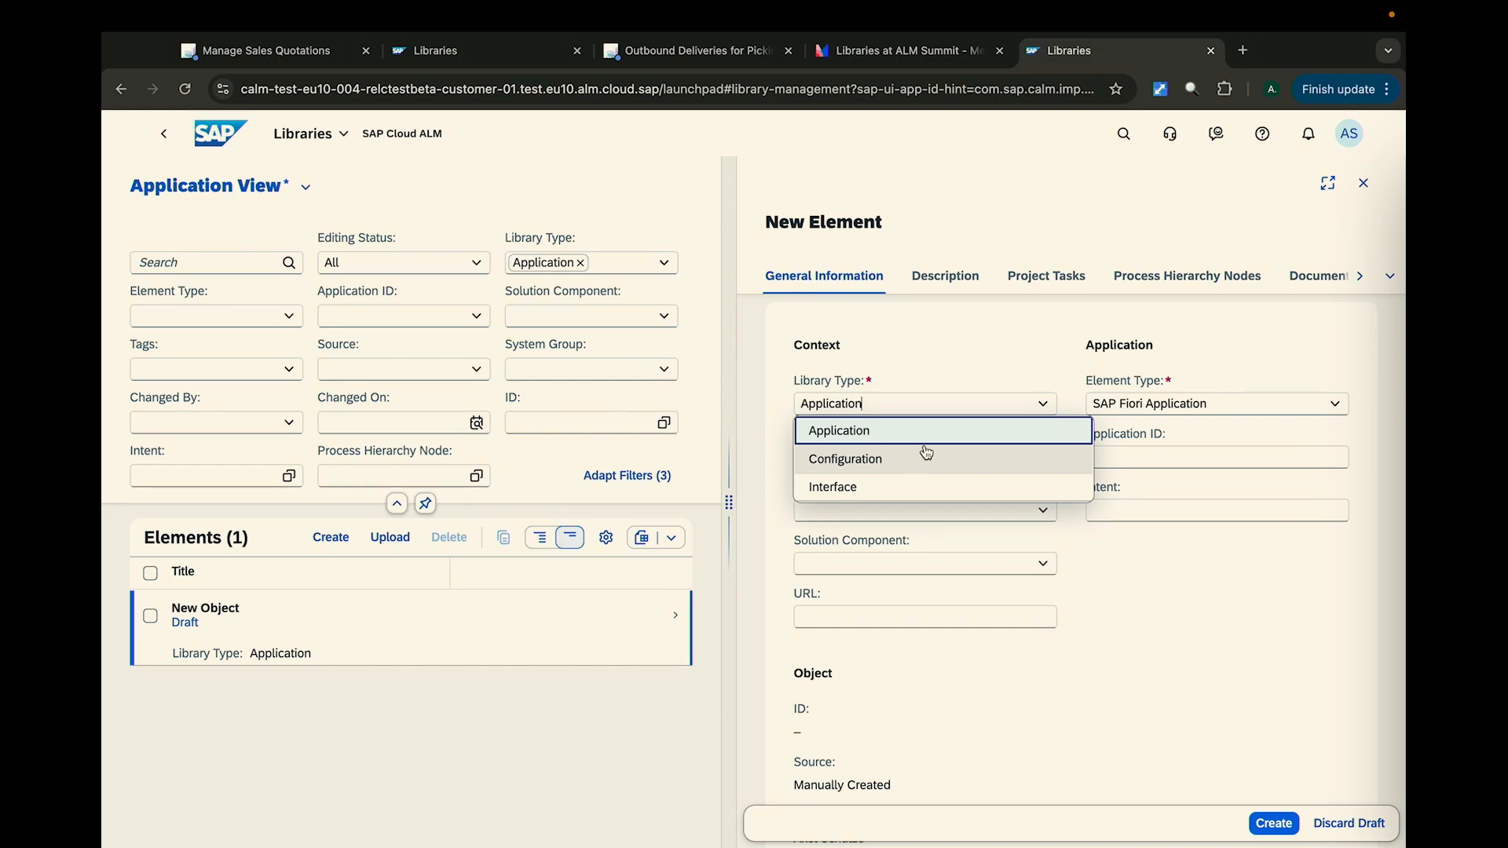
{"action": "left_click", "coordinate": [923, 444]}
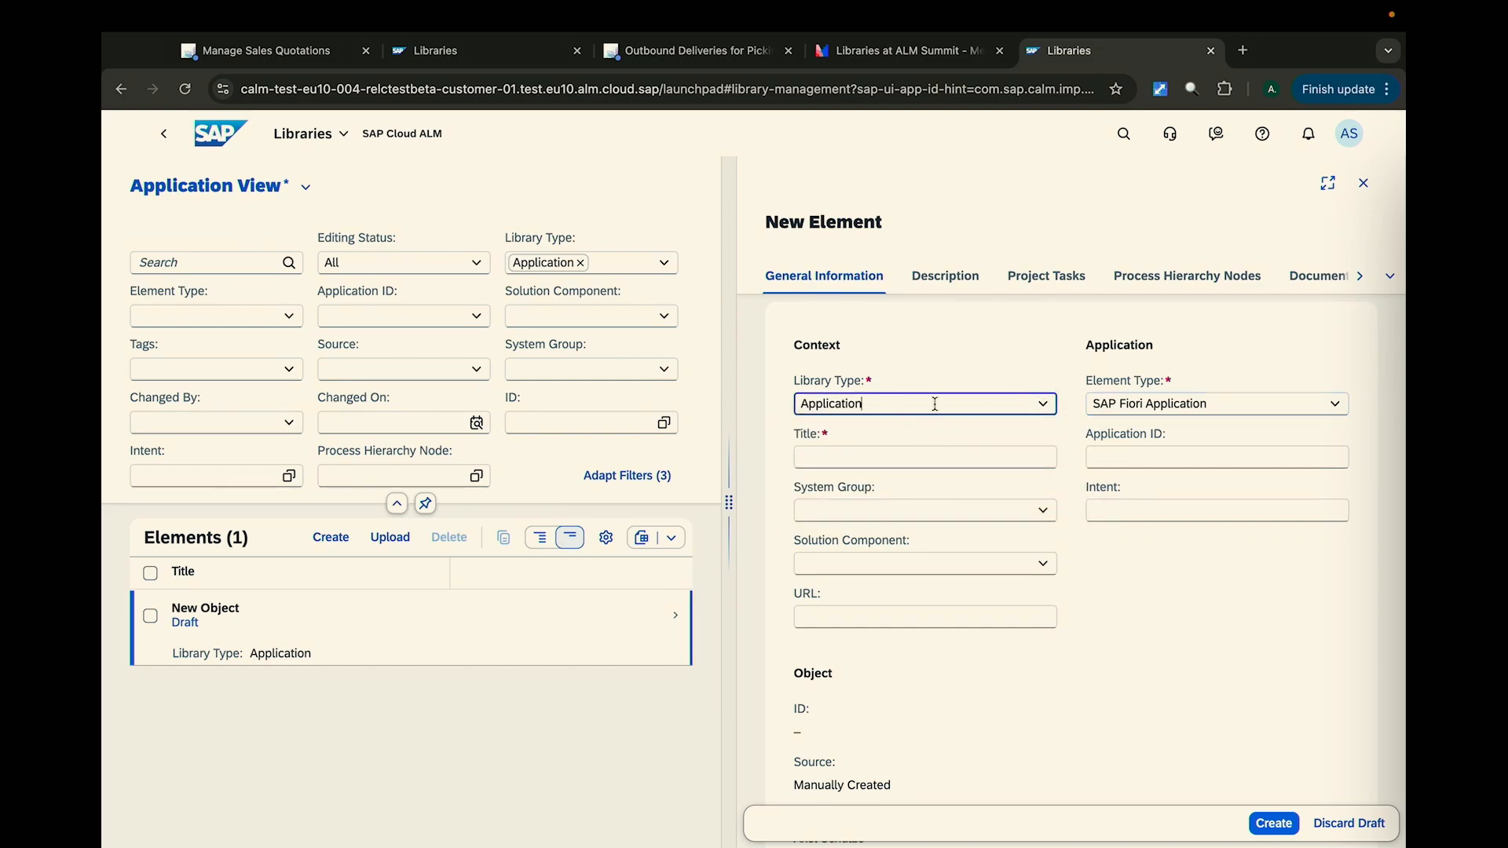
{"action": "left_click", "coordinate": [1335, 405]}
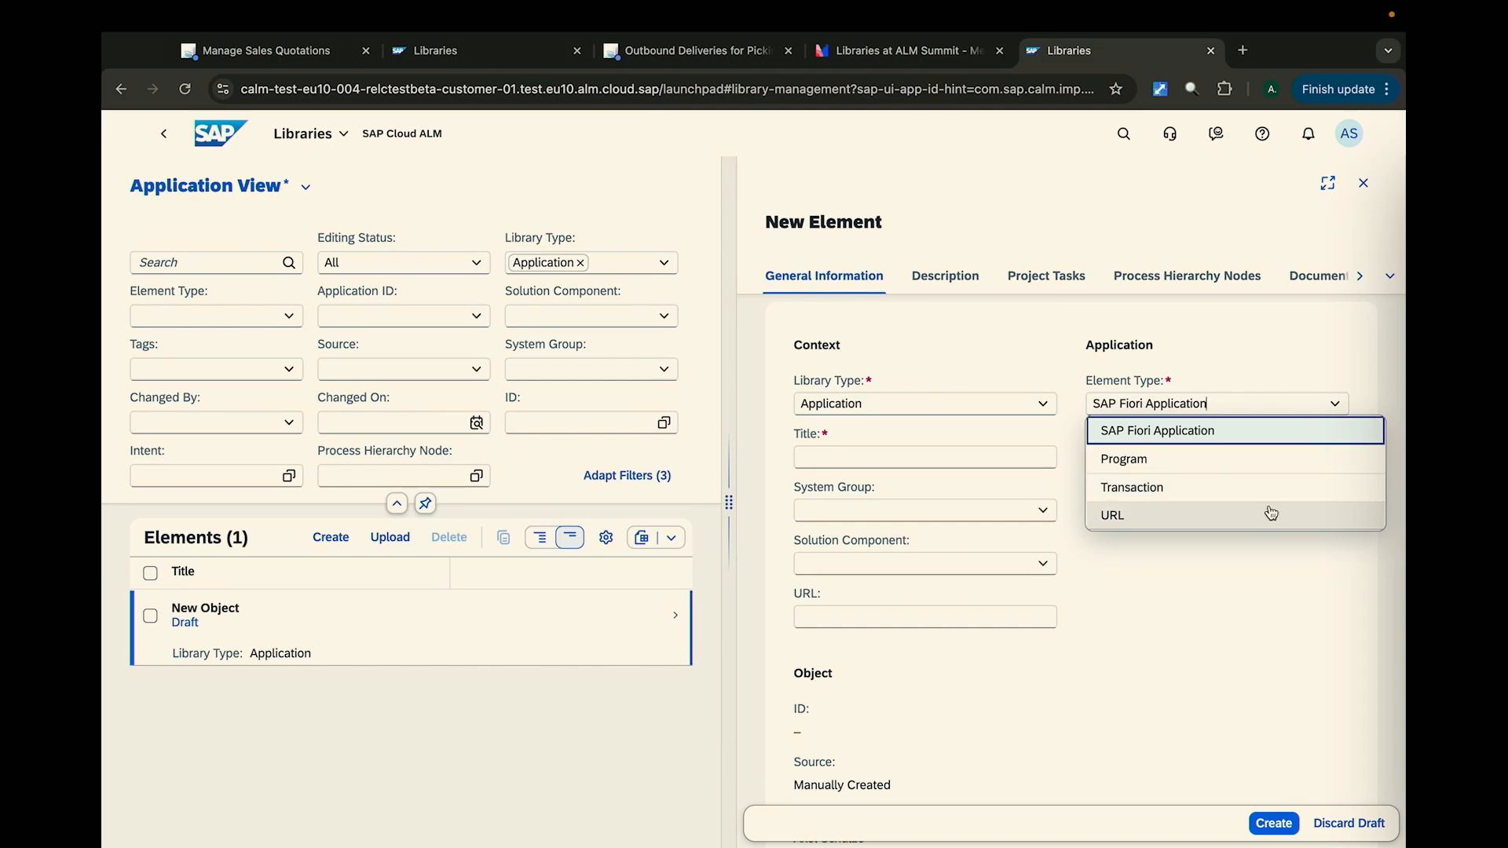
{"action": "left_click", "coordinate": [1271, 514]}
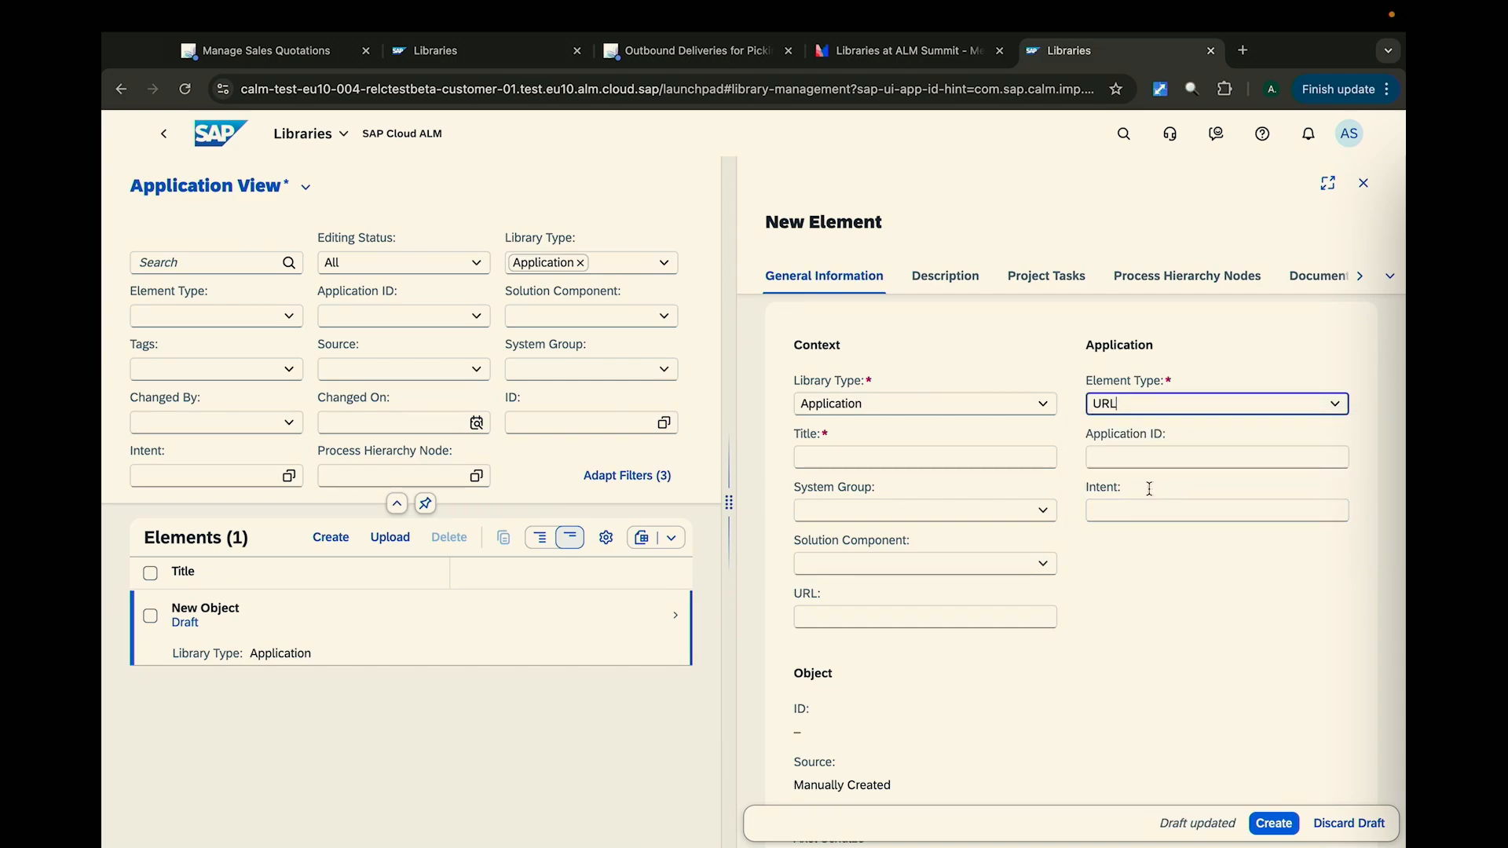
- Title the new element "SAP 4 ME" and assign it to the system group MyDemoS4HANA
{"action": "left_click", "coordinate": [964, 463]}
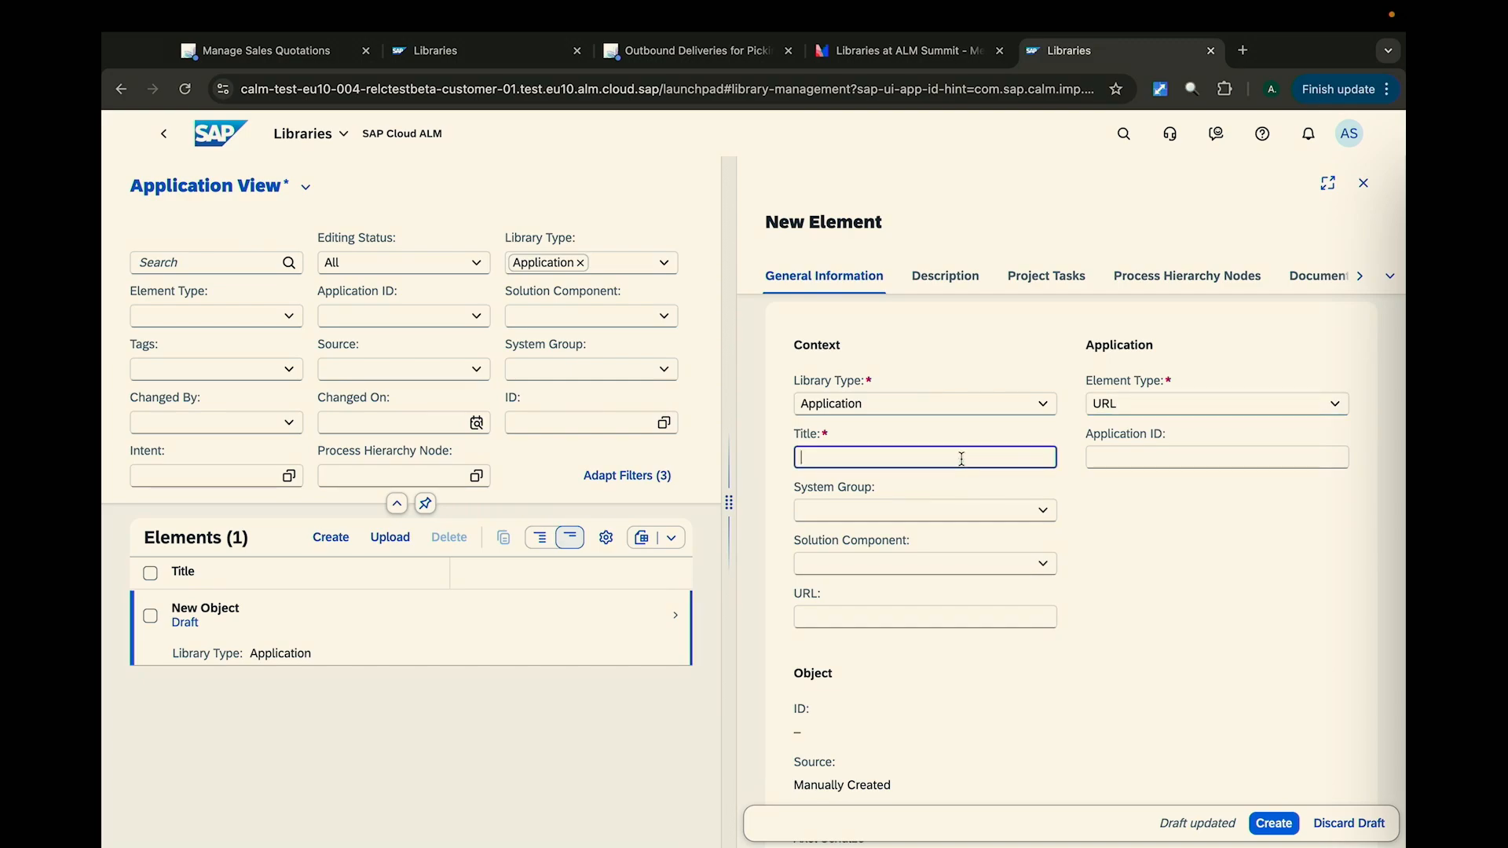
{"action": "type", "text": "SAP 4 Me"}
{"action": "key", "text": "BackSpace"}
{"action": "type", "text": "E"}
{"action": "left_click", "coordinate": [1045, 520]}
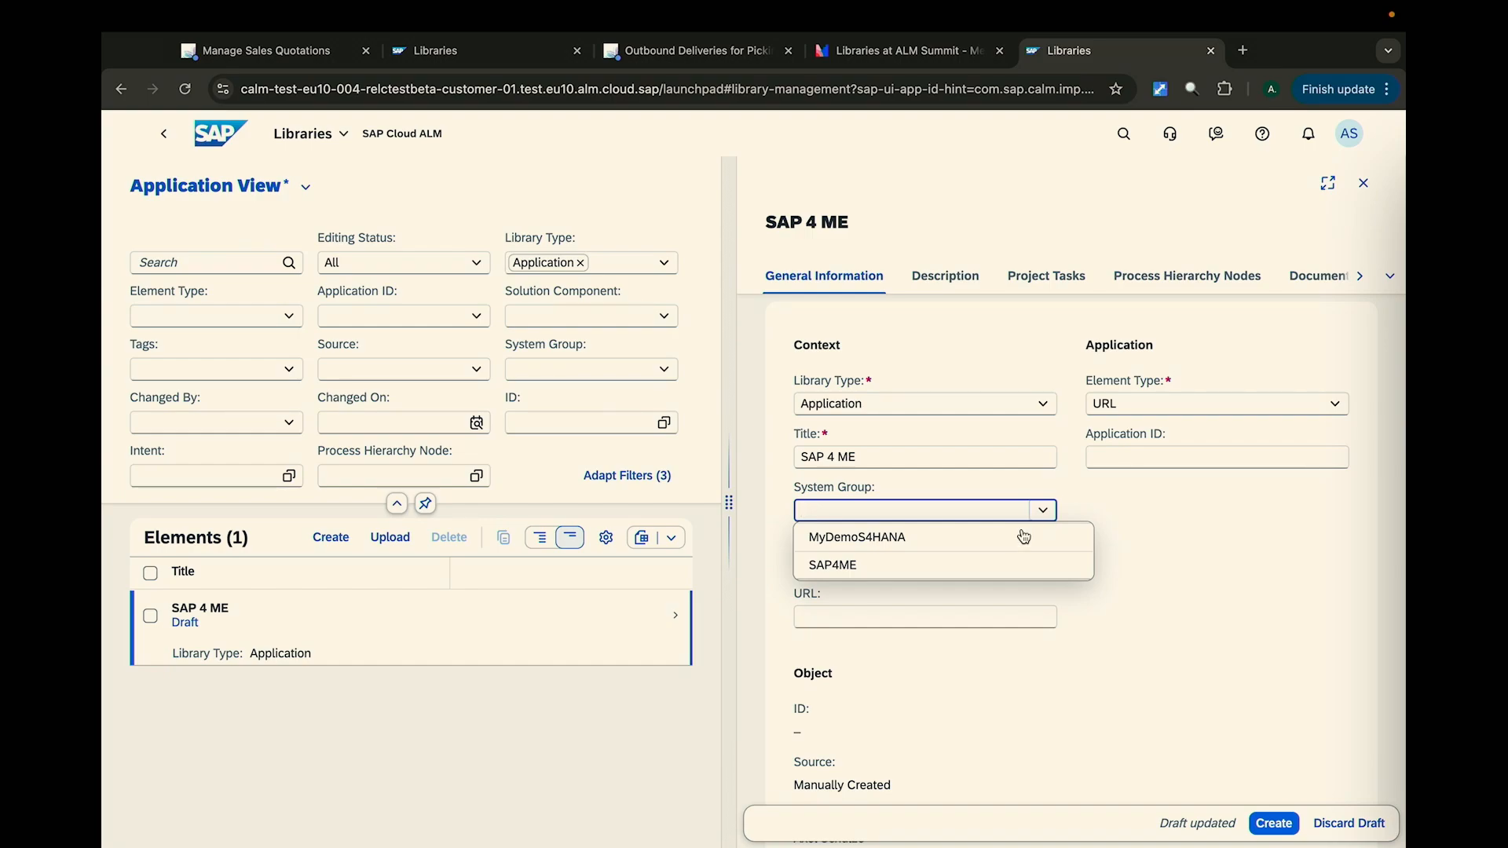
{"action": "left_click", "coordinate": [1023, 536]}
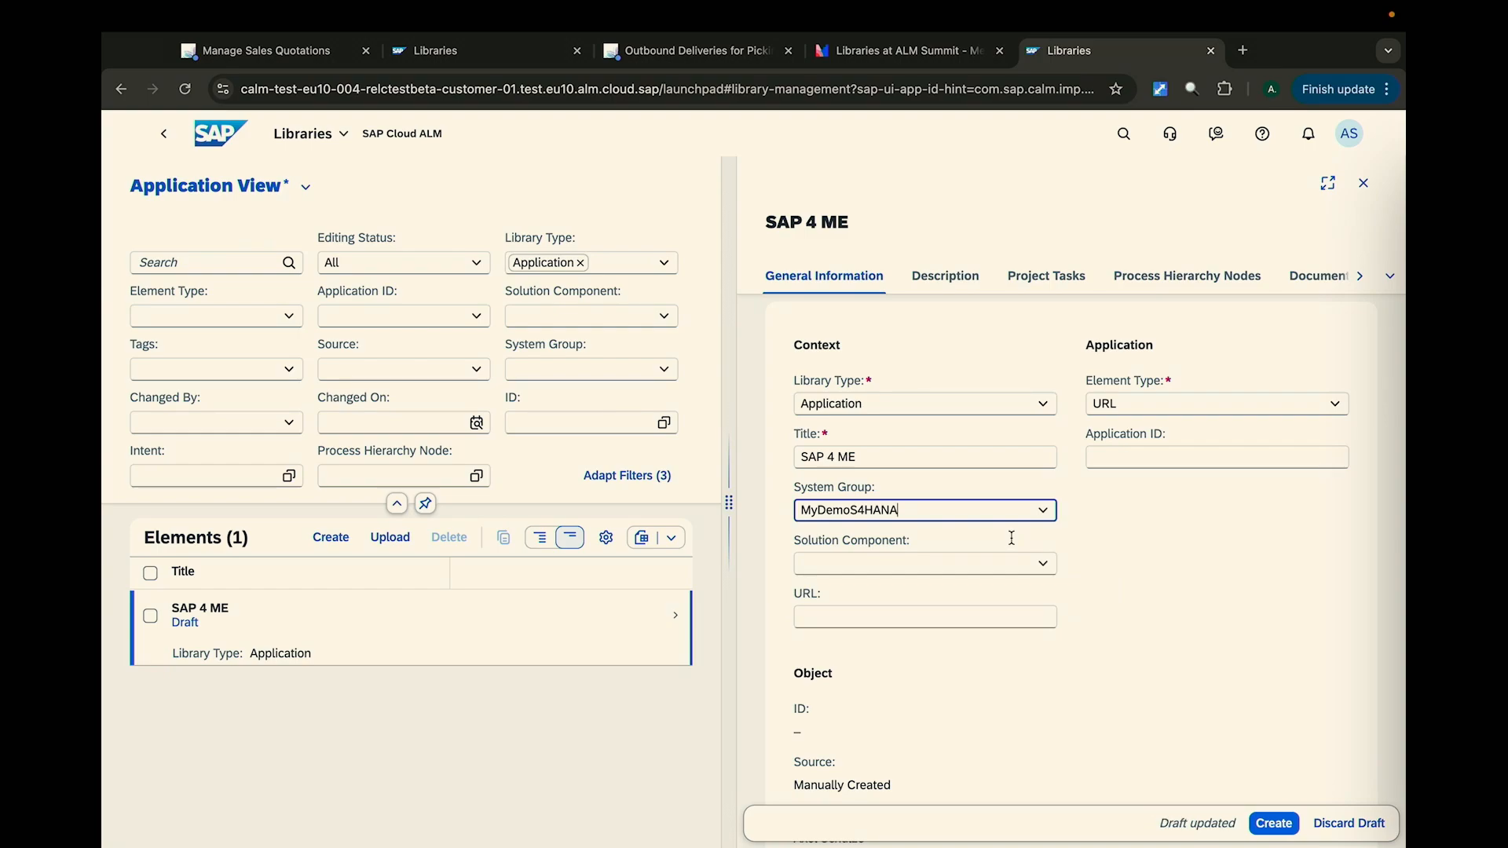
{"action": "left_click", "coordinate": [987, 616]}
{"action": "type", "text": "https:"}
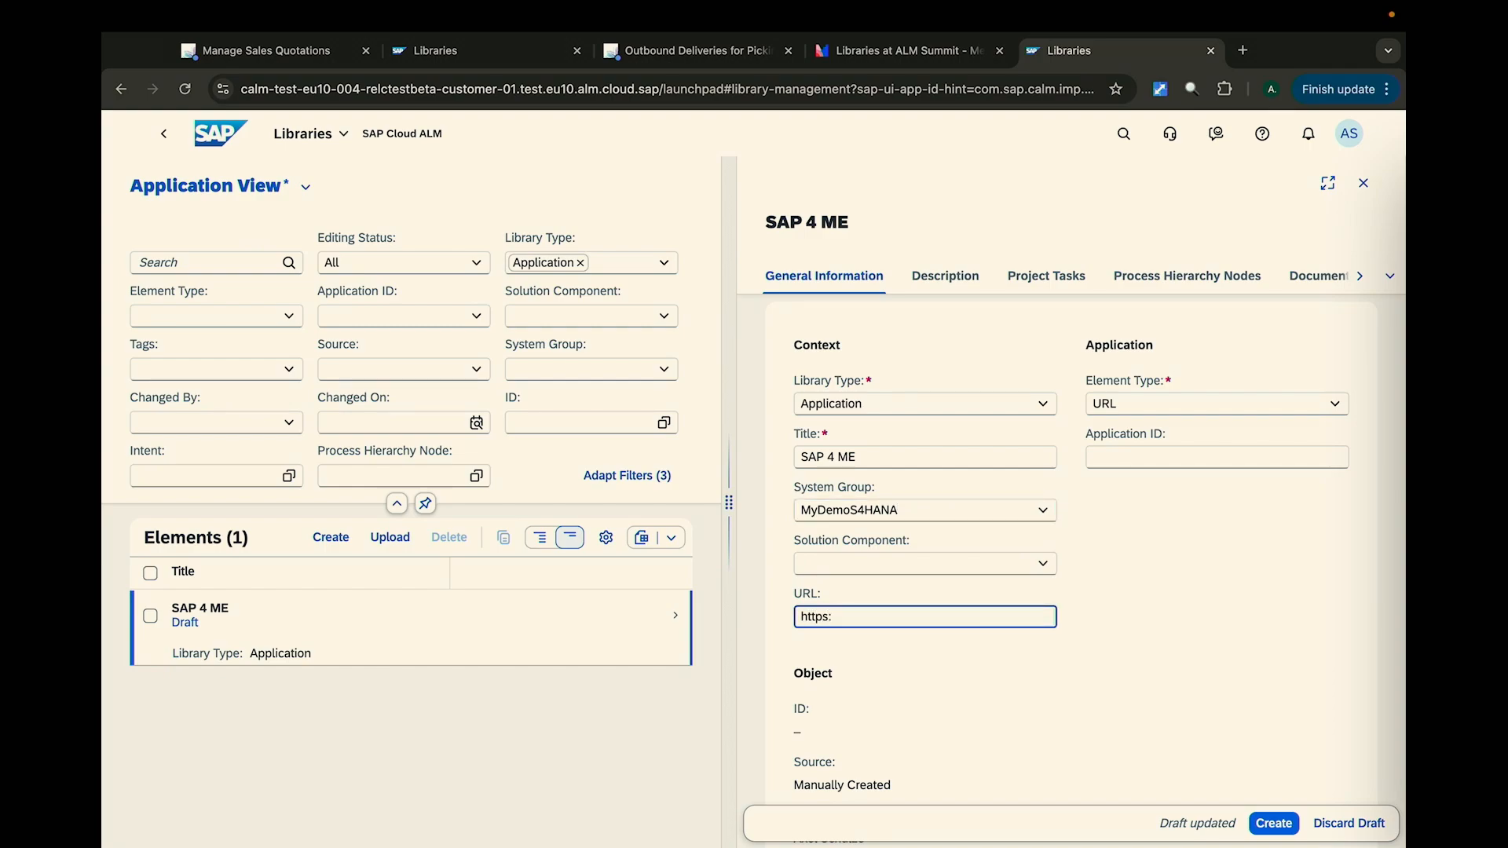
{"action": "type", "text": "//me.sap.com/home"}
{"action": "left_click", "coordinate": [1252, 826]}
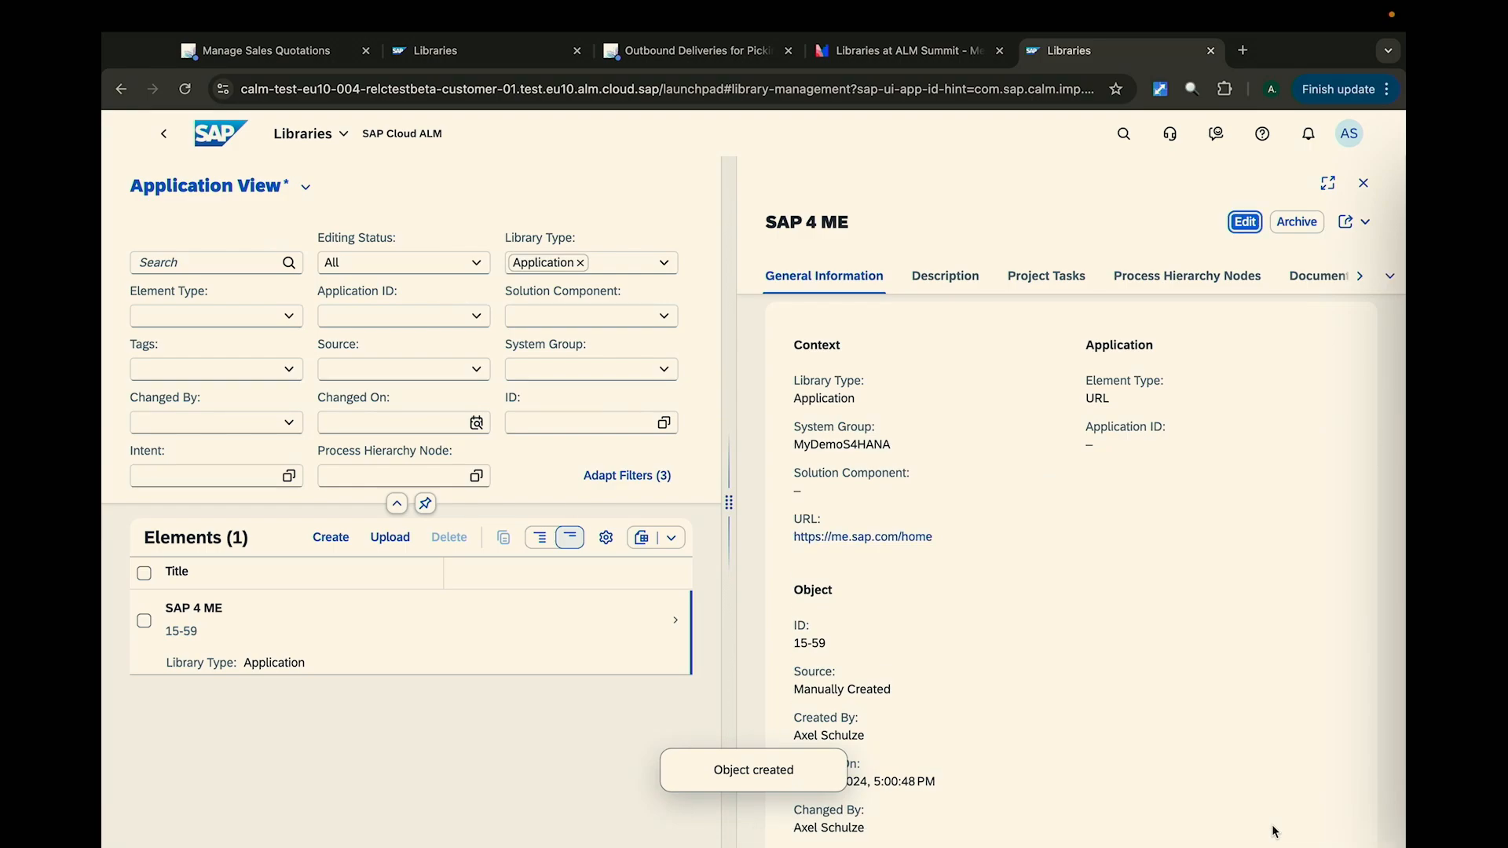
- Edit the SAP 4 ME element to assign the project task MyDemoTask for Apps, and save the change
{"action": "scroll", "coordinate": [1232, 737], "scroll_direction": "down", "scroll_amount": 2}
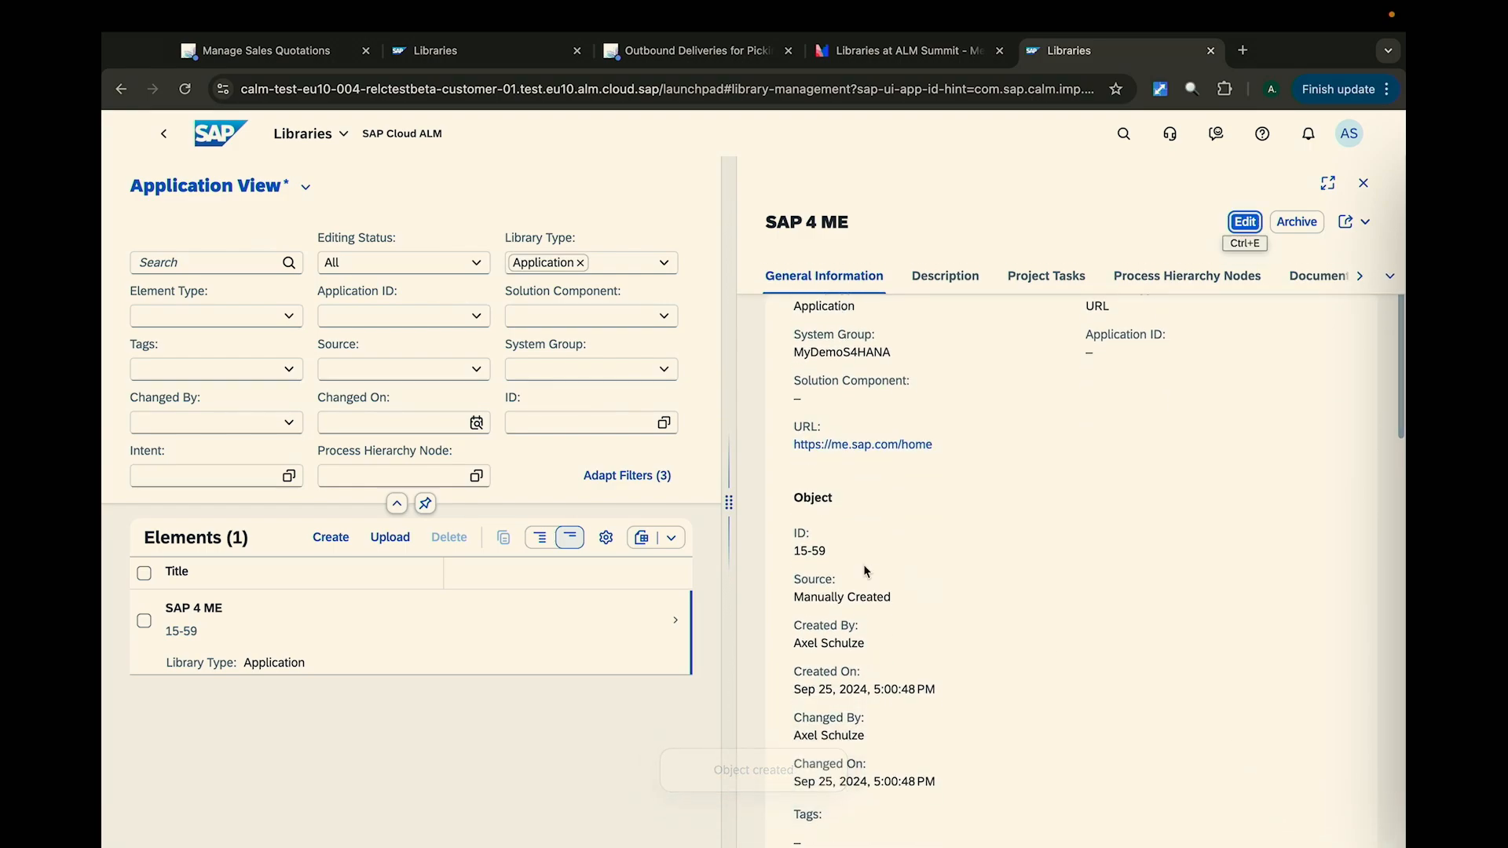
{"action": "scroll", "coordinate": [848, 609], "scroll_direction": "down", "scroll_amount": 1}
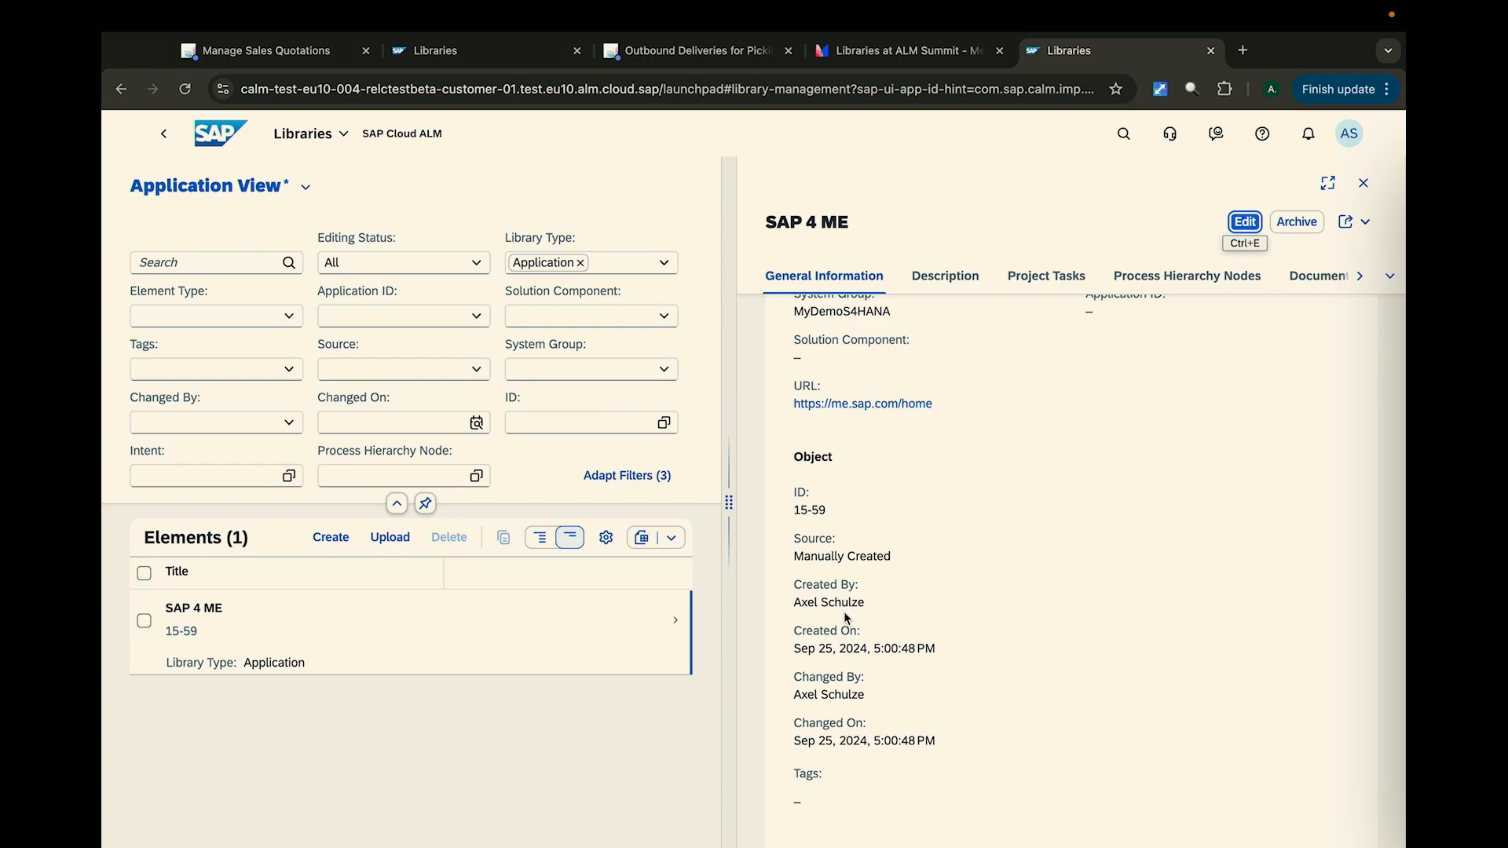
{"action": "scroll", "coordinate": [845, 618], "scroll_direction": "down", "scroll_amount": 6}
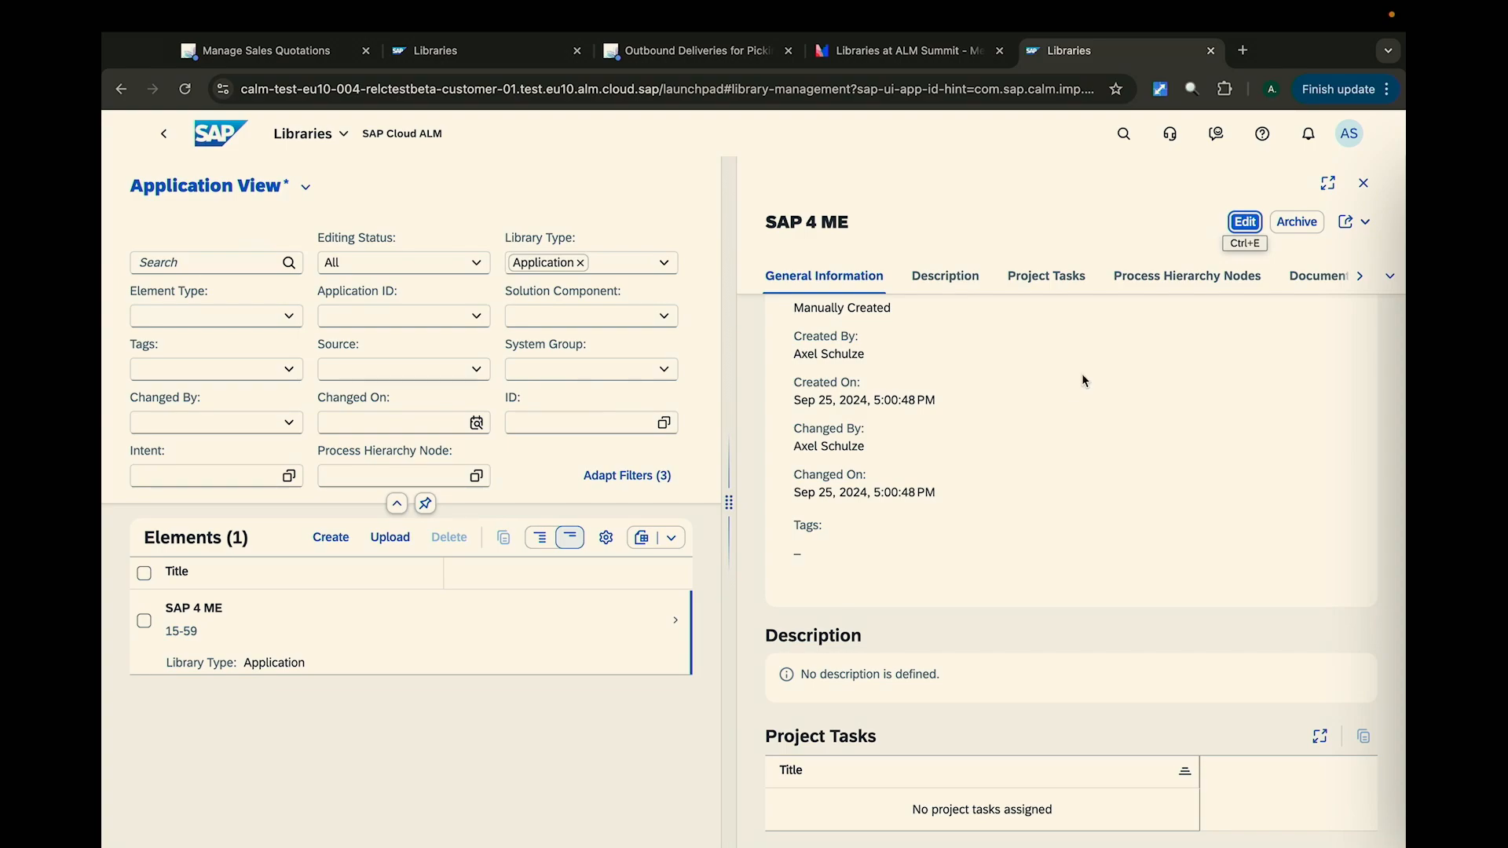
{"action": "left_click", "coordinate": [1239, 224]}
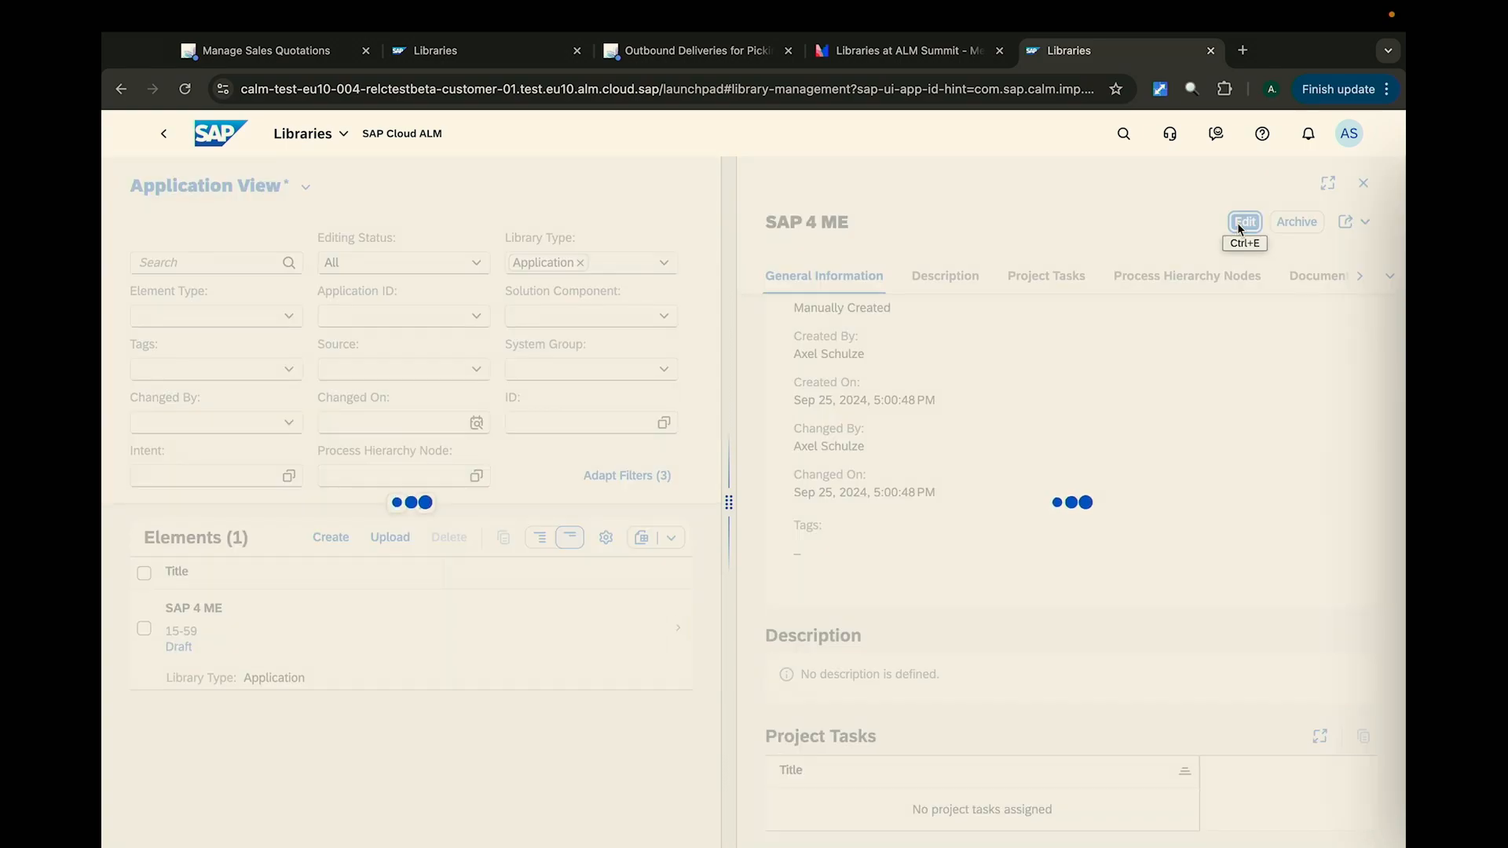
{"action": "scroll", "coordinate": [1125, 459], "scroll_direction": "down", "scroll_amount": 6}
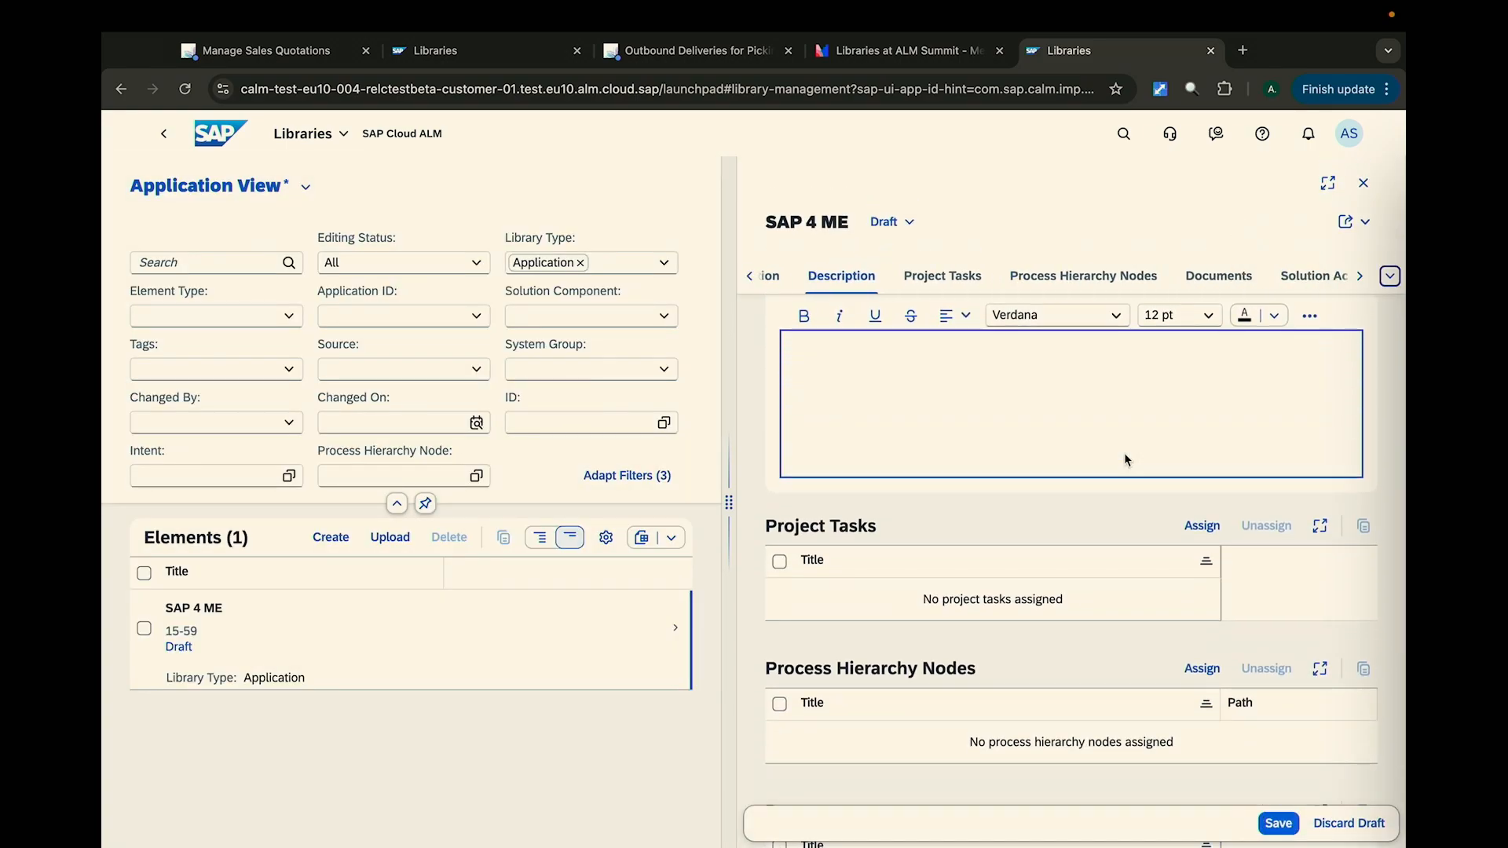
{"action": "scroll", "coordinate": [1125, 459], "scroll_direction": "down", "scroll_amount": 1}
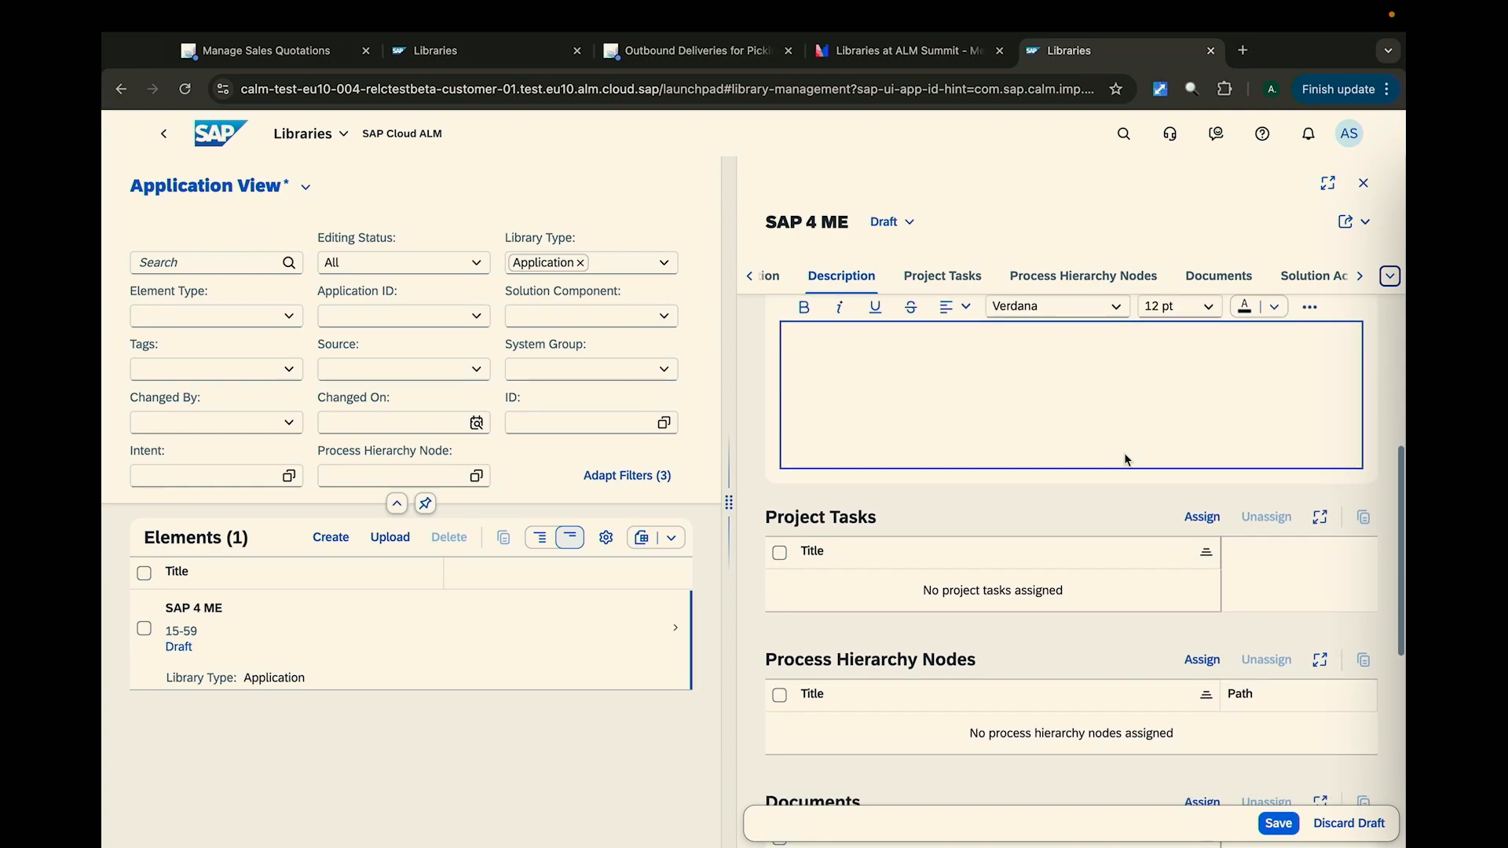
{"action": "left_click", "coordinate": [1202, 516]}
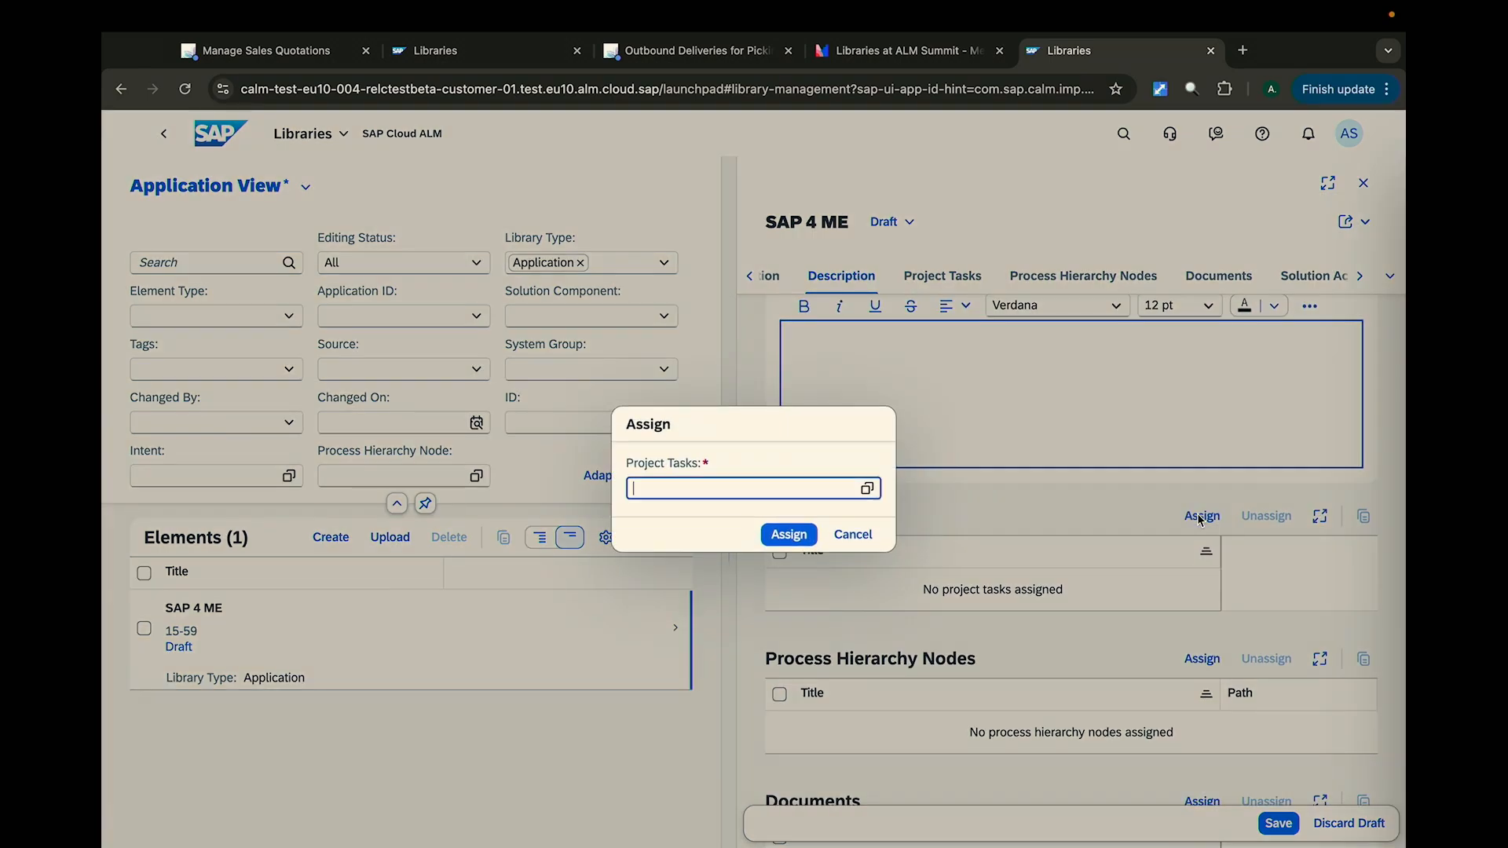
{"action": "left_click", "coordinate": [867, 488]}
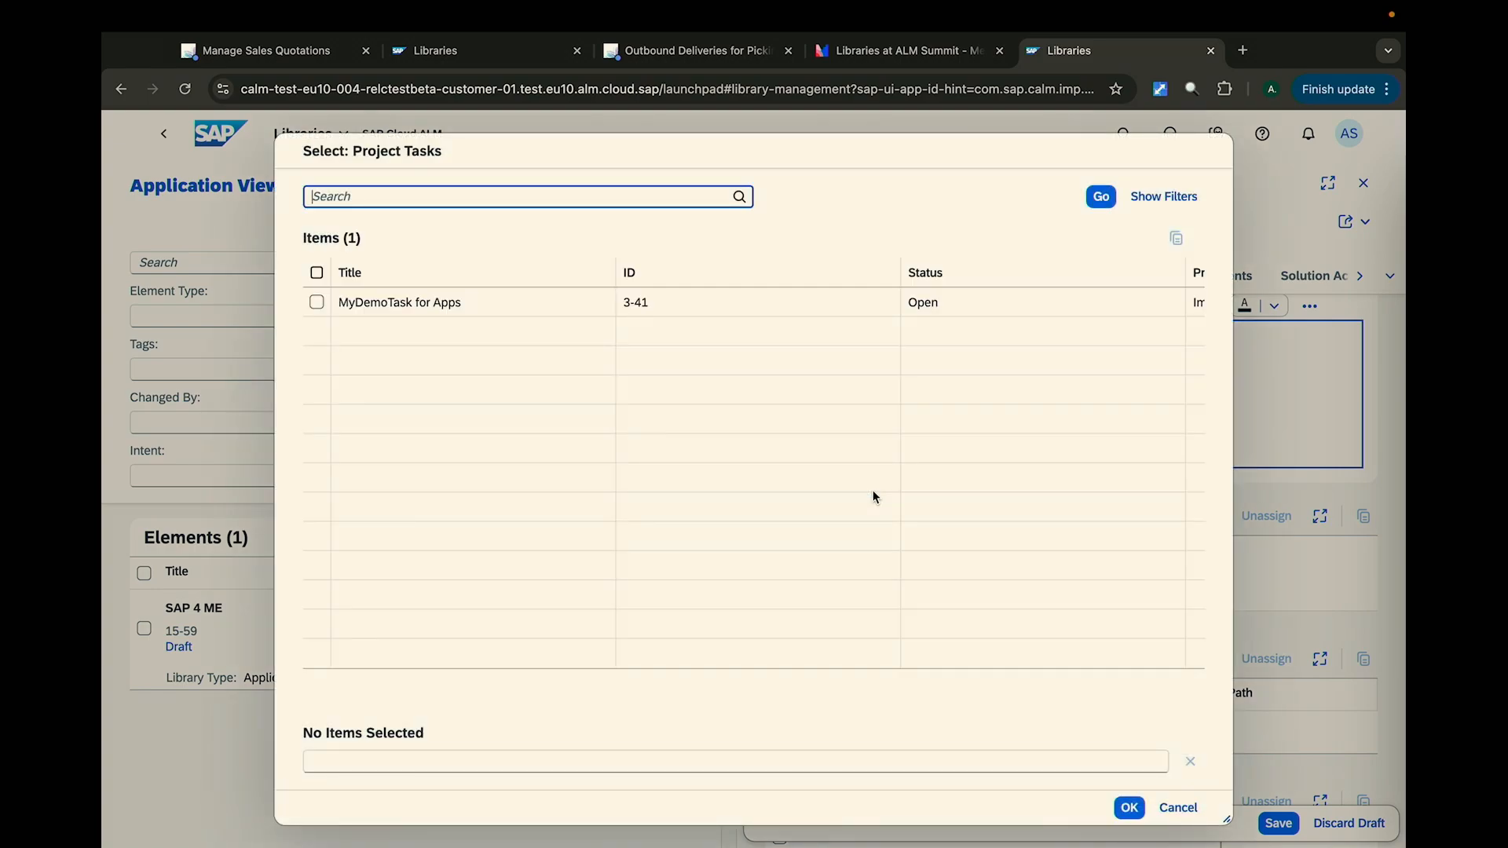
{"action": "left_click", "coordinate": [315, 303]}
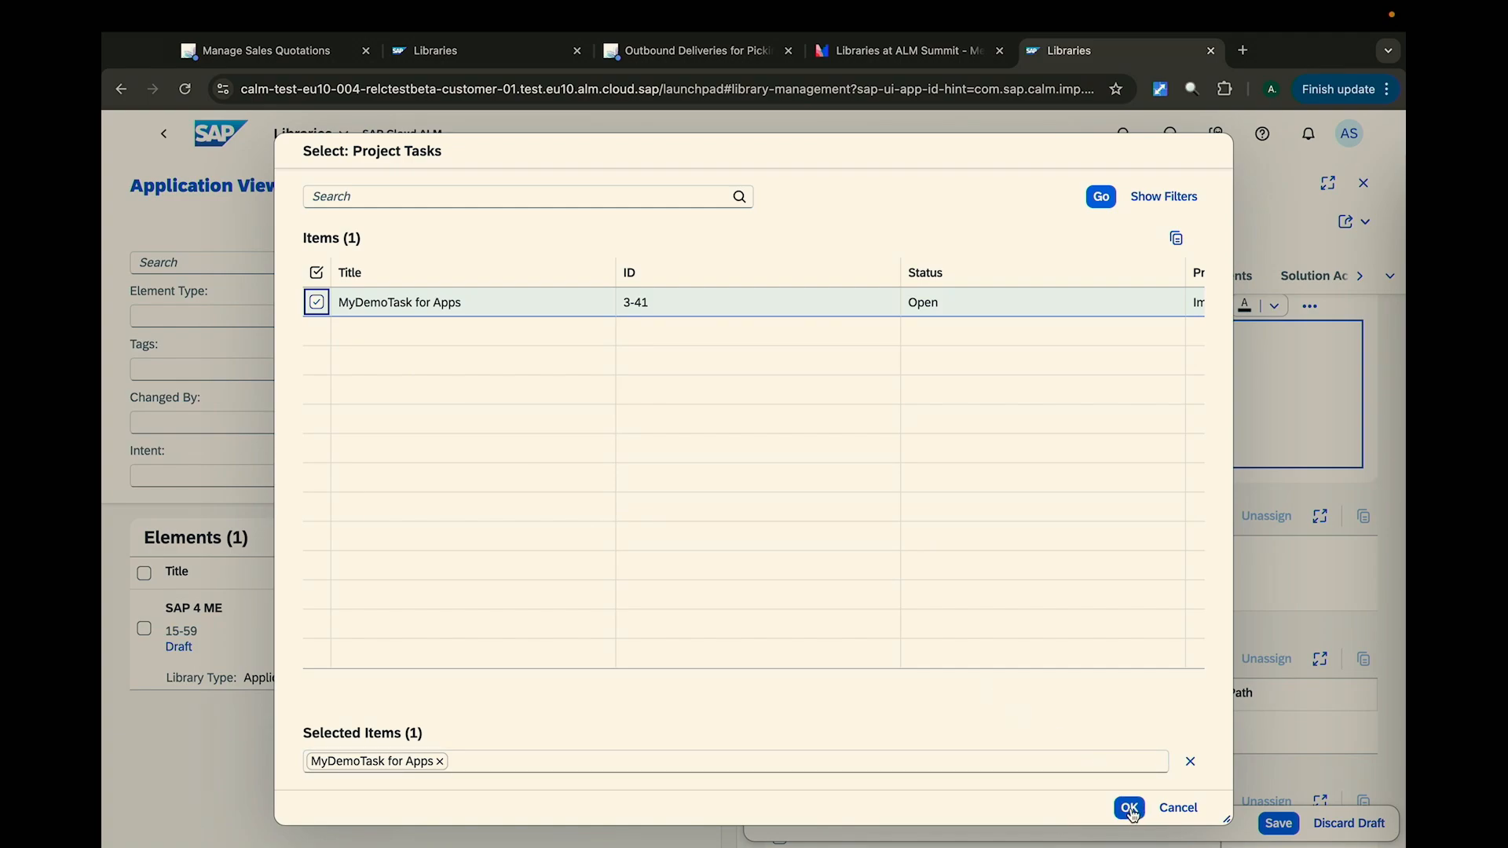
{"action": "left_click", "coordinate": [1129, 807]}
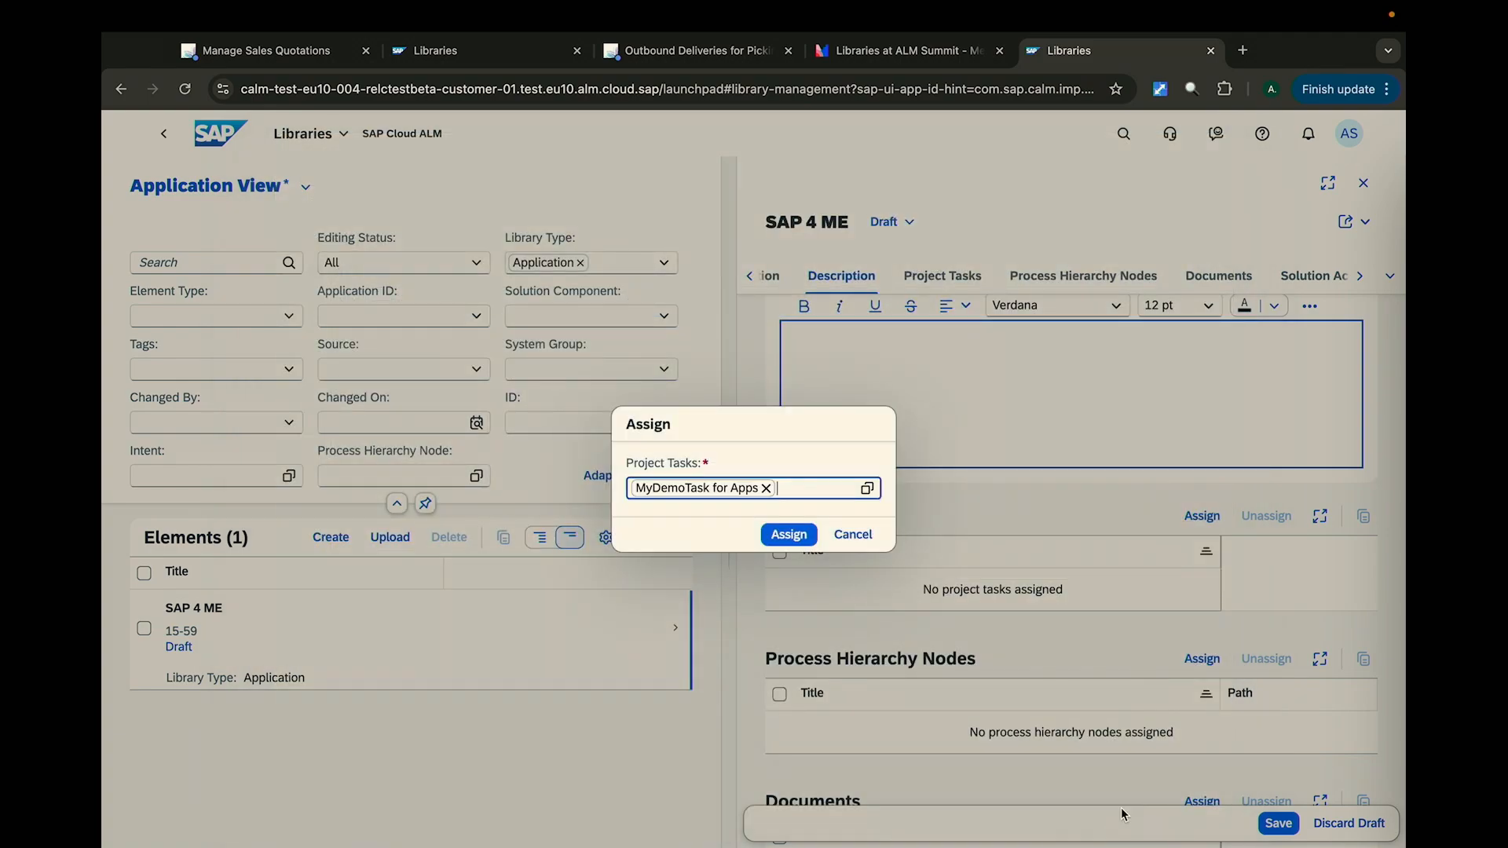
{"action": "left_click", "coordinate": [784, 534]}
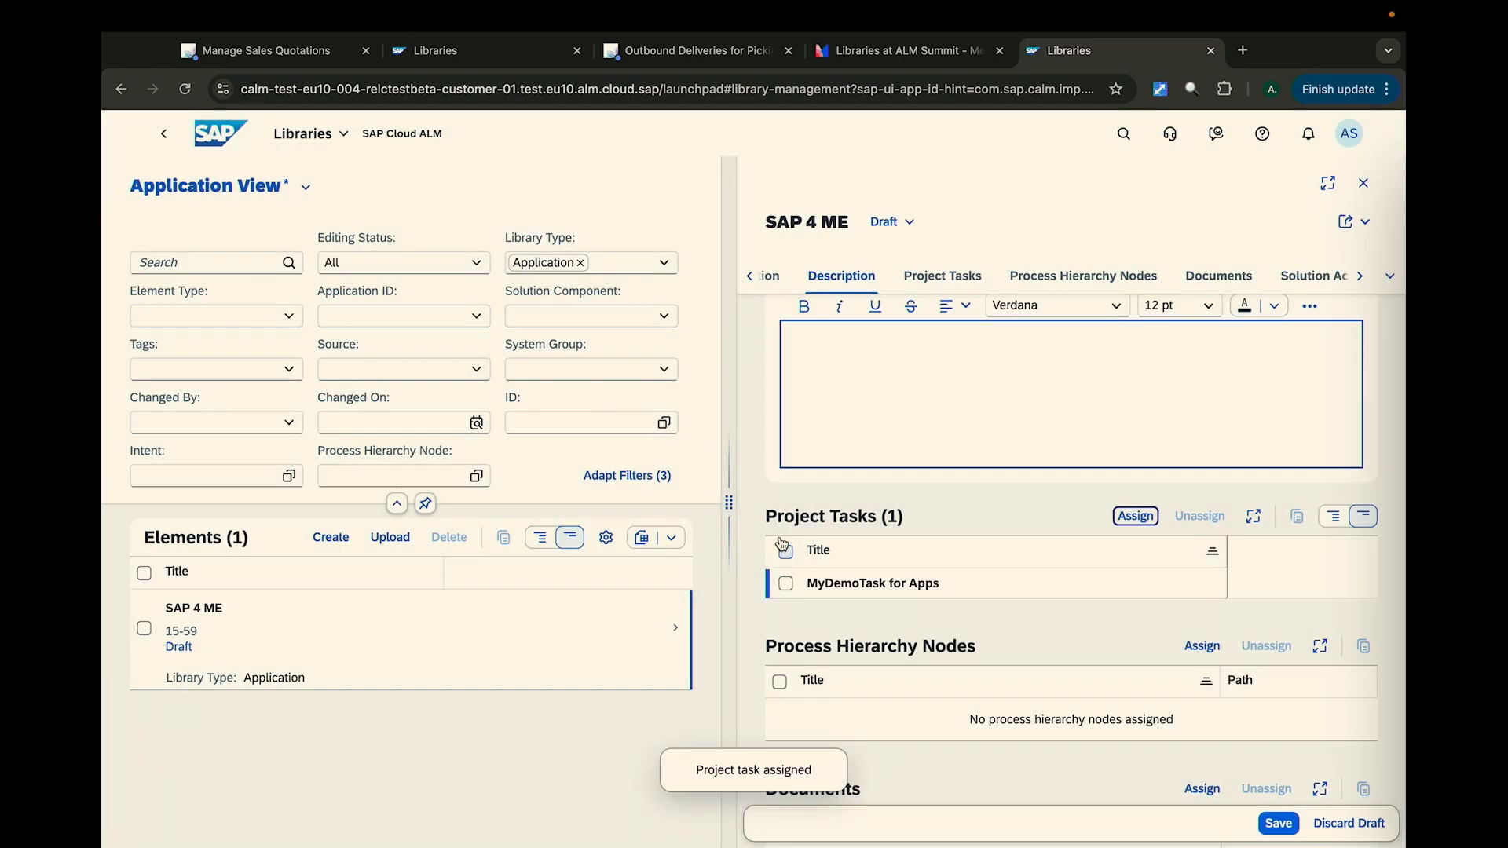
{"action": "left_click", "coordinate": [1278, 823]}
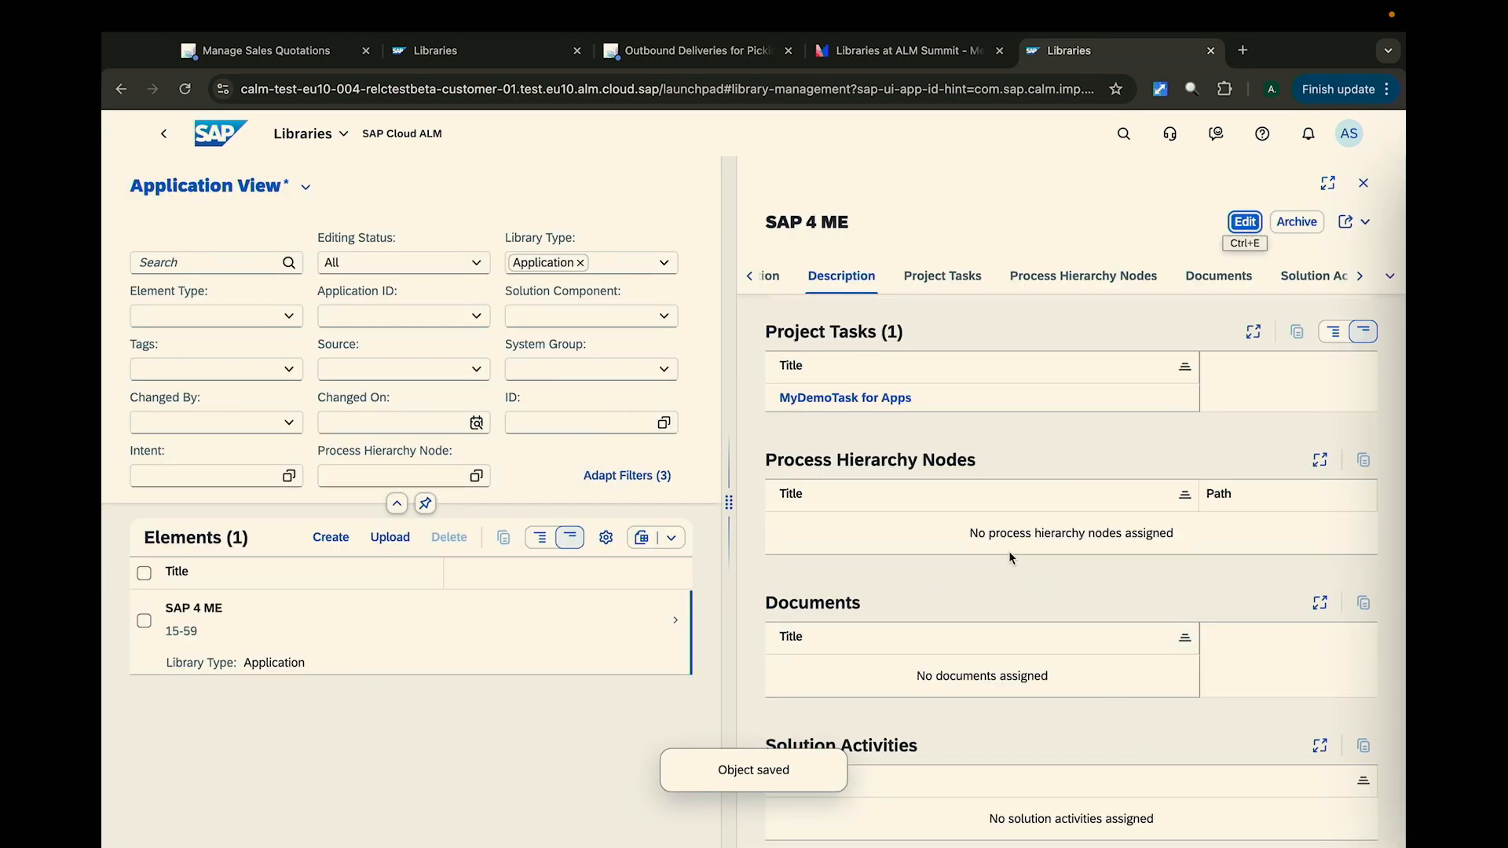
- Open the assigned project task MyDemoTask for Apps and launch its linked application
{"action": "triple_click", "coordinate": [871, 404]}
{"action": "left_click", "coordinate": [871, 401]}
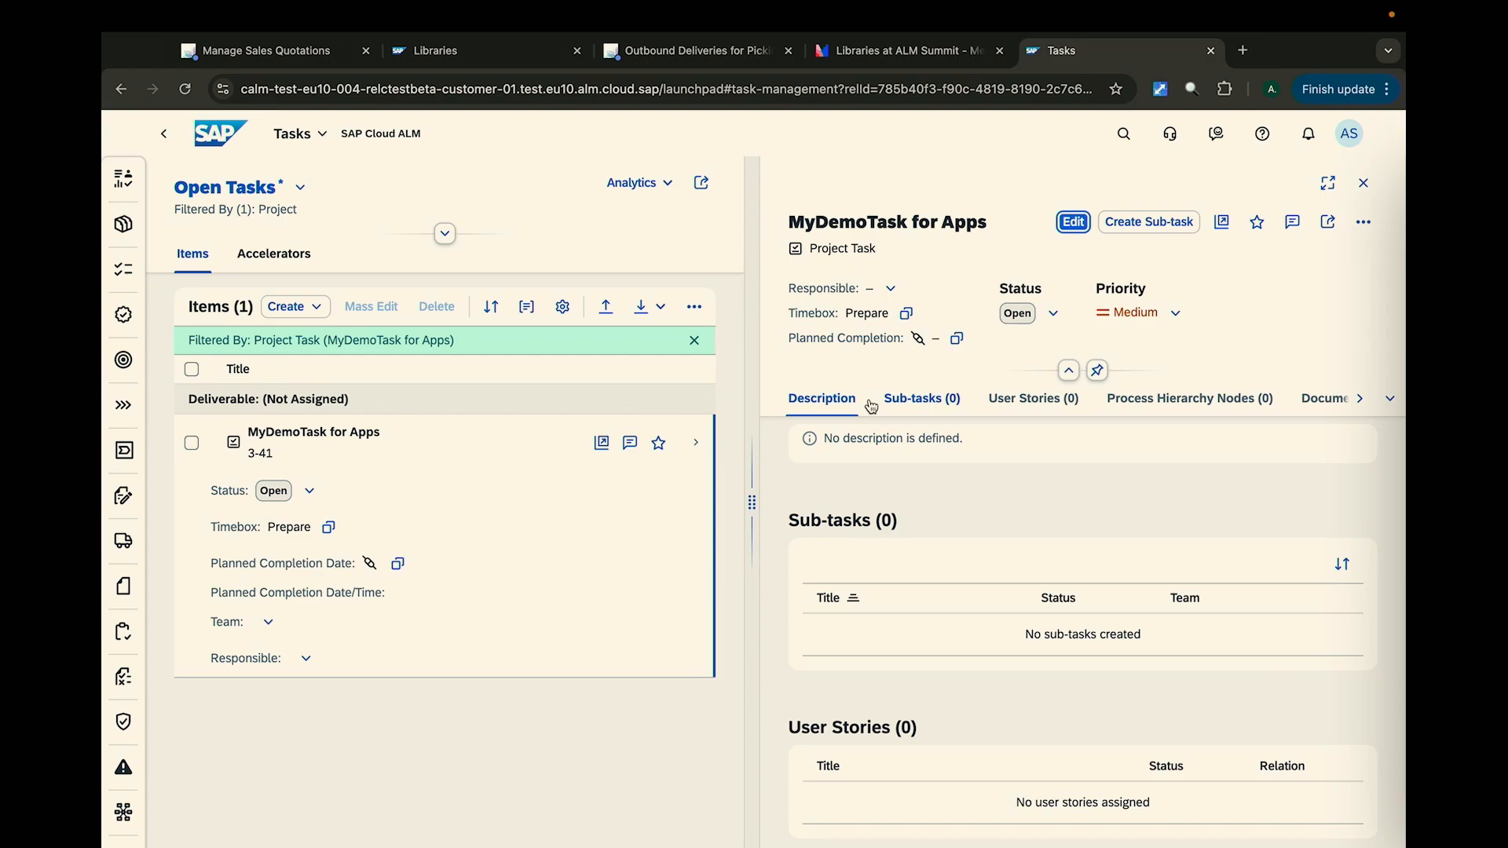
{"action": "left_click", "coordinate": [1223, 223]}
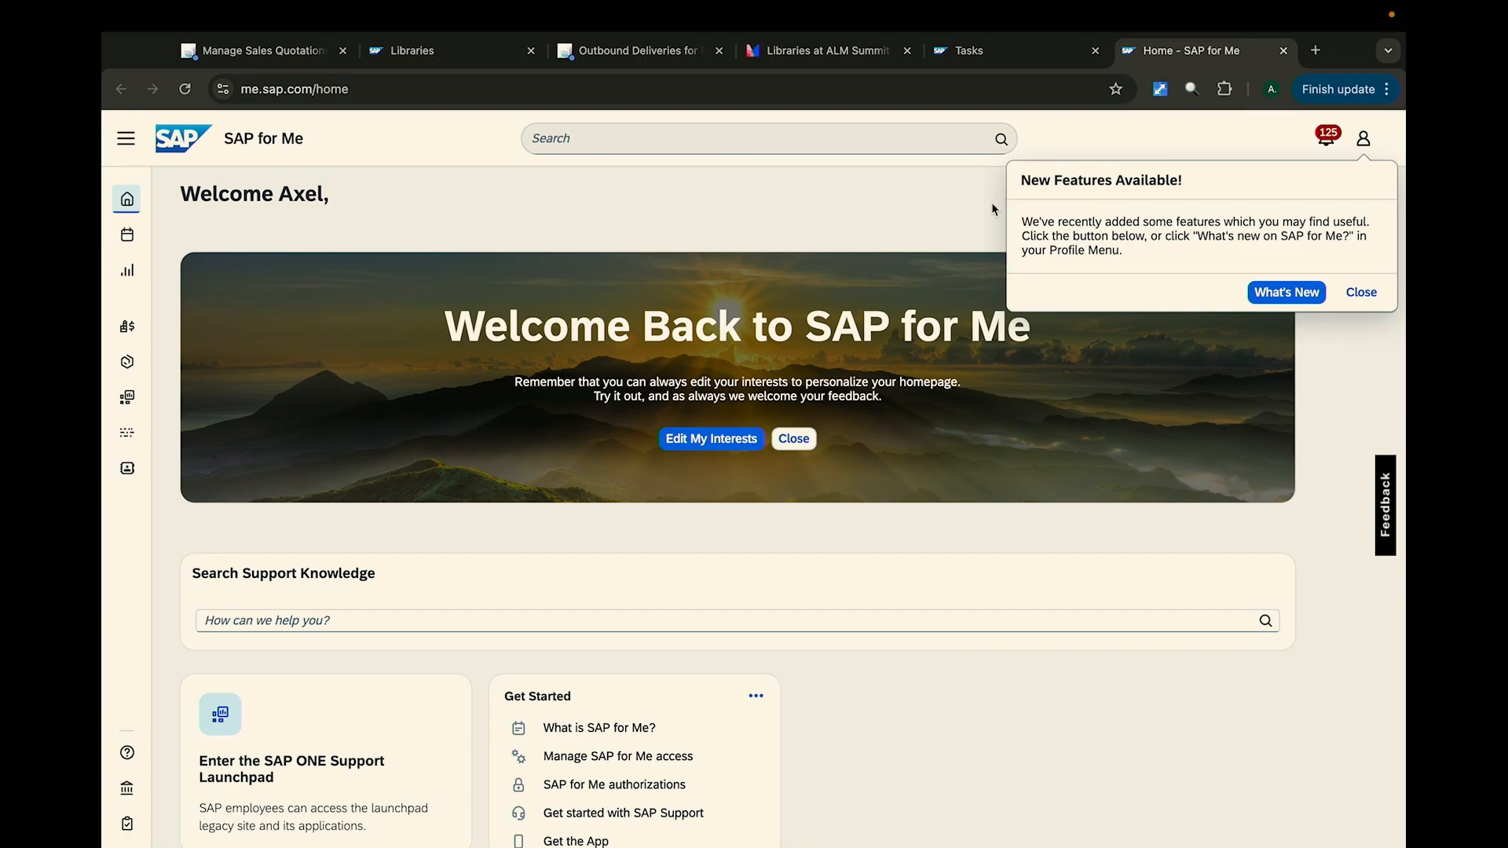
- Return to the MyDemoTask for Apps task and open the SAP 4 ME application linked in its additional information
{"action": "left_click", "coordinate": [1001, 61]}
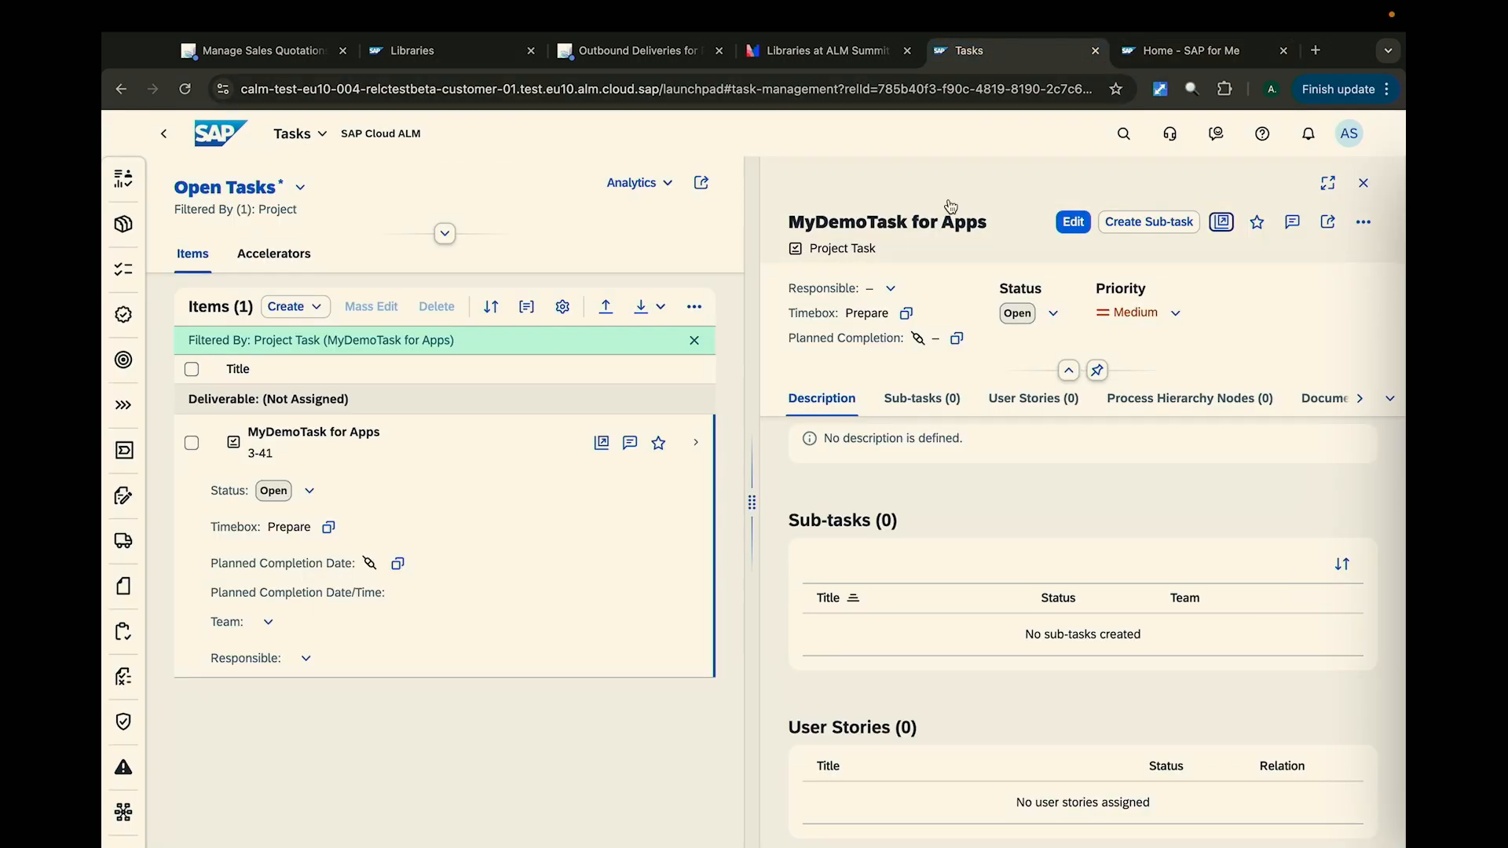
{"action": "scroll", "coordinate": [926, 420], "scroll_direction": "down", "scroll_amount": 12}
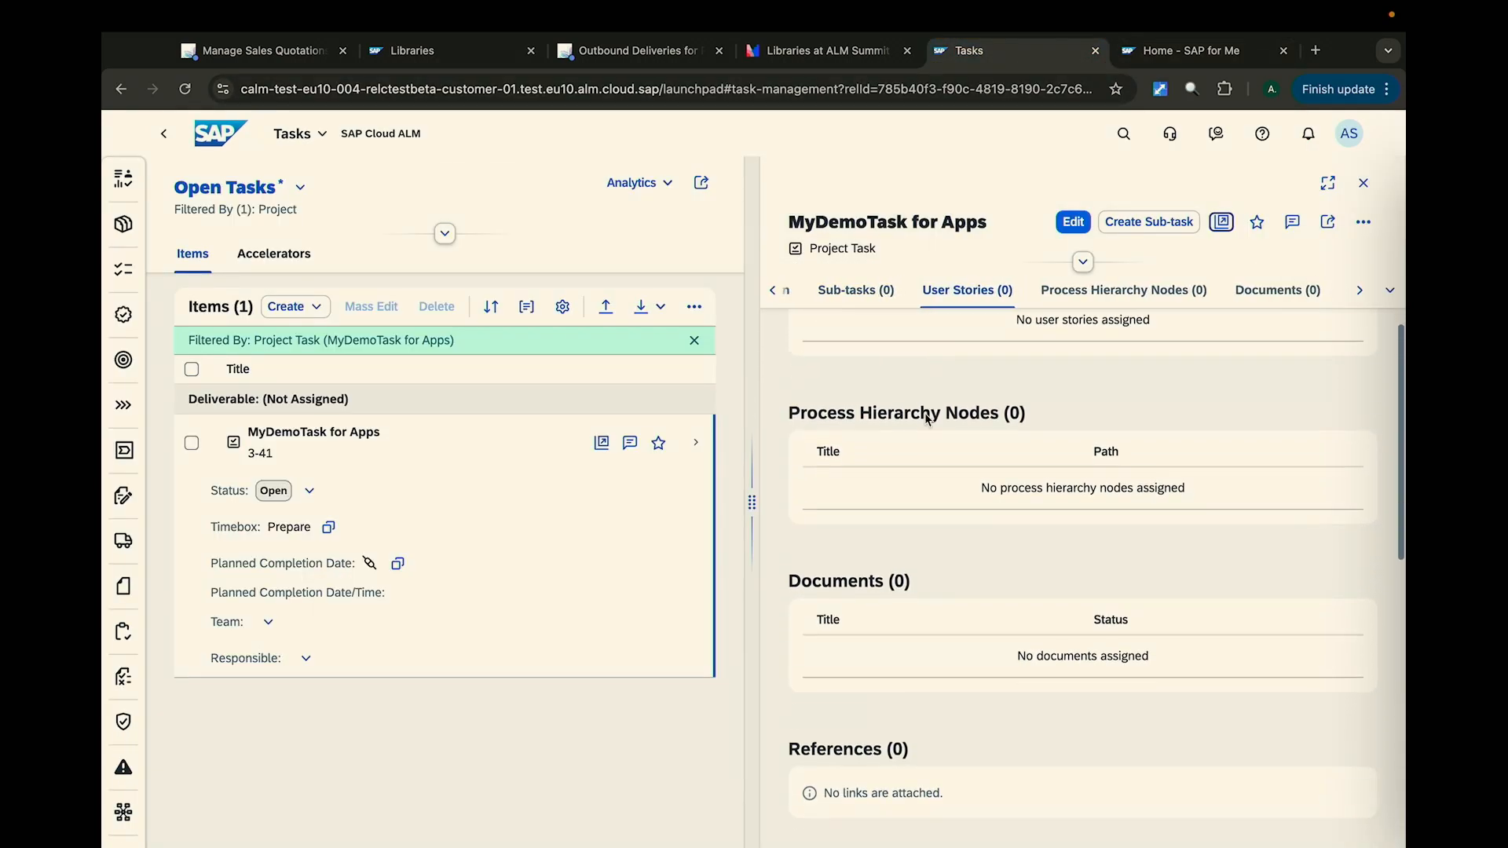
{"action": "scroll", "coordinate": [925, 413], "scroll_direction": "down", "scroll_amount": 5}
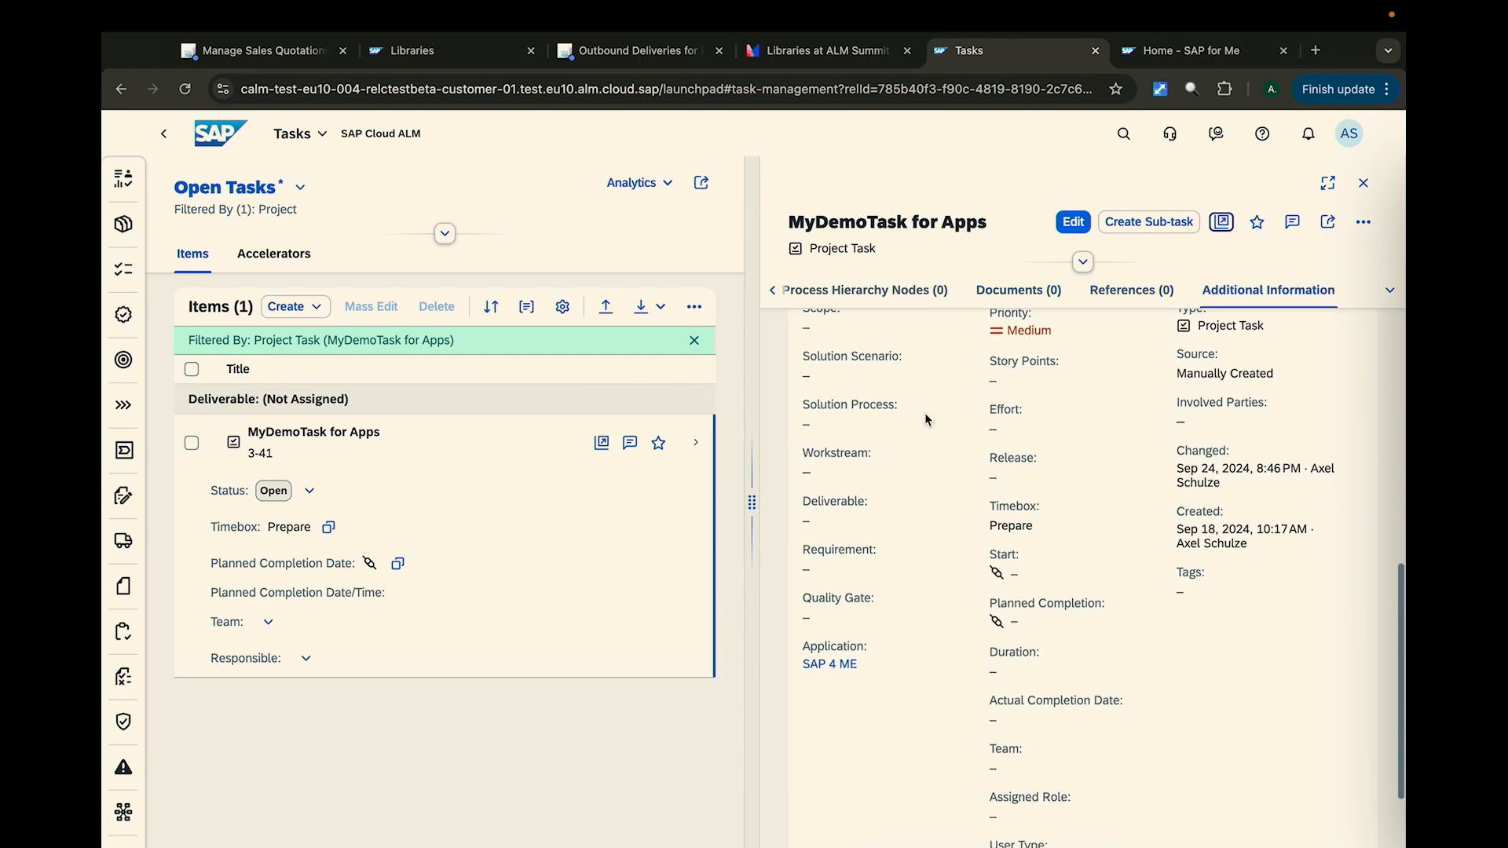
{"action": "left_click_drag", "start_coordinate": [805, 644], "coordinate": [839, 668]}
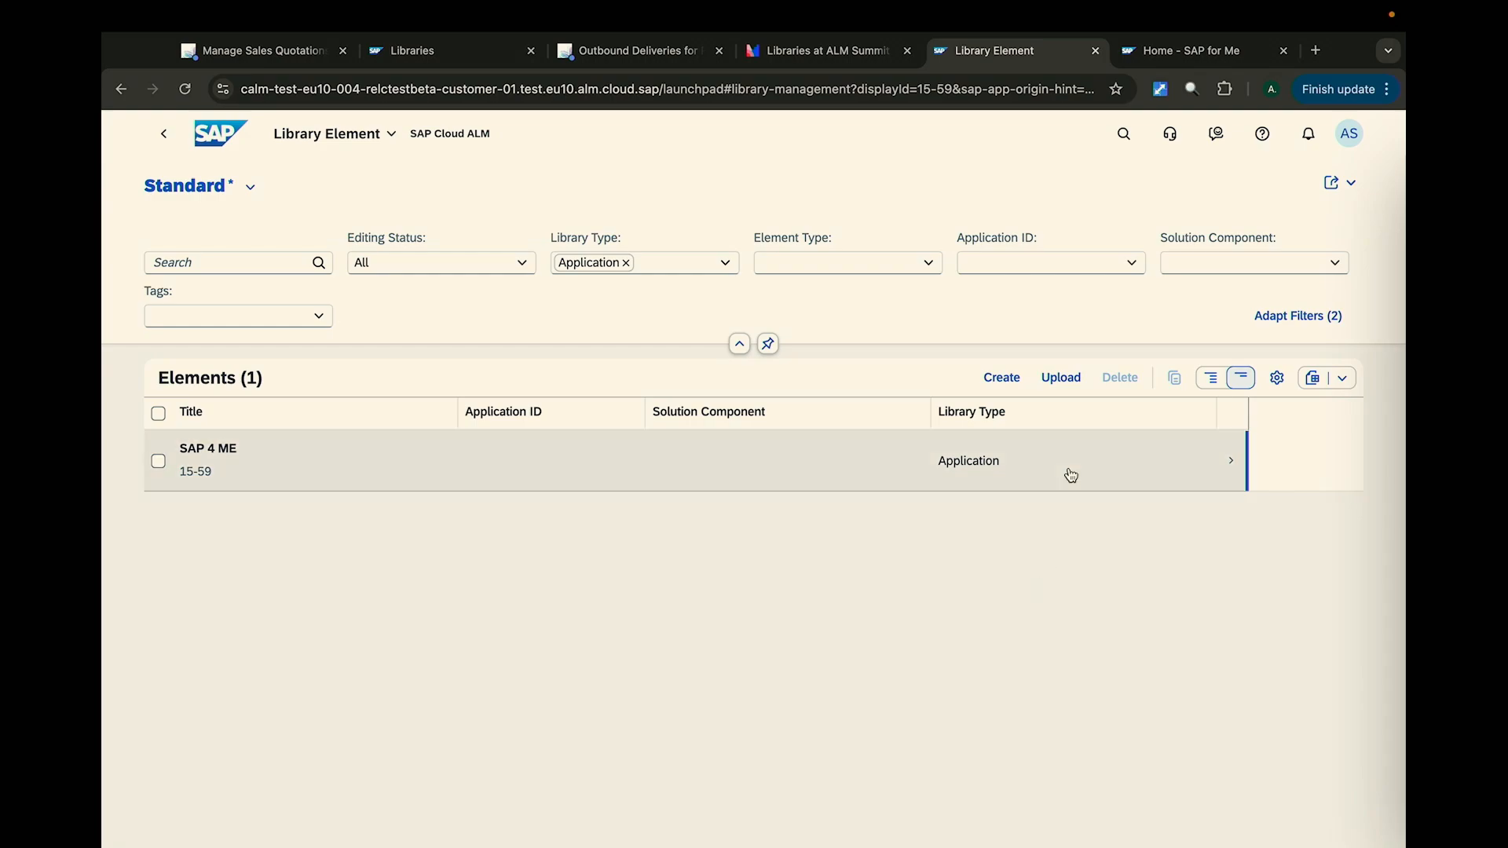
- Upload library elements from the Excel file AppLib_Demo.xlsx and confirm their creation
{"action": "left_click", "coordinate": [1067, 389]}
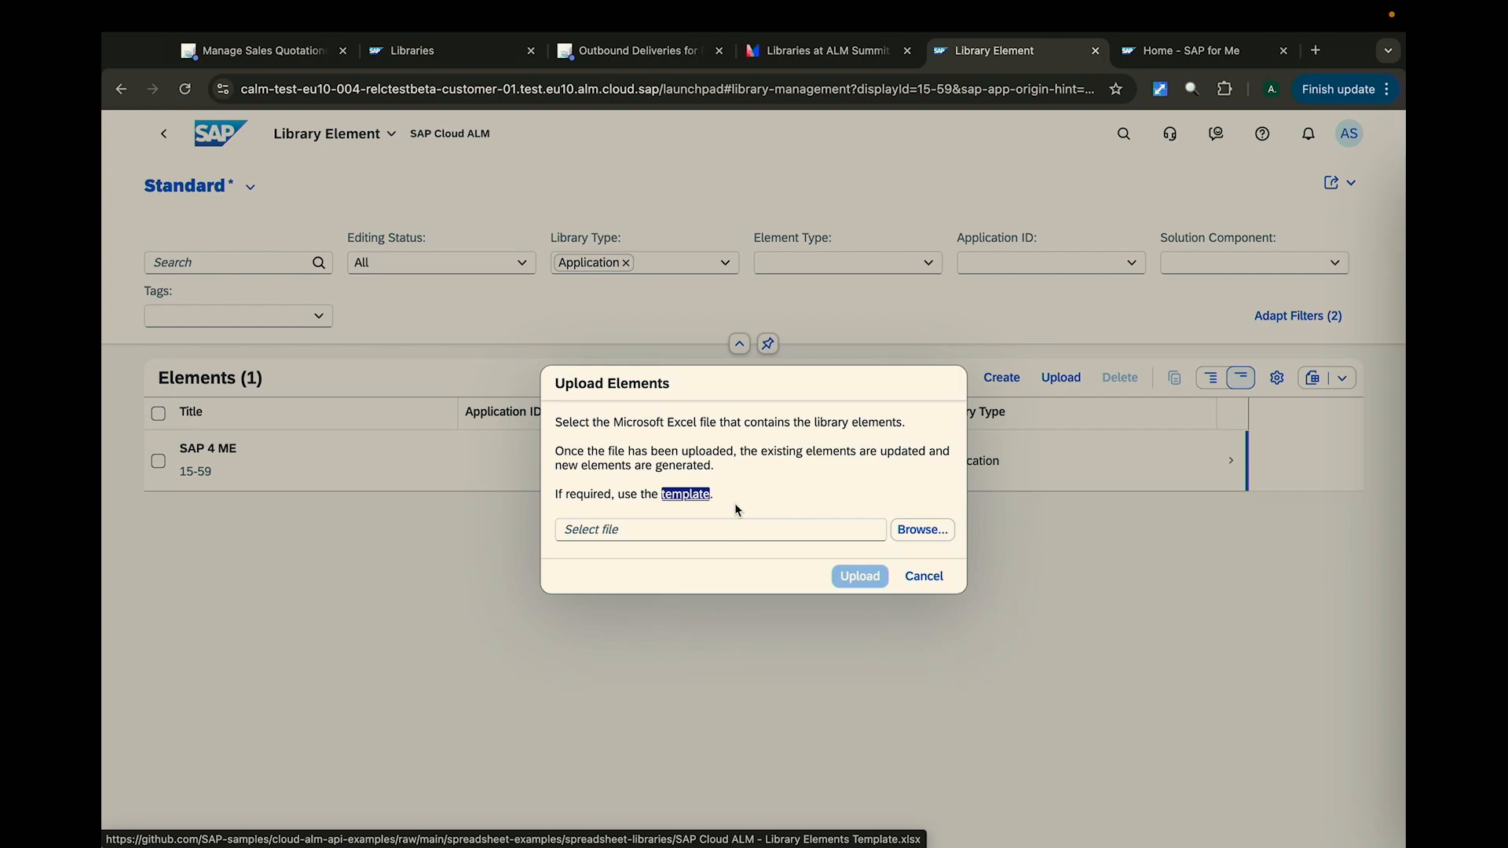
{"action": "left_click", "coordinate": [907, 529]}
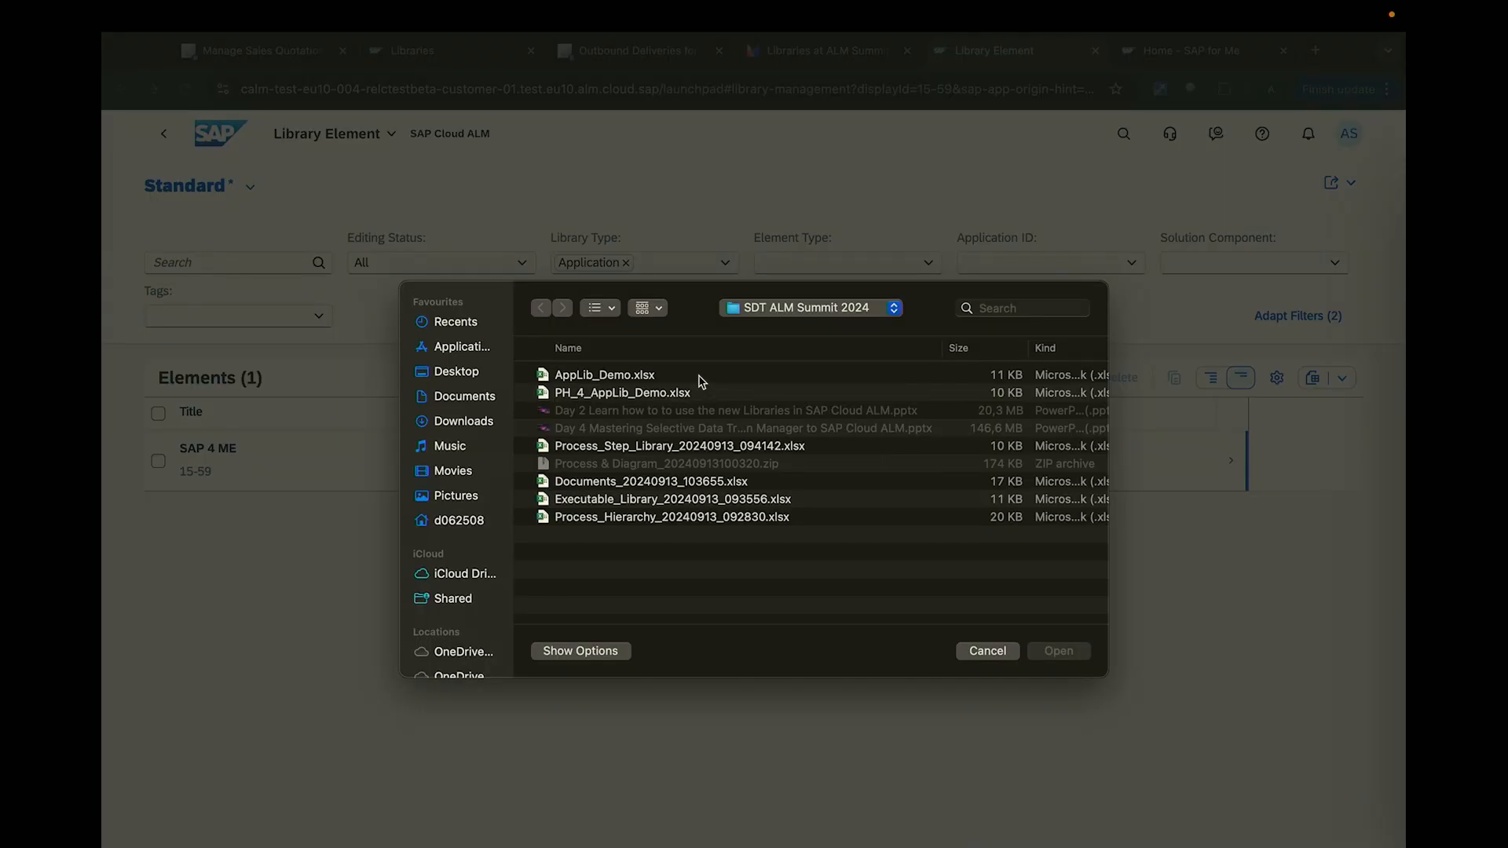
{"action": "double_click", "coordinate": [699, 376]}
{"action": "left_click", "coordinate": [860, 575]}
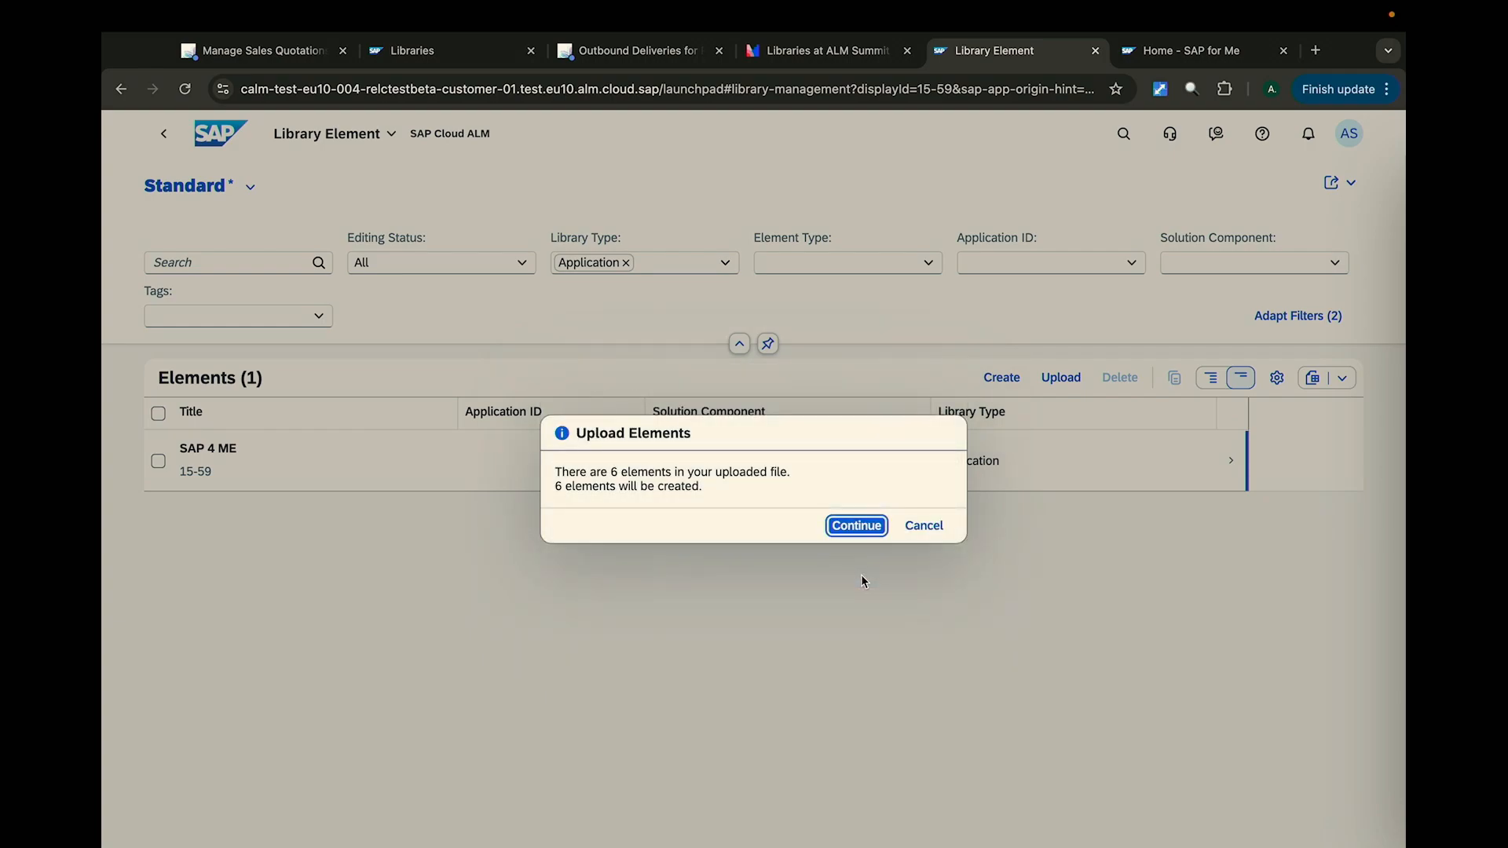
{"action": "left_click", "coordinate": [854, 524]}
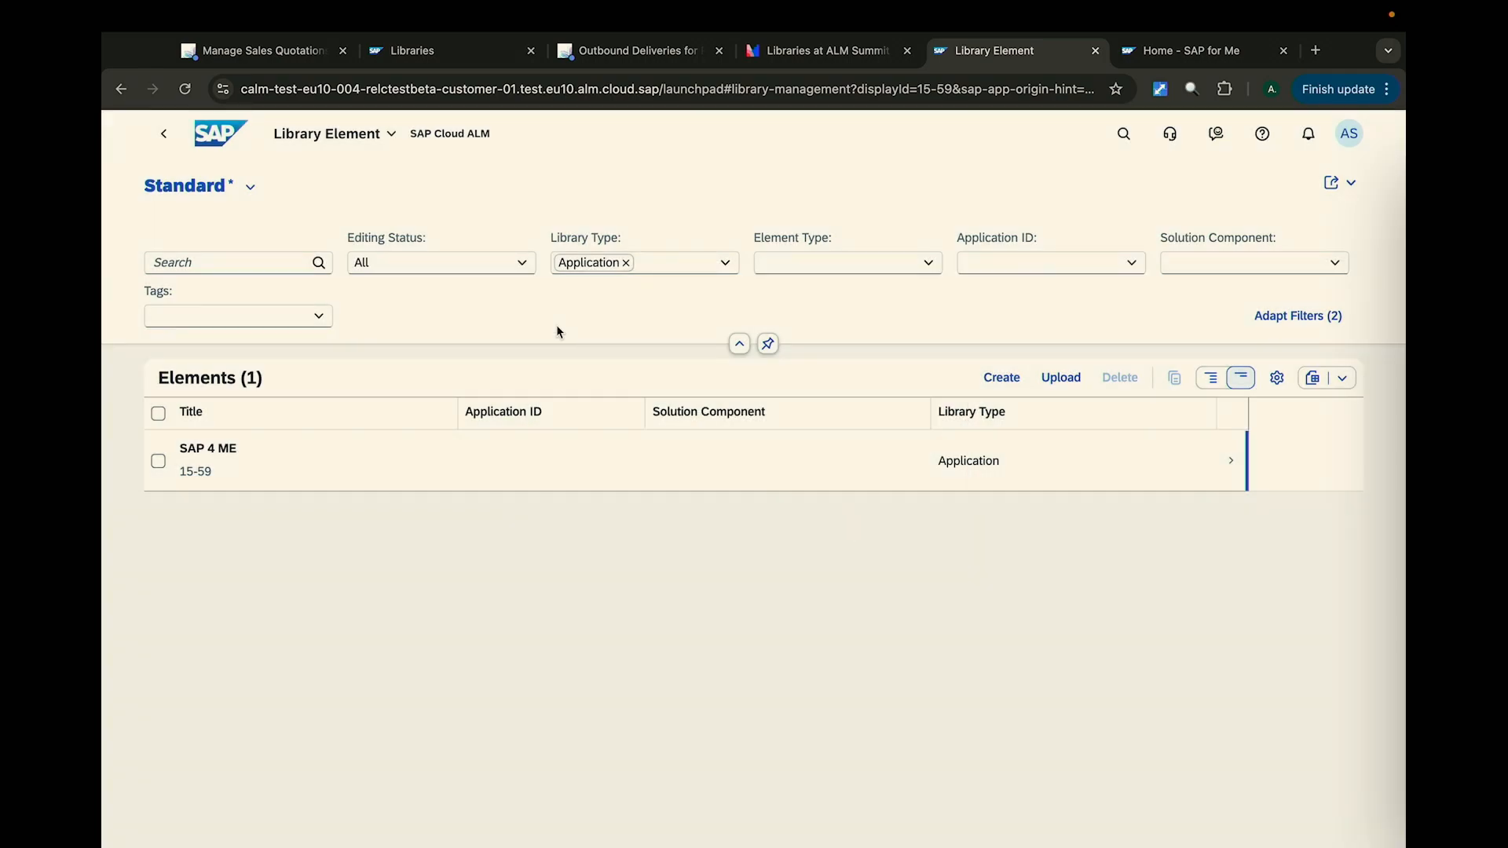
- Switch the library list to the Application View and show the additional details of each element
{"action": "left_click", "coordinate": [251, 189]}
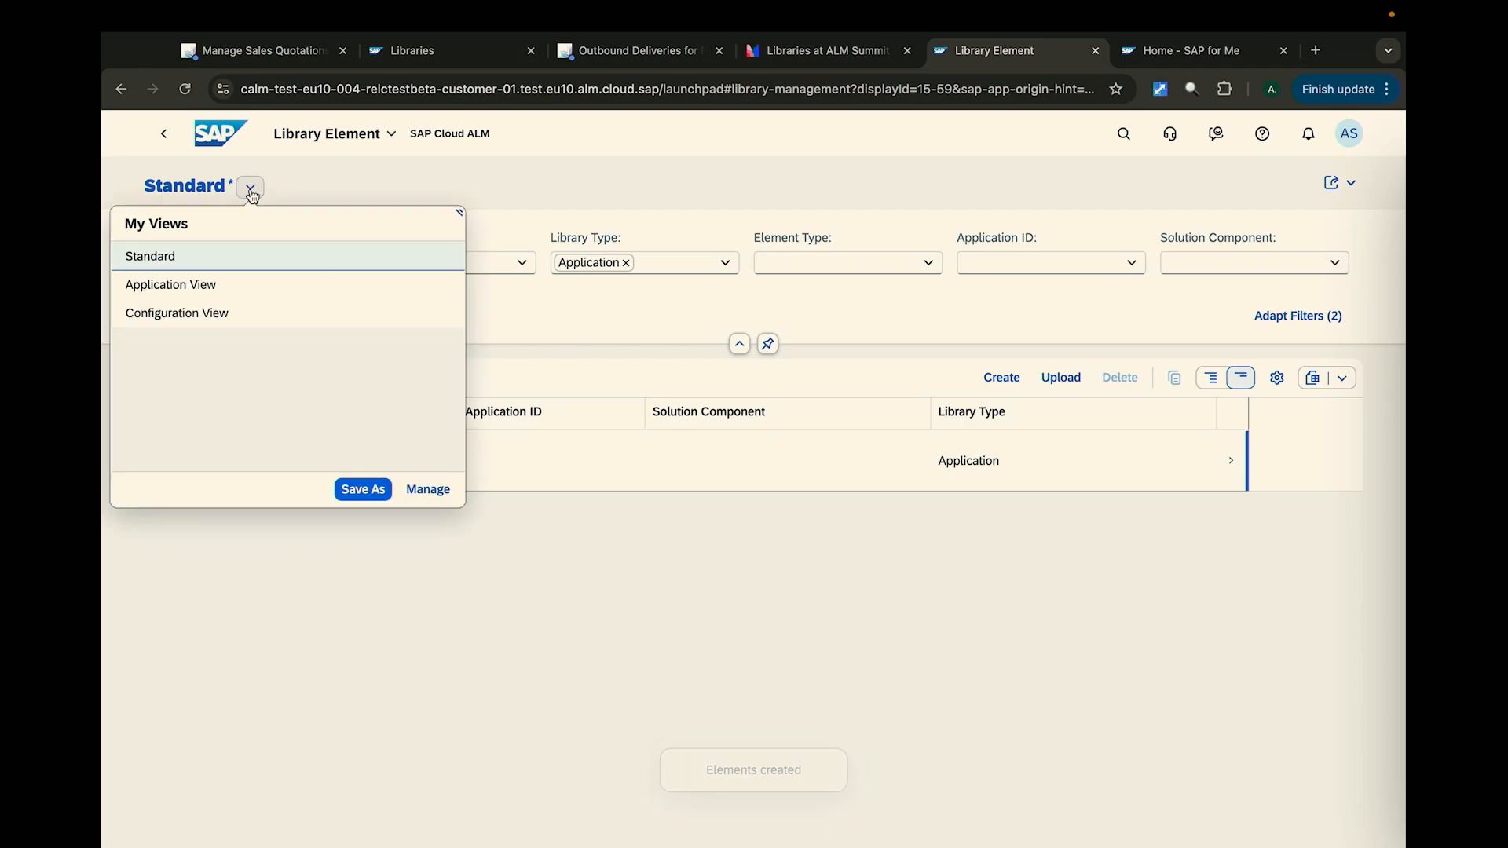
{"action": "left_click", "coordinate": [206, 283]}
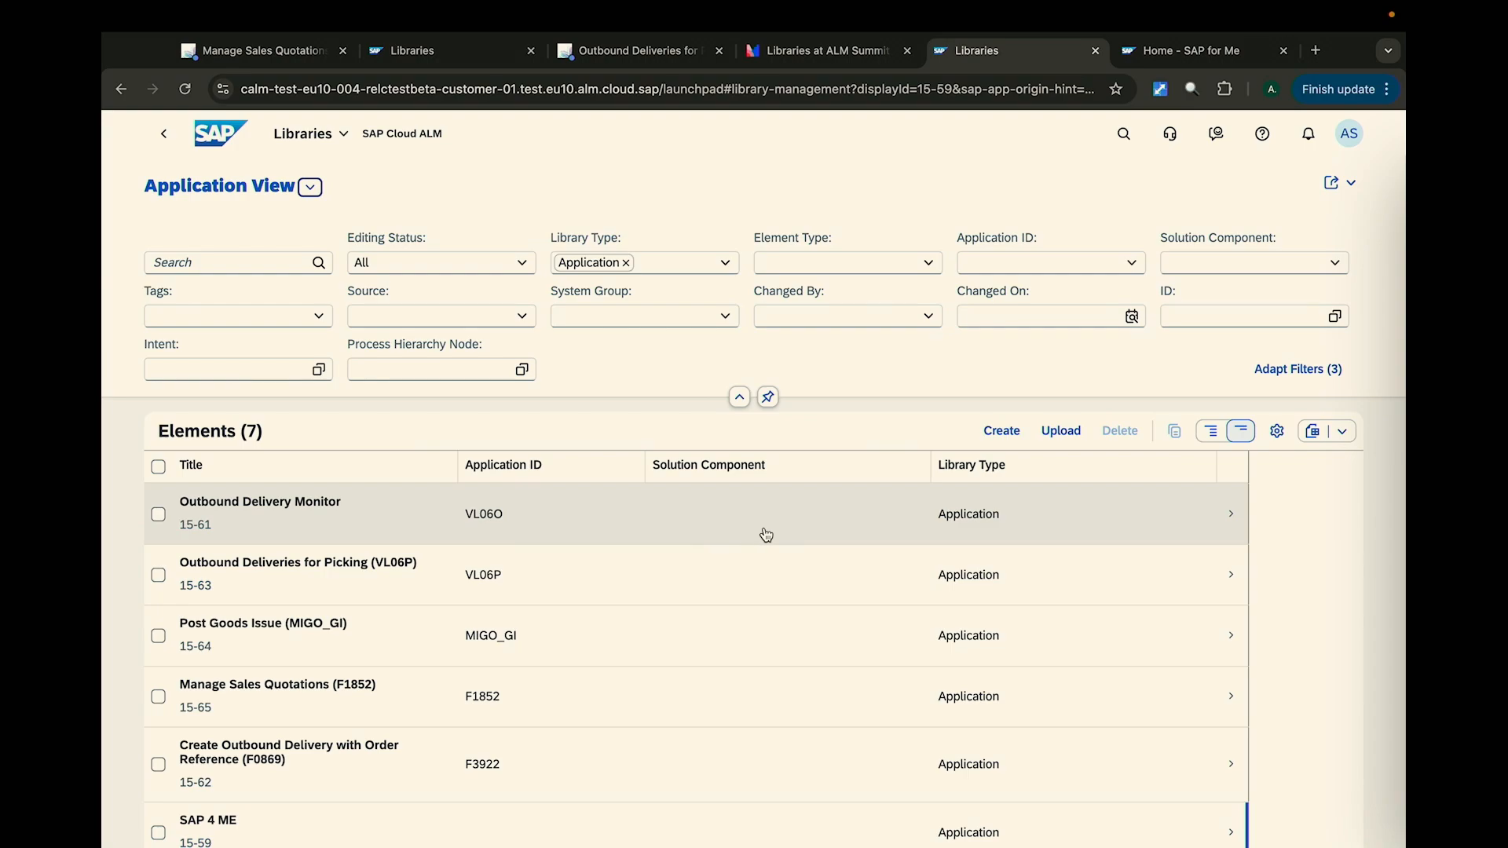
{"action": "left_click", "coordinate": [1213, 434]}
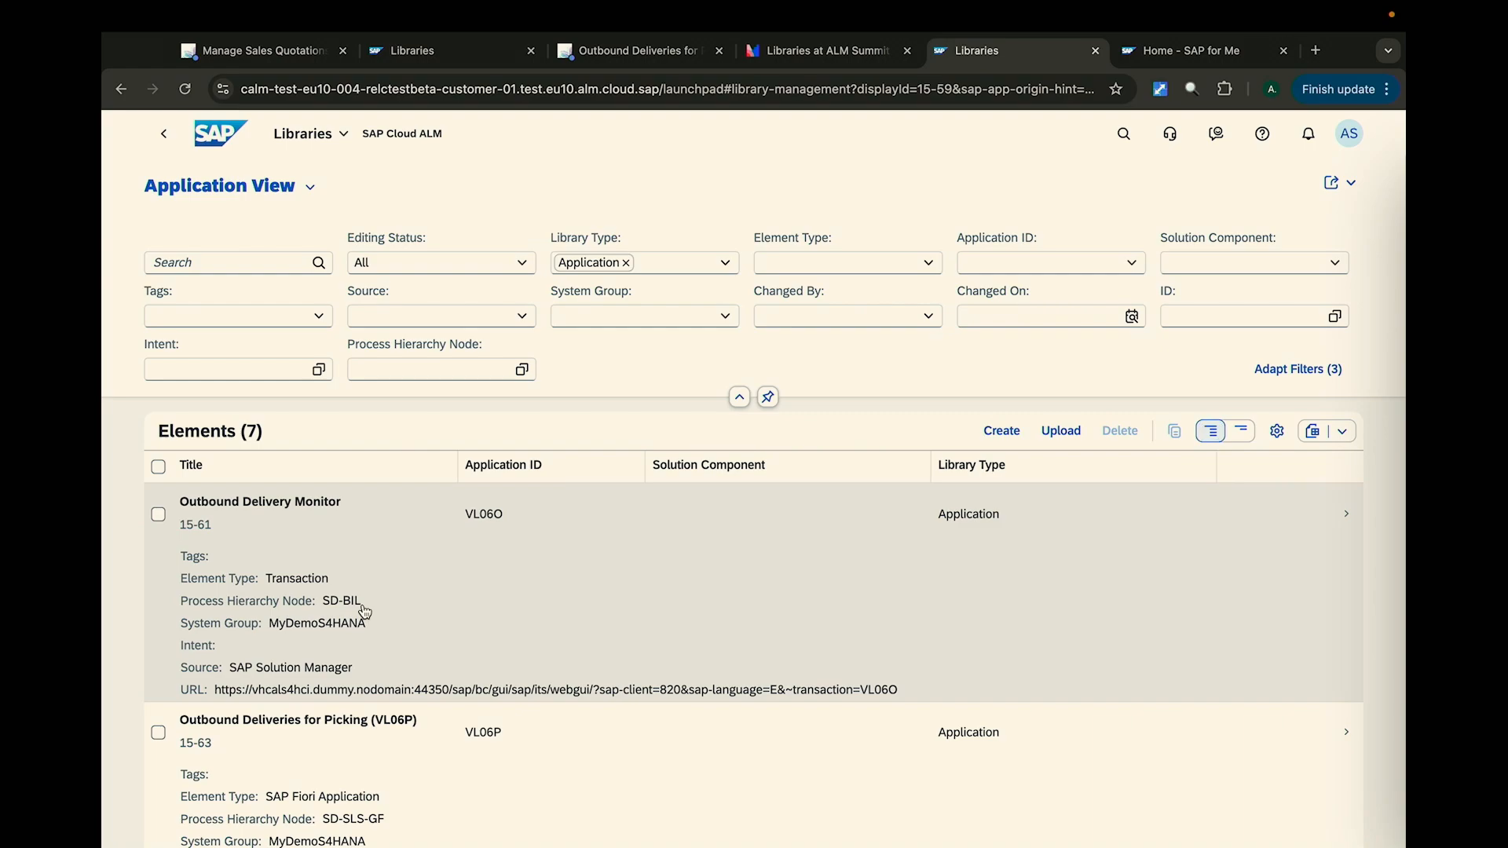
- Review the uploaded elements, then open Create Outbound Delivery with Order Reference (F0869) and launch its URL
{"action": "left_click_drag", "start_coordinate": [362, 607], "coordinate": [320, 612]}
{"action": "scroll", "coordinate": [393, 639], "scroll_direction": "down", "scroll_amount": 5}
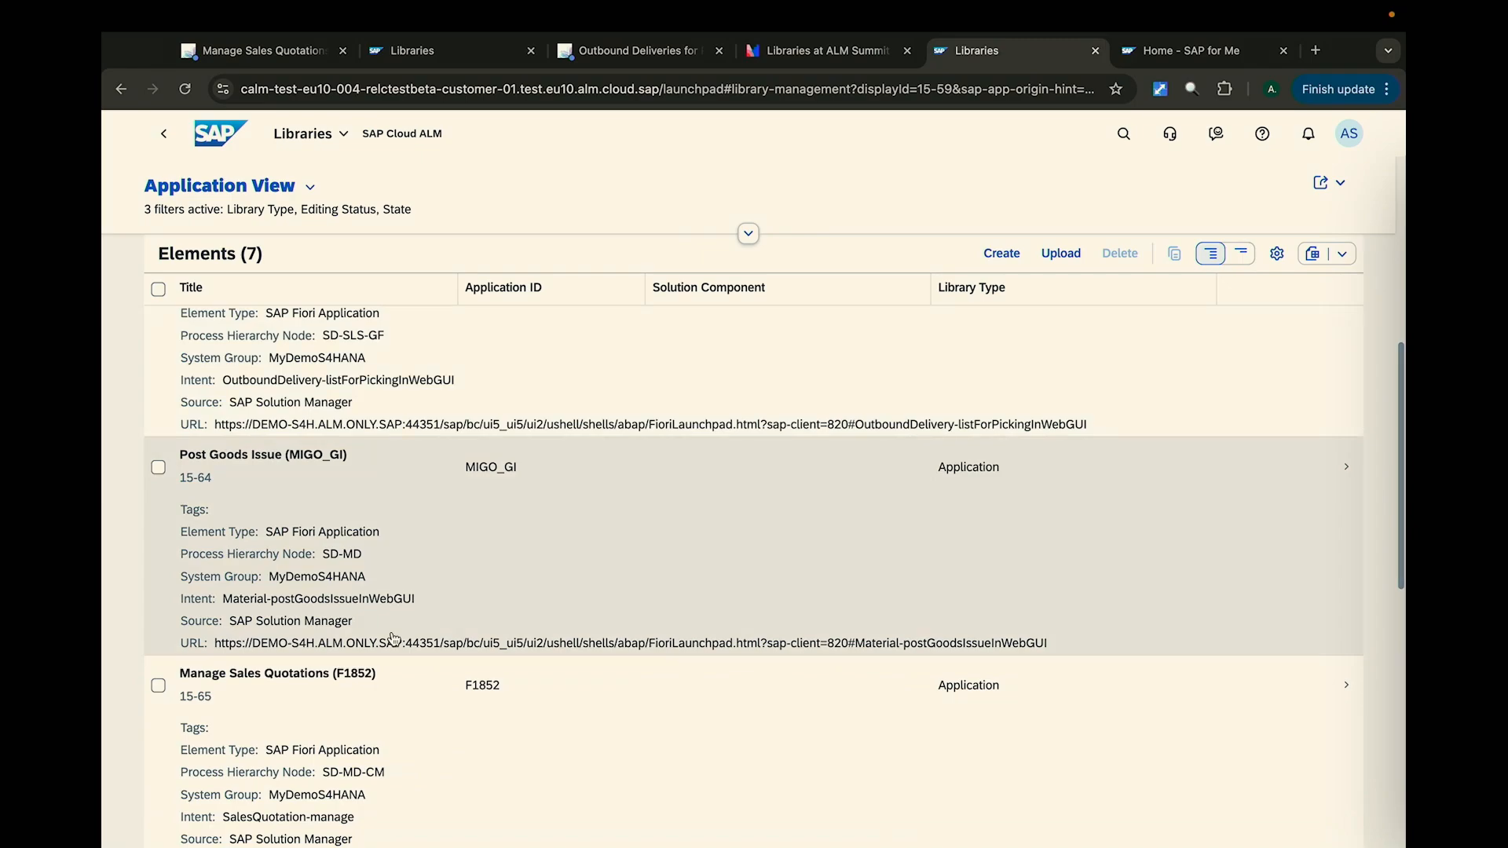
{"action": "scroll", "coordinate": [394, 638], "scroll_direction": "down", "scroll_amount": 6}
{"action": "scroll", "coordinate": [393, 639], "scroll_direction": "down", "scroll_amount": 2}
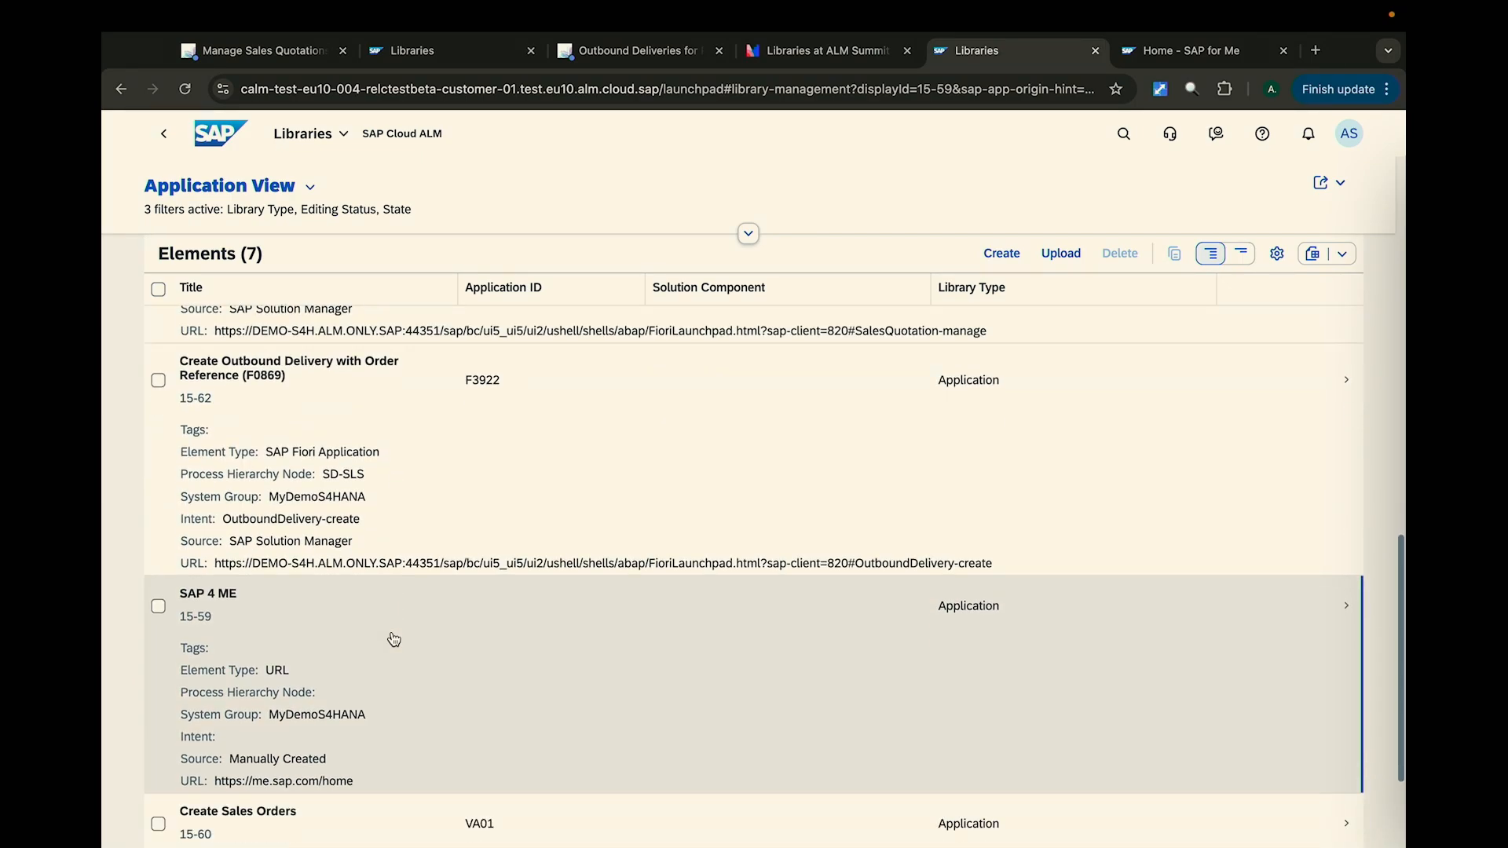
{"action": "scroll", "coordinate": [503, 405], "scroll_direction": "up", "scroll_amount": 1}
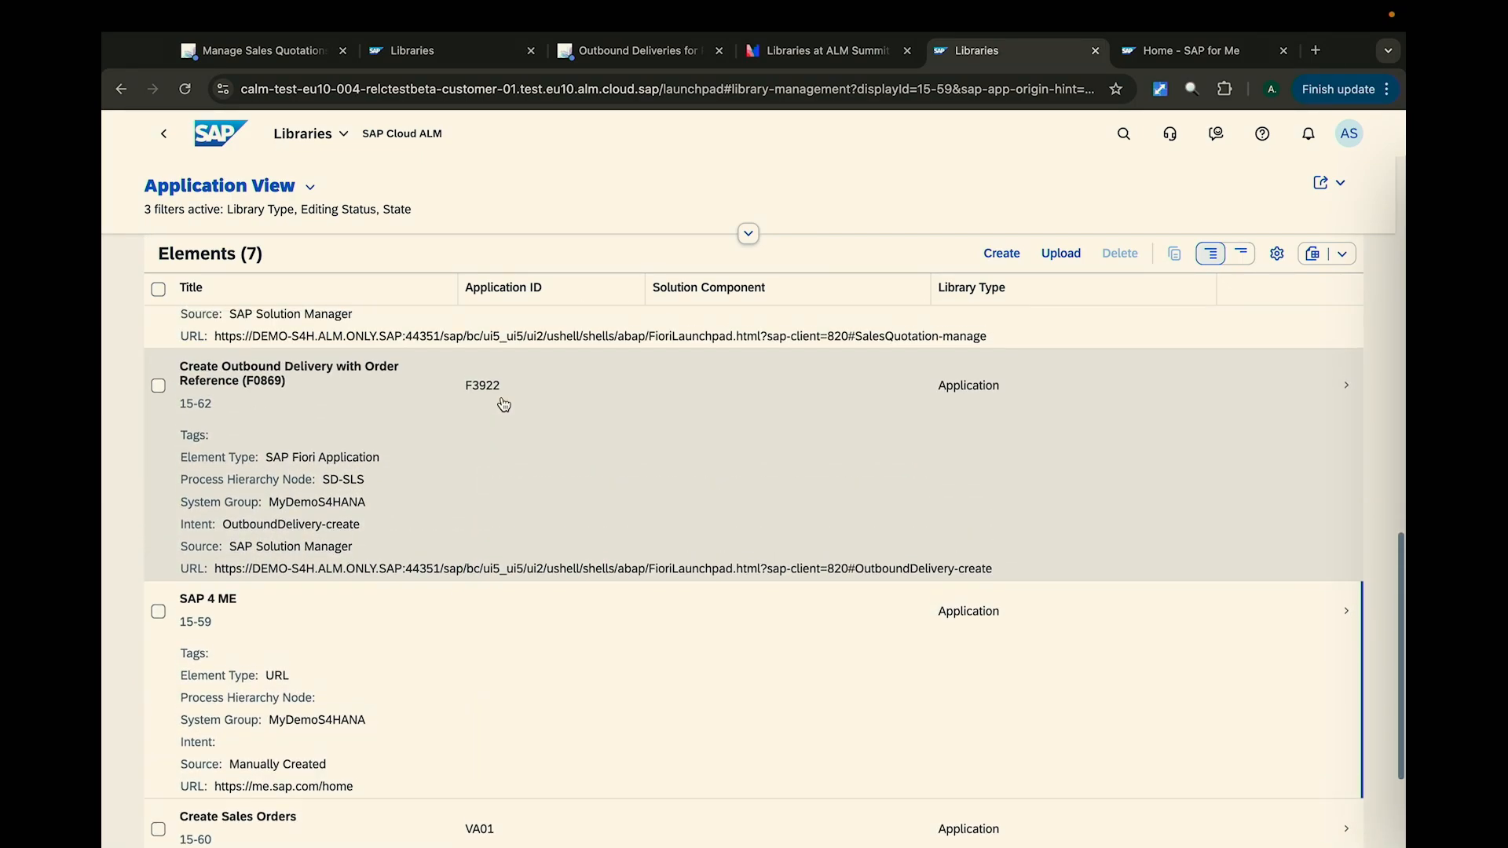
{"action": "left_click", "coordinate": [926, 537]}
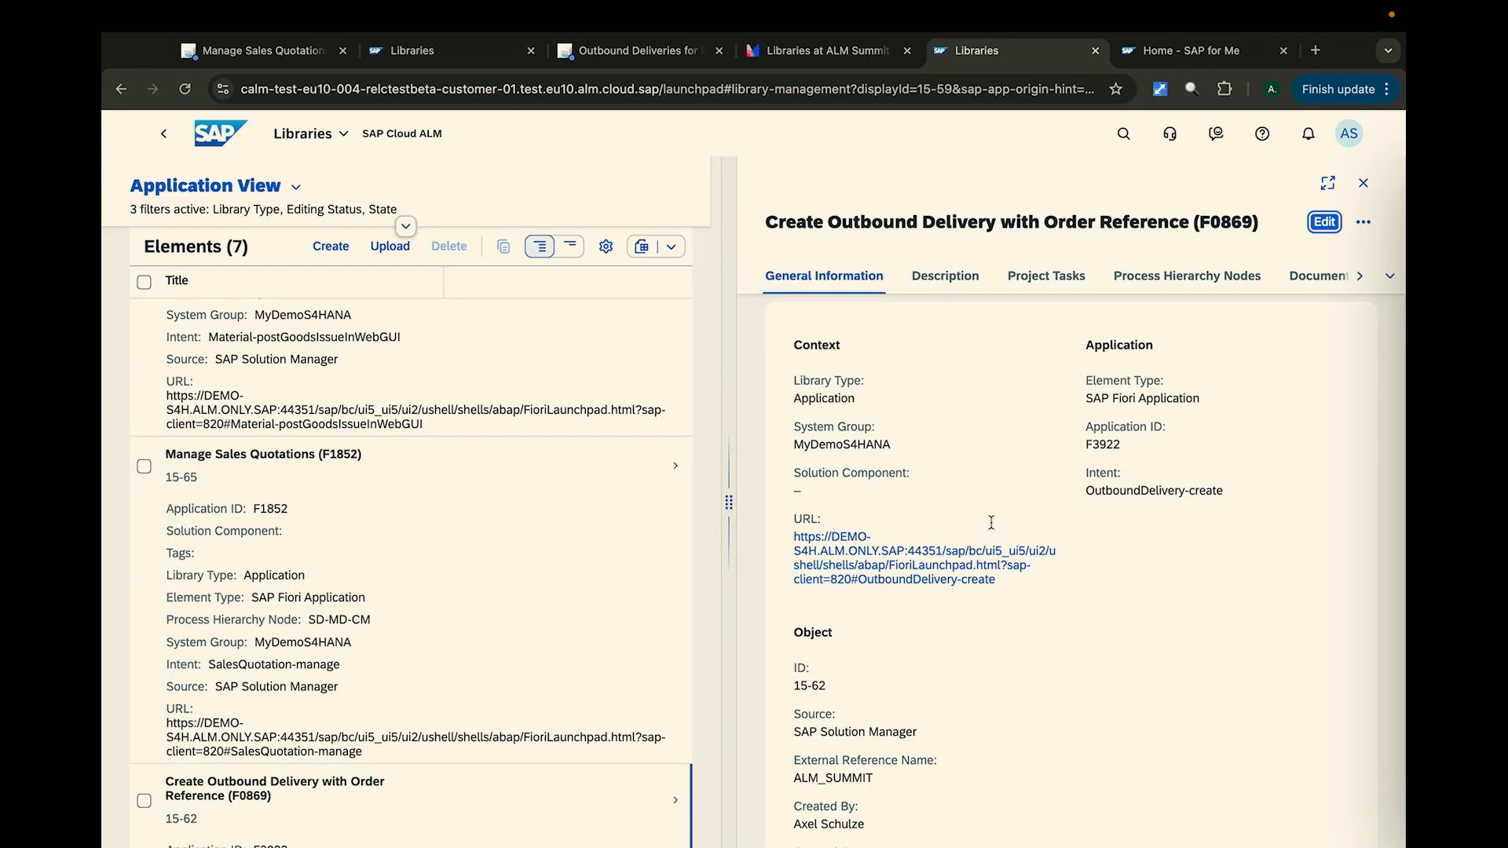
{"action": "left_click", "coordinate": [943, 567]}
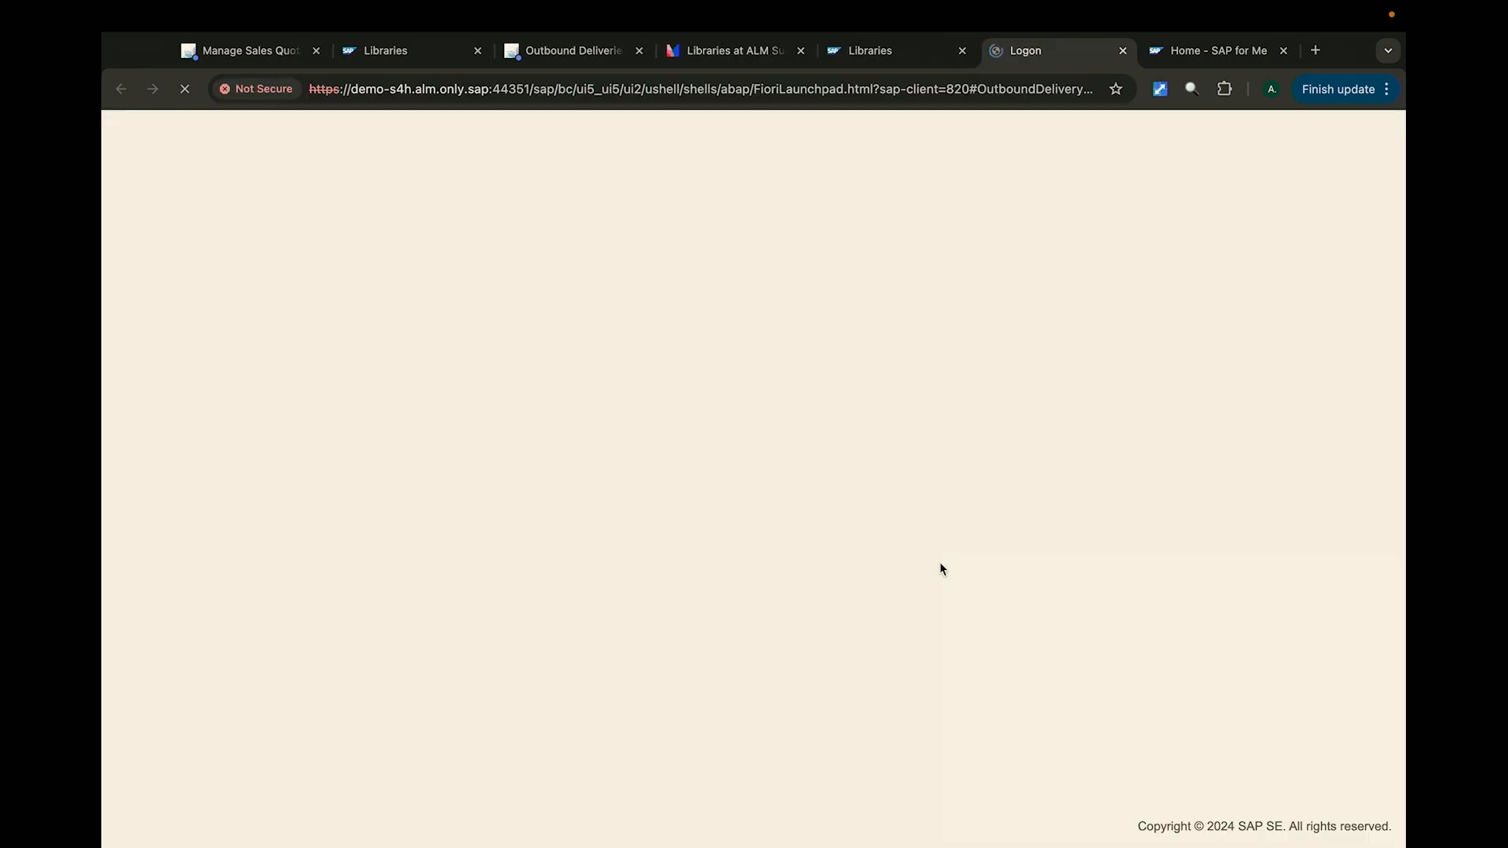
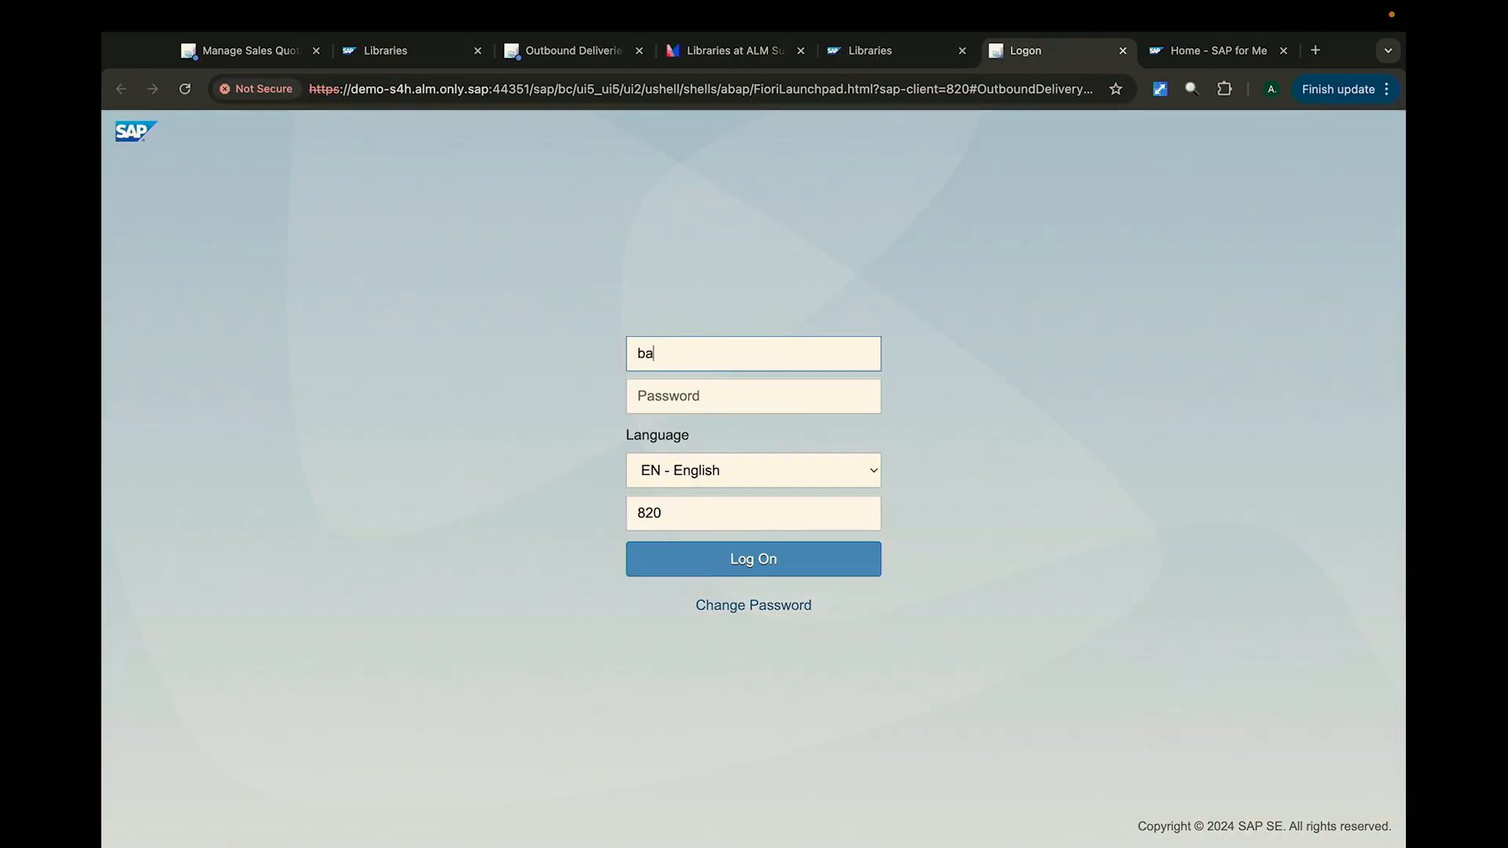
- Log on to the SAP Fiori launchpad with the user name and account password, and dismiss the browser's saved-password notice
{"action": "key", "text": "Tab"}
{"action": "type", "text": "********"}
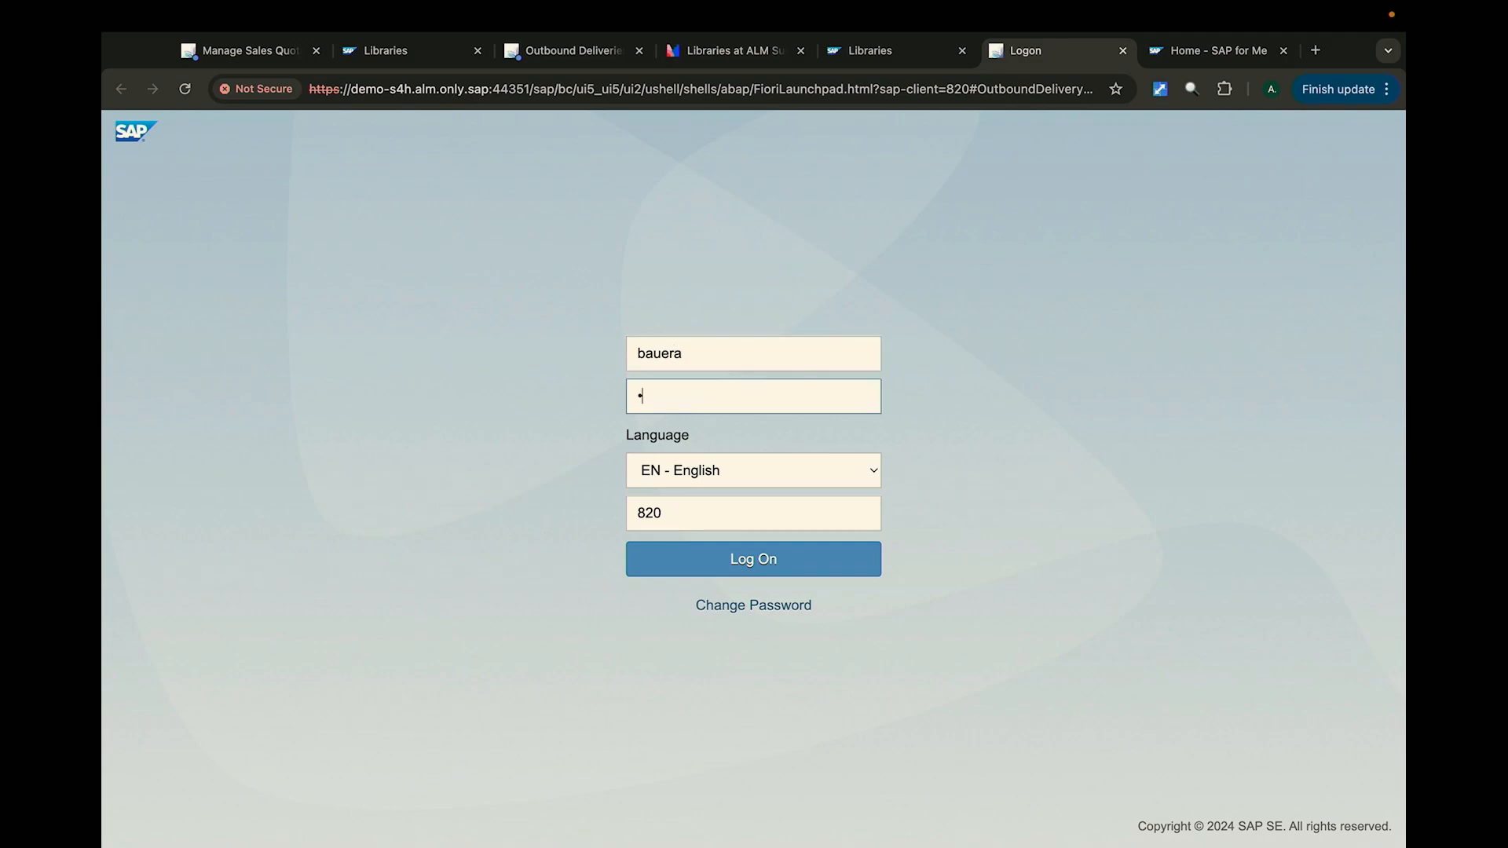
{"action": "key", "text": "Return"}
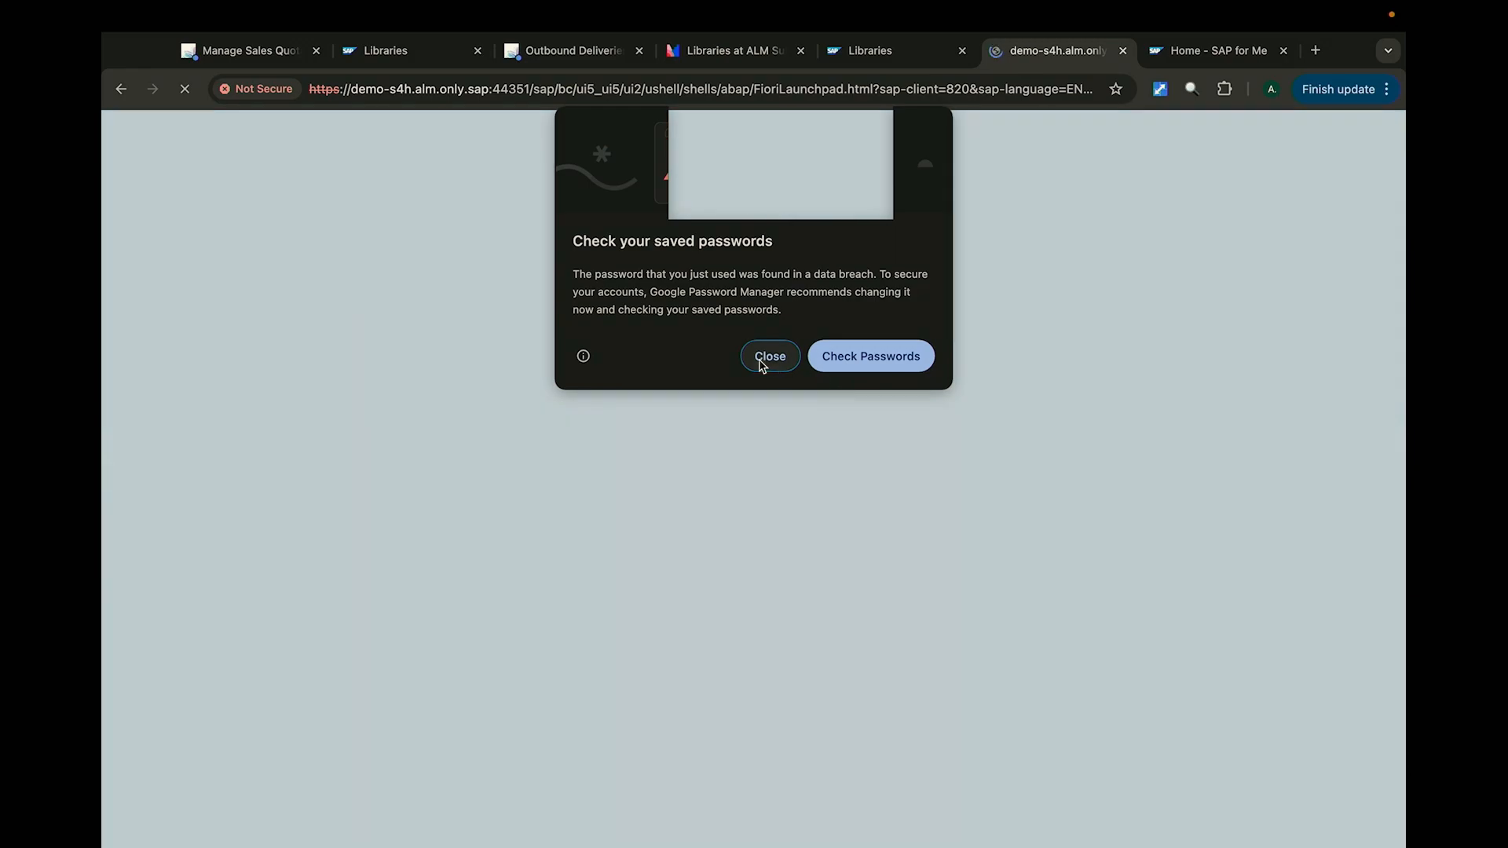
{"action": "left_click", "coordinate": [769, 356]}
{"action": "left_click", "coordinate": [929, 542]}
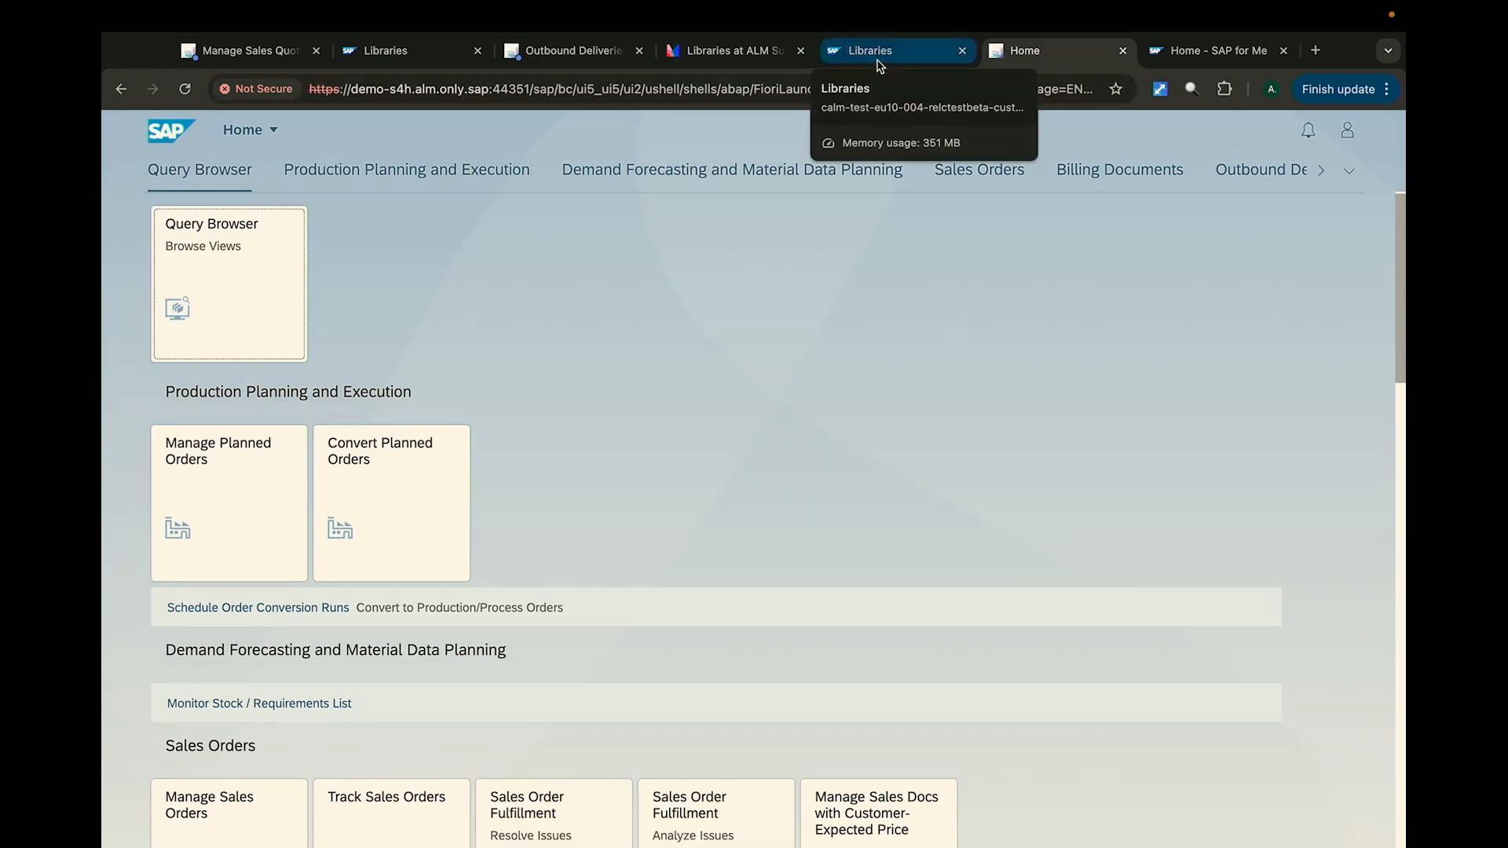
- Return to the Libraries application list and look through its remaining elements
{"action": "left_click", "coordinate": [879, 63]}
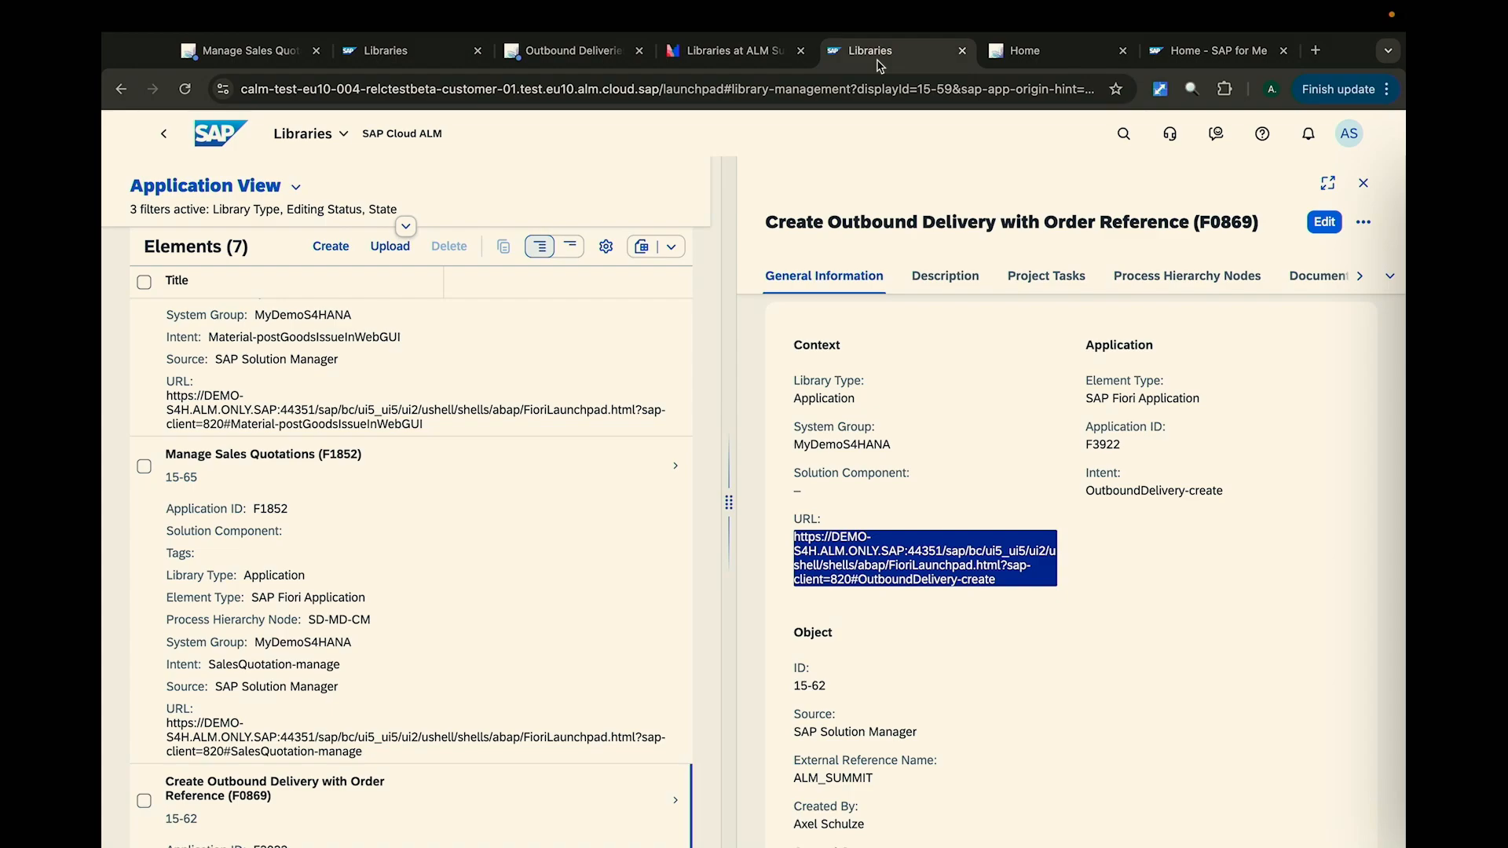
{"action": "scroll", "coordinate": [460, 471], "scroll_direction": "down", "scroll_amount": 4}
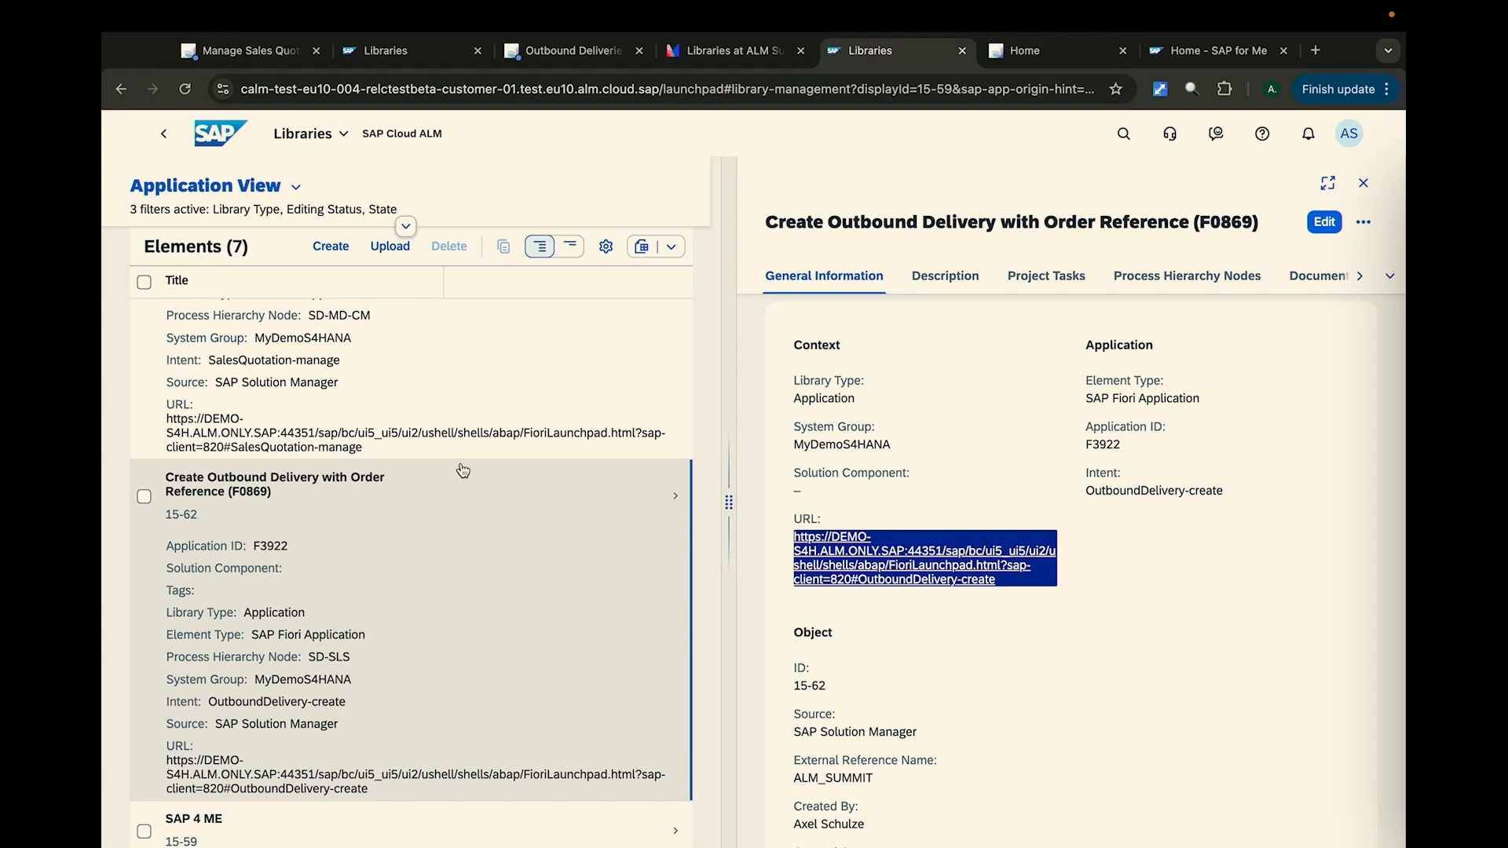
{"action": "scroll", "coordinate": [462, 470], "scroll_direction": "down", "scroll_amount": 10}
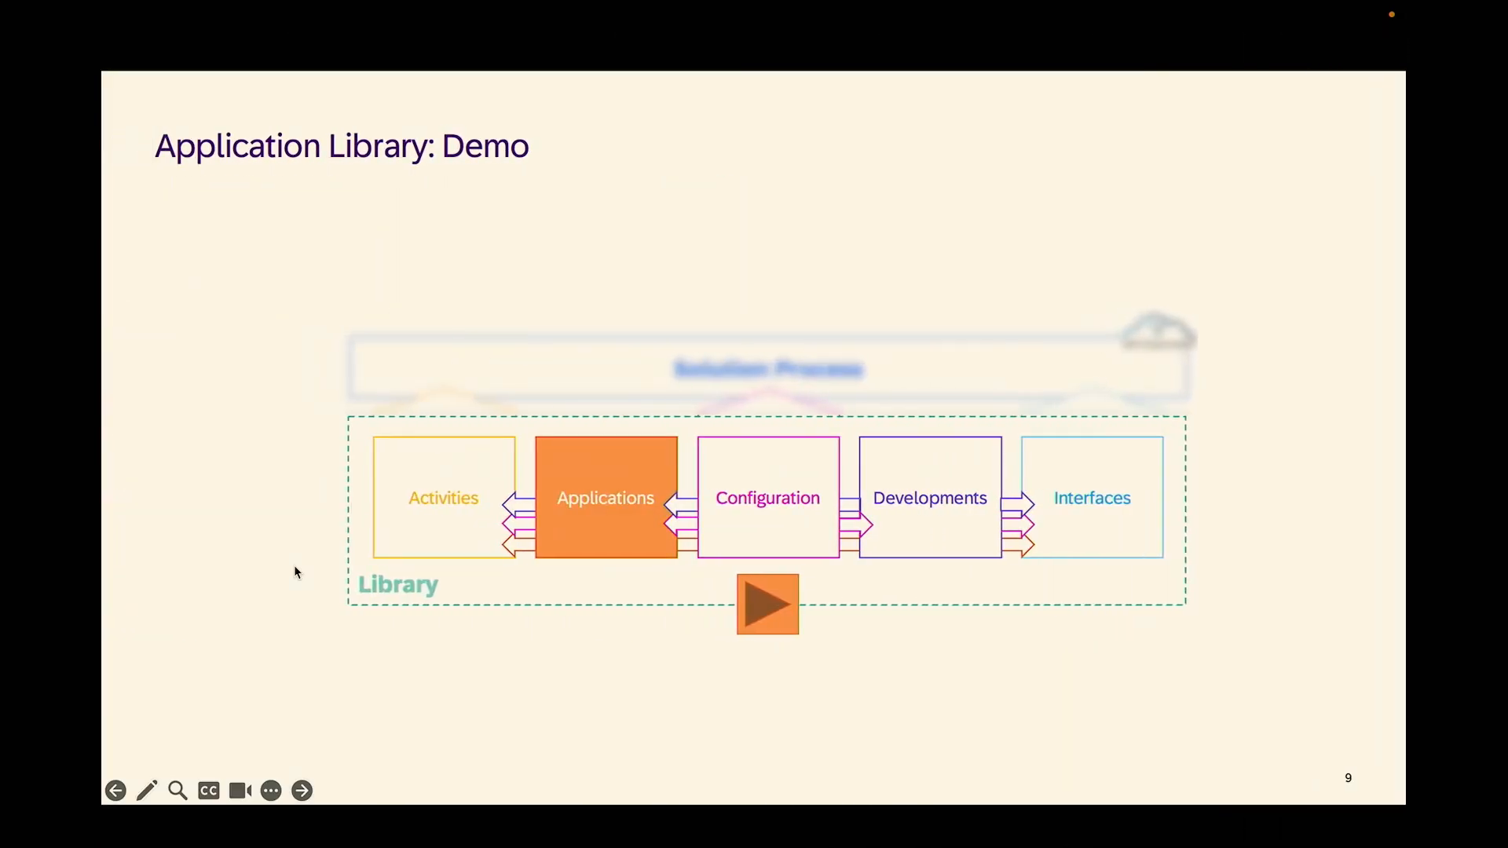
{"action": "key", "text": "Right"}
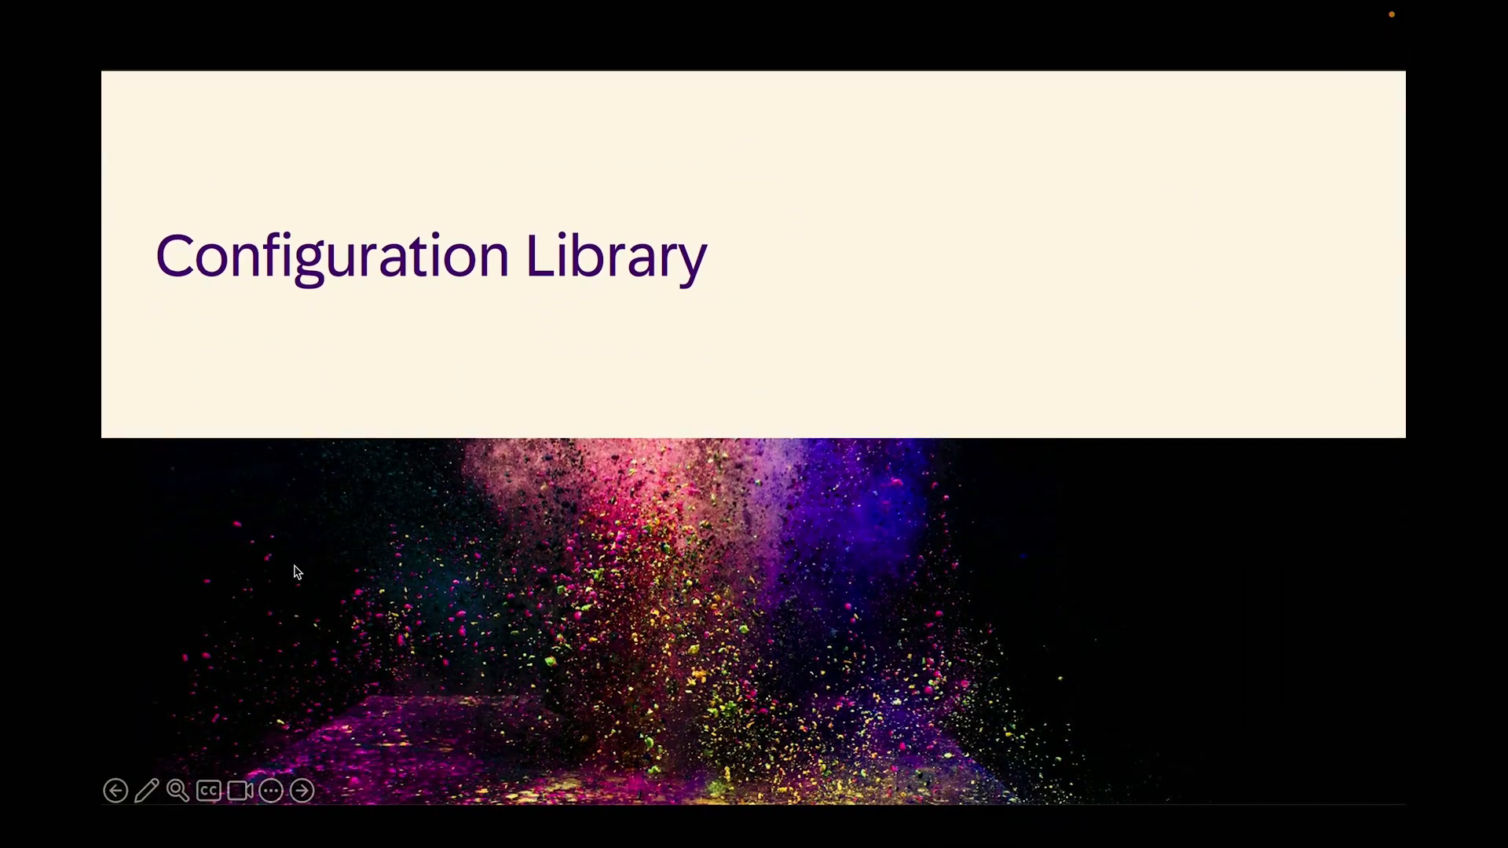
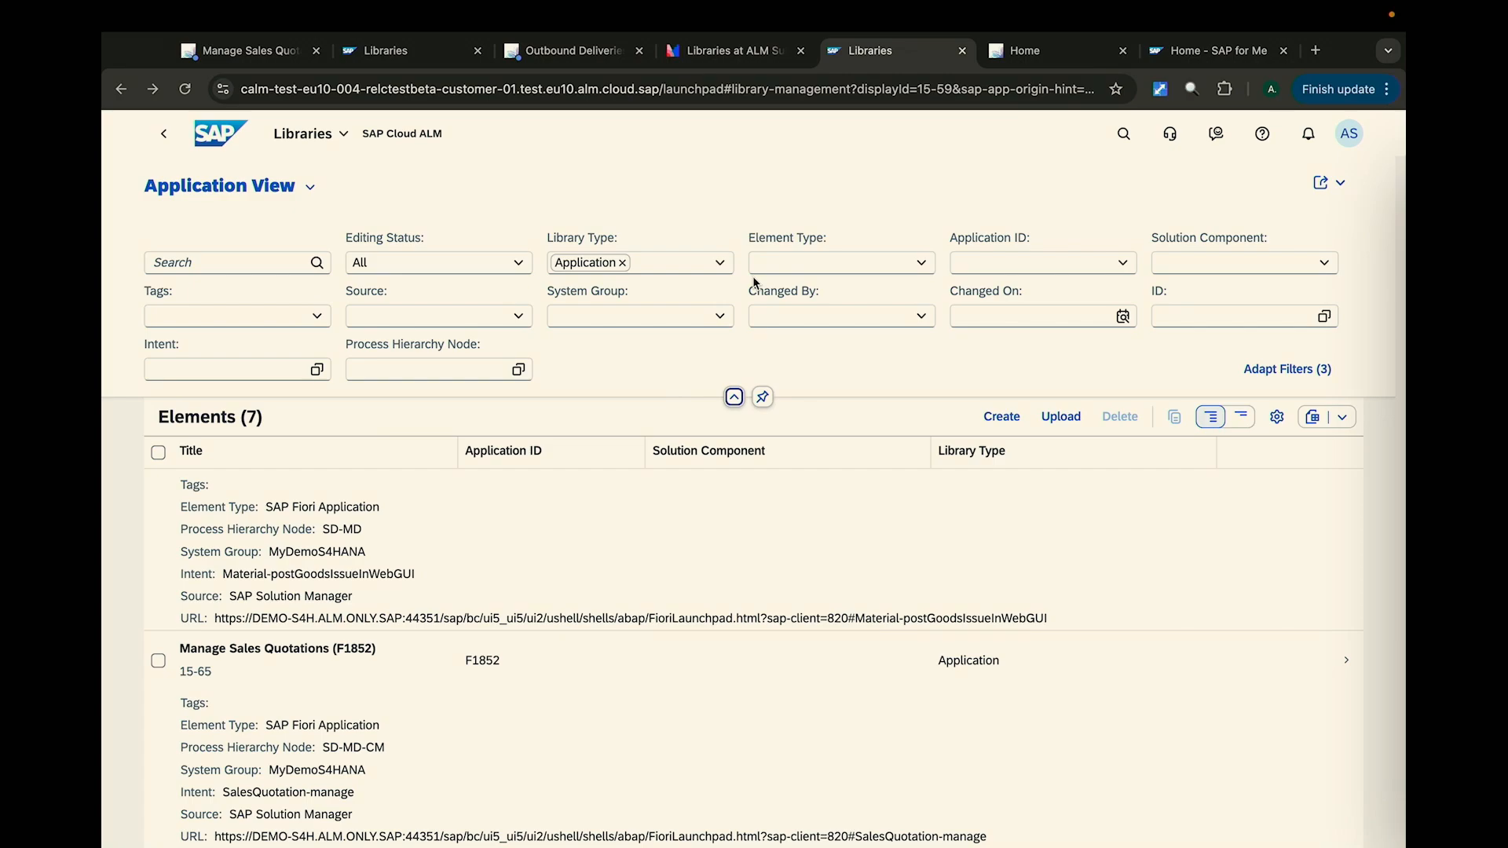
- Save the Application View as a tile titled Application Library on the My Home page
{"action": "left_click", "coordinate": [318, 191]}
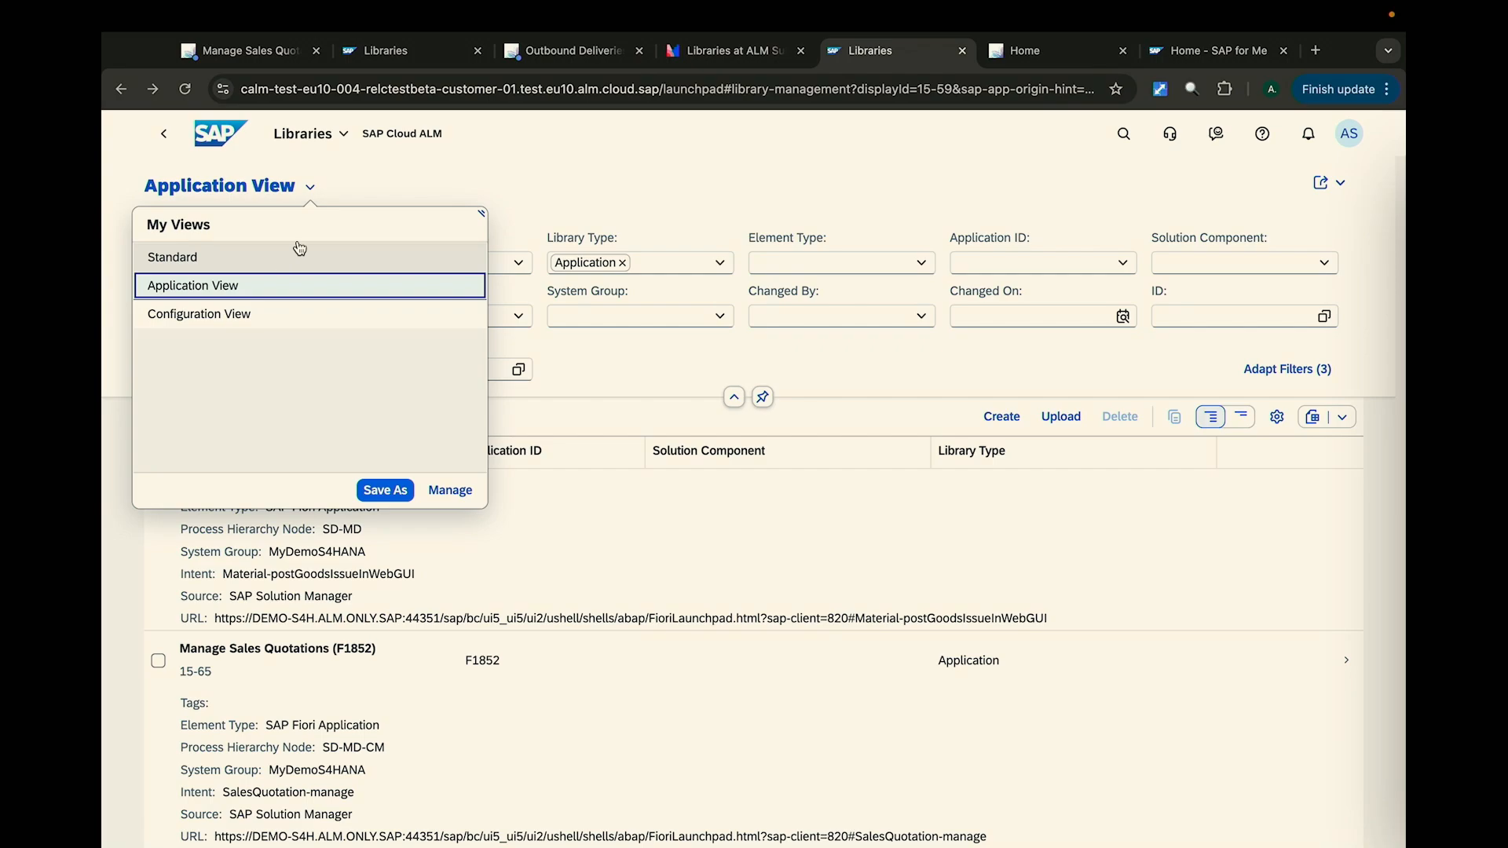
{"action": "left_click", "coordinate": [1331, 183]}
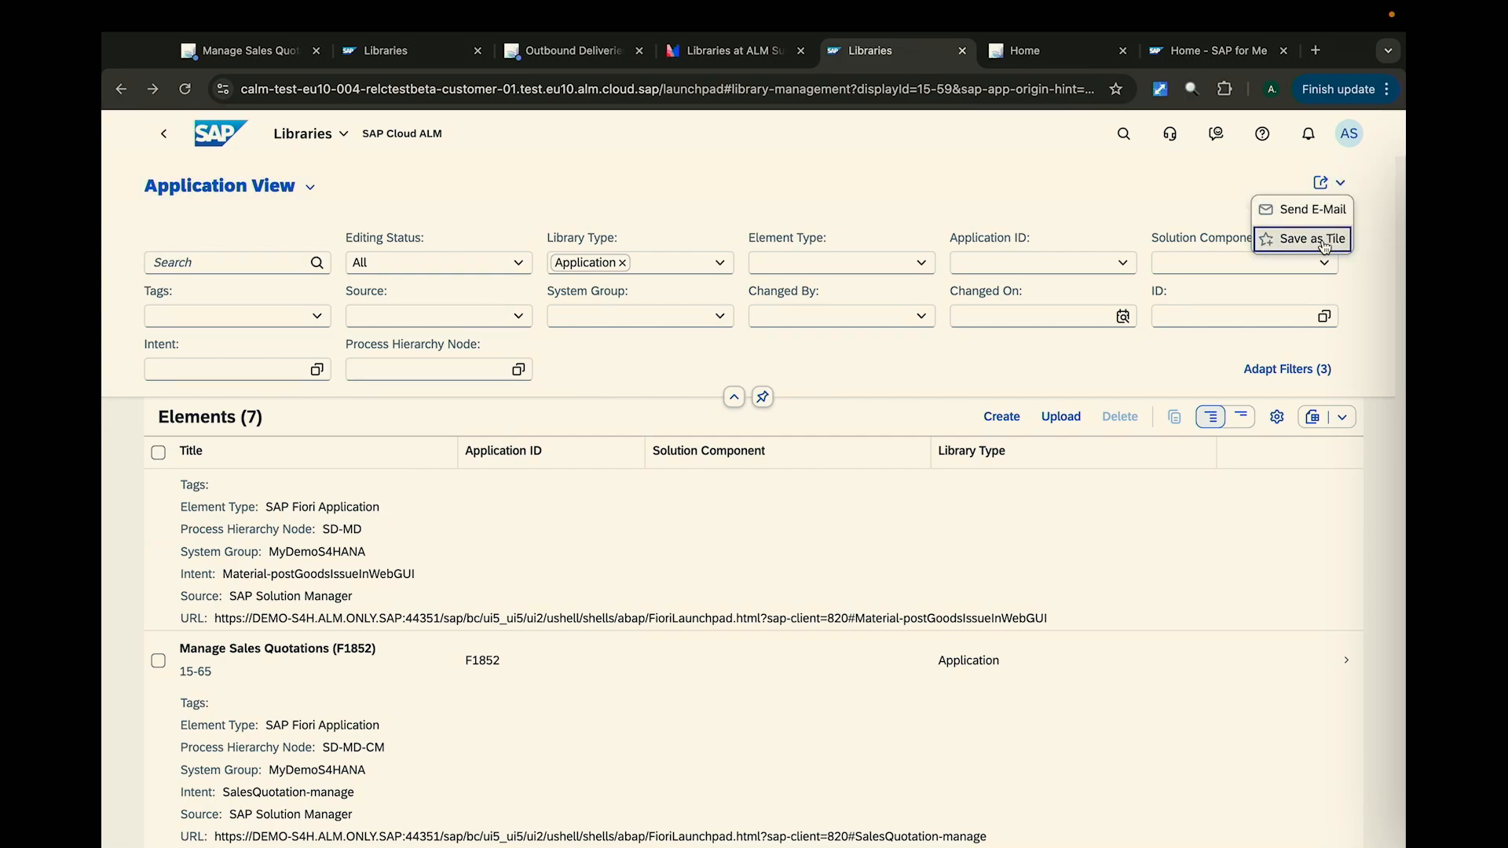
{"action": "left_click", "coordinate": [1325, 247]}
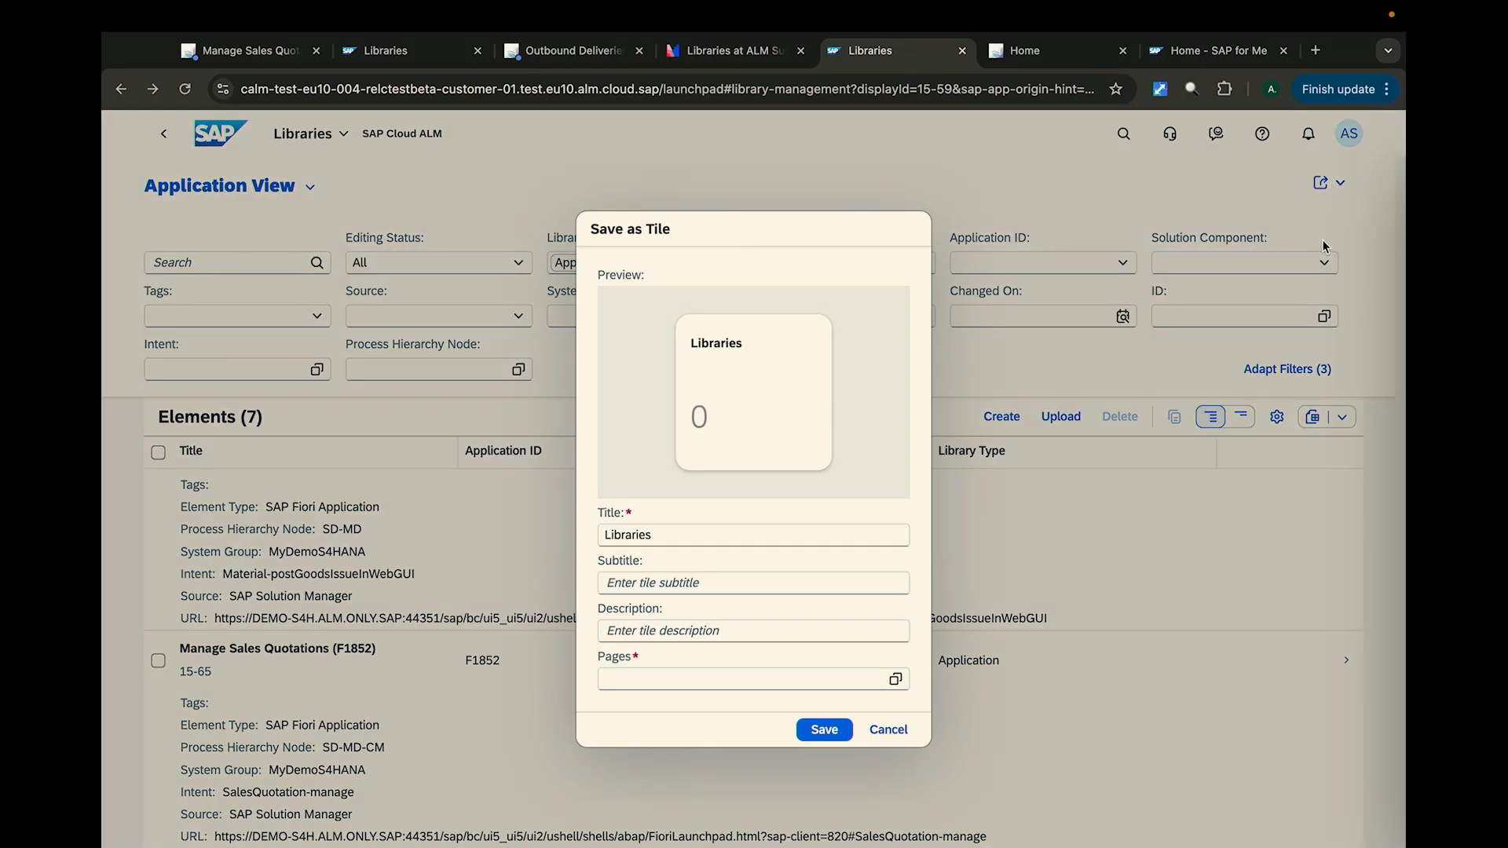
{"action": "double_click", "coordinate": [674, 539]}
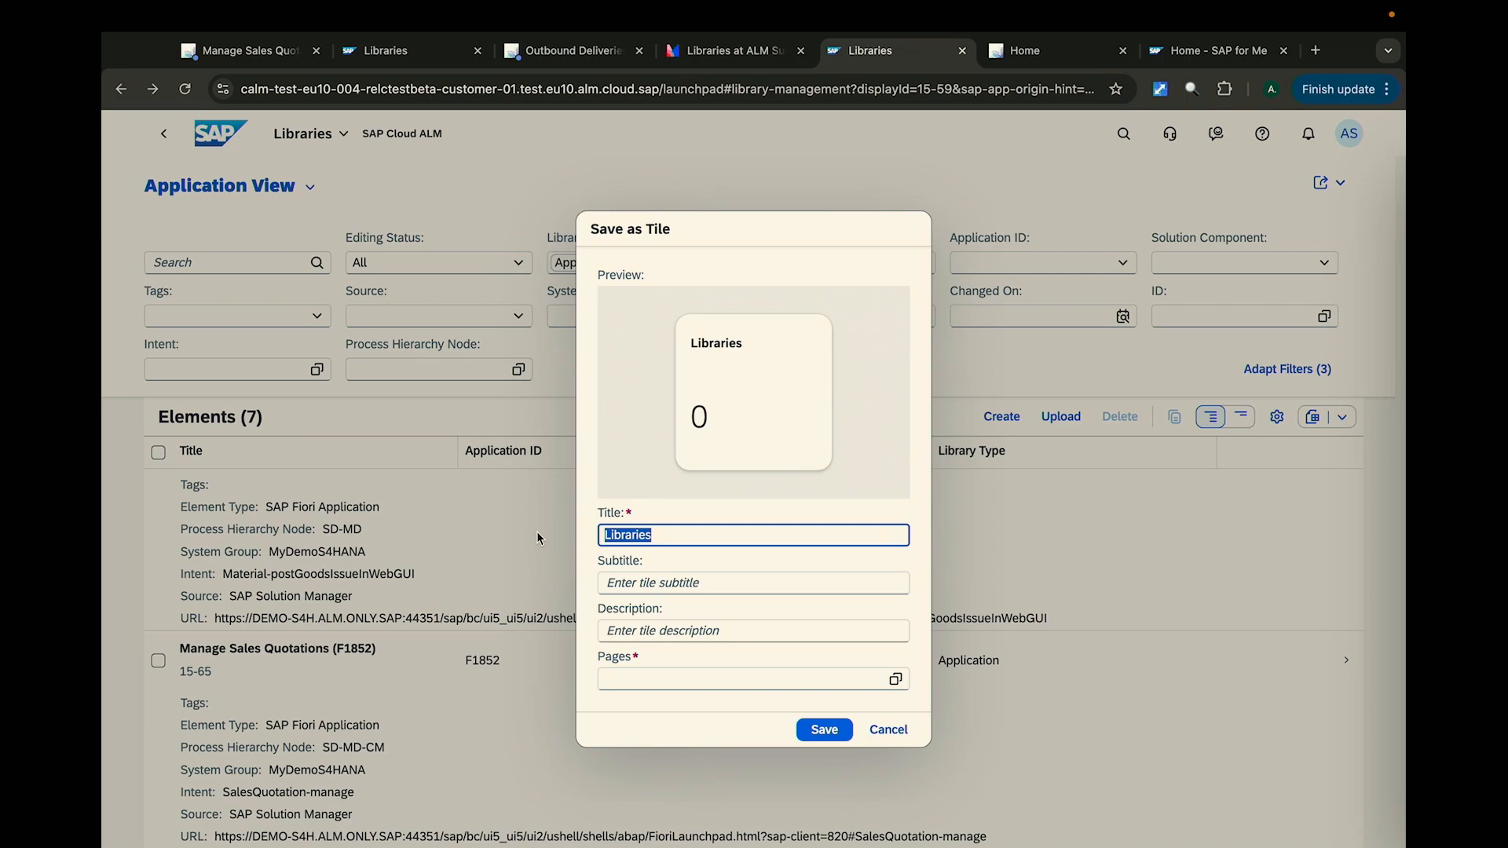
{"action": "type", "text": "Application Library"}
{"action": "left_click", "coordinate": [896, 679]}
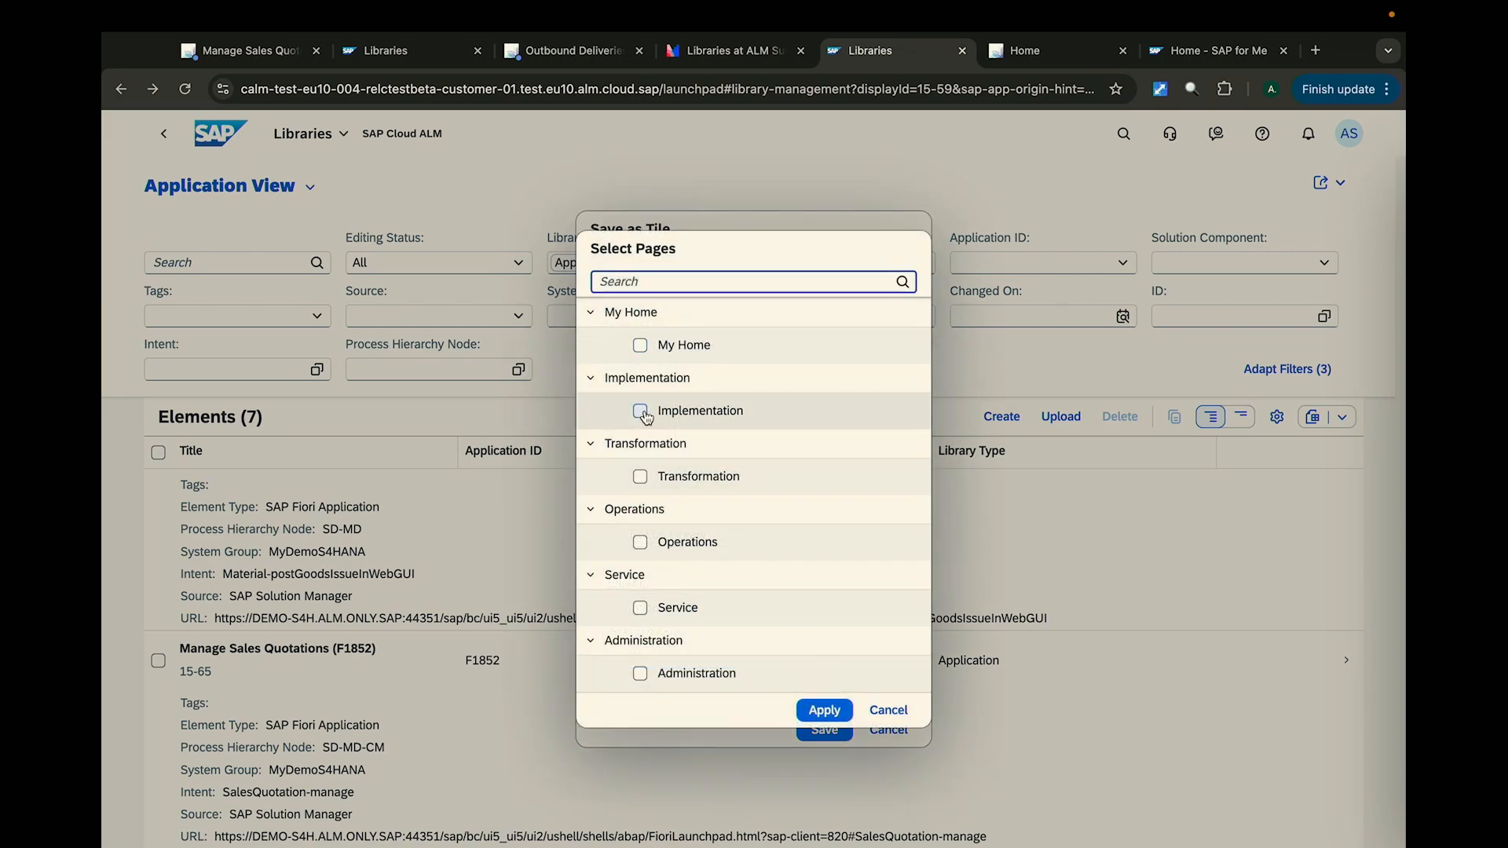
{"action": "left_click", "coordinate": [640, 345]}
{"action": "left_click", "coordinate": [824, 710]}
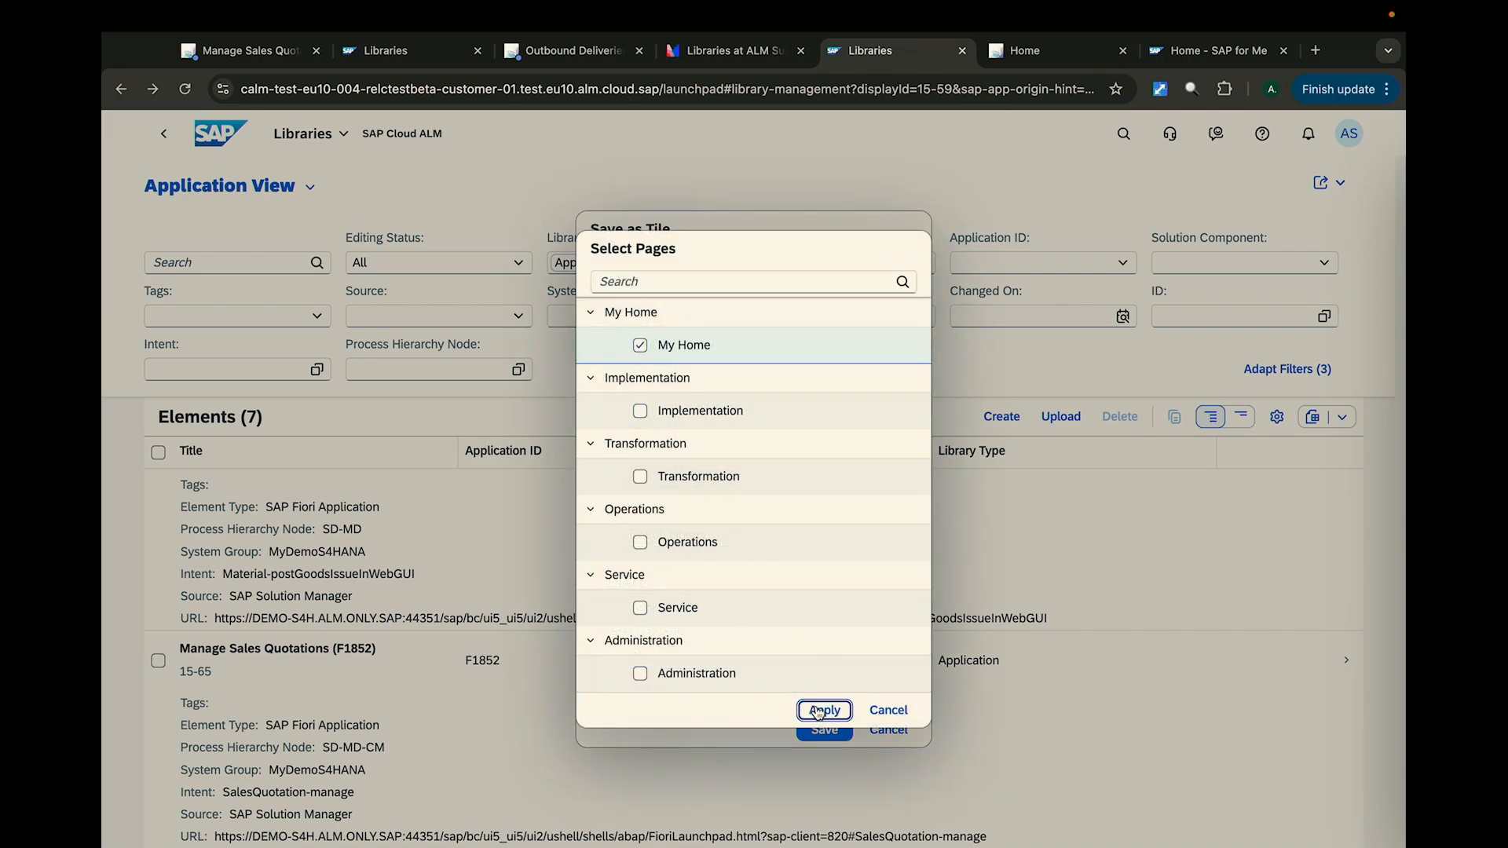
{"action": "left_click", "coordinate": [822, 730]}
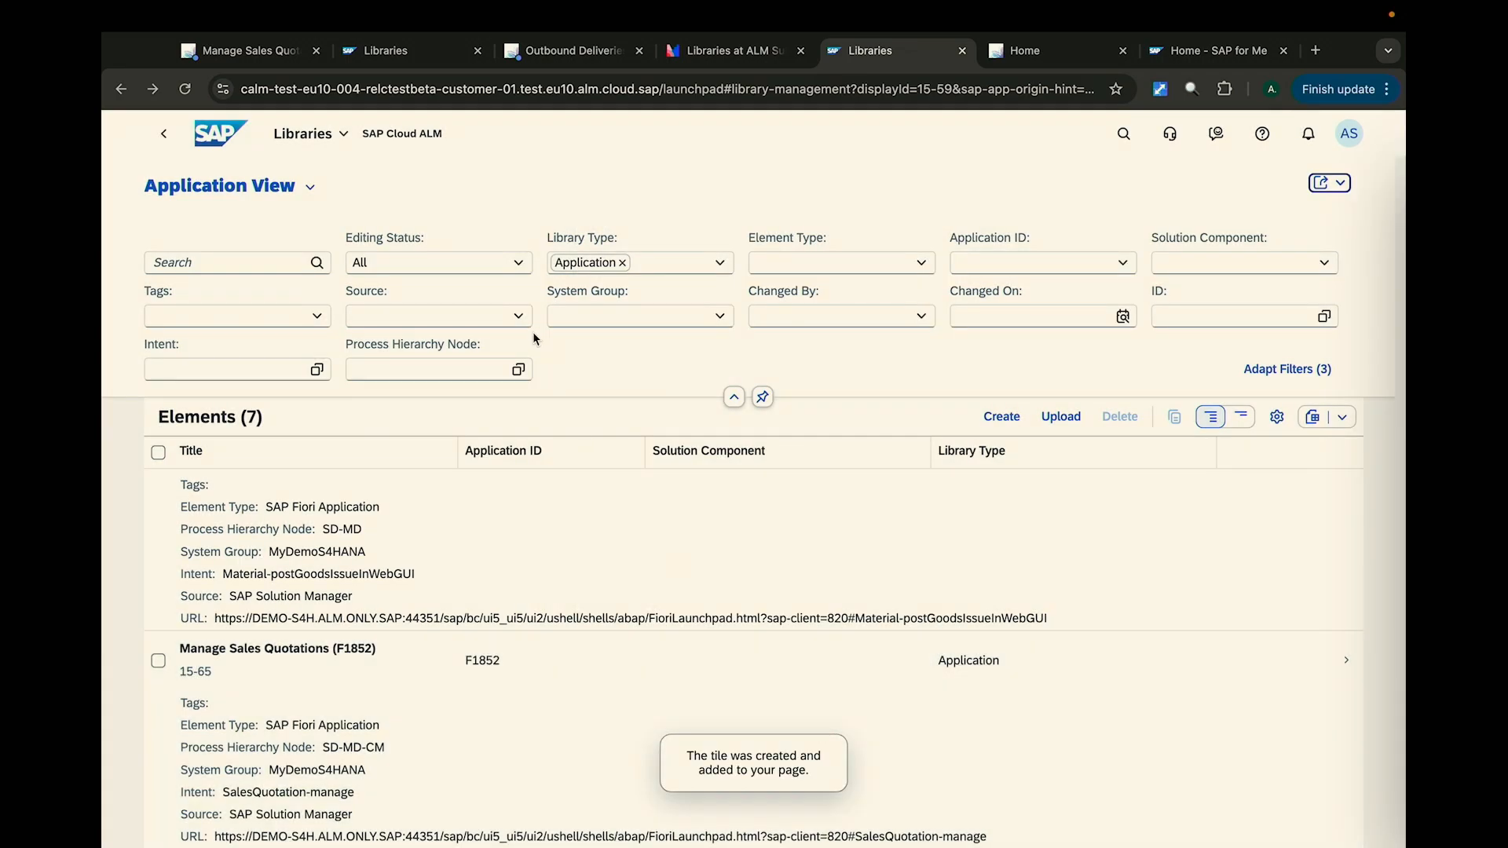
- Check the home page for the new tile, then reopen Libraries from the Implementation page and switch to the Configuration View
{"action": "left_click", "coordinate": [233, 140]}
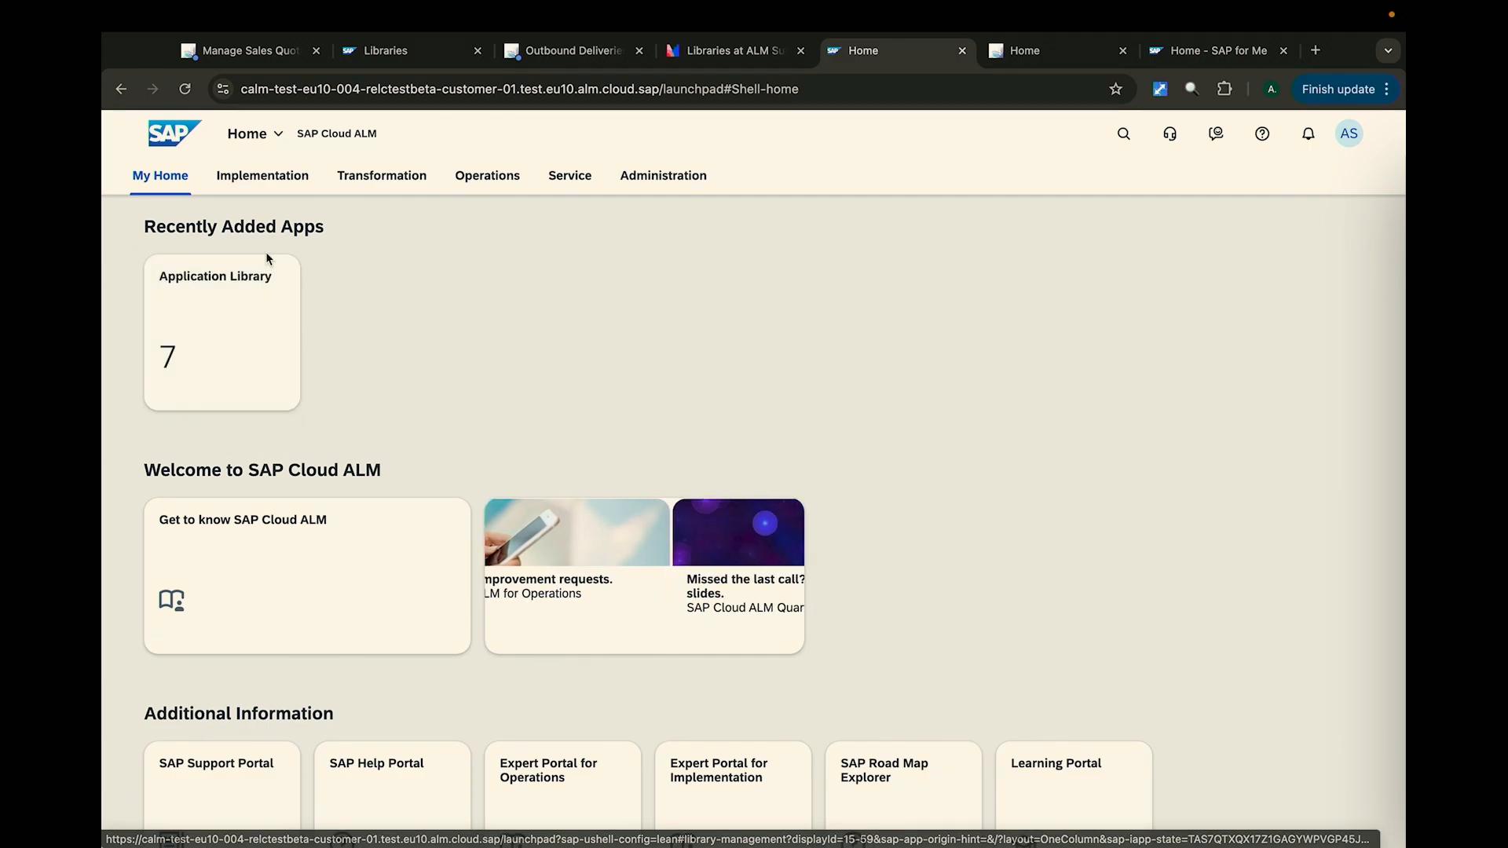
{"action": "left_click", "coordinate": [283, 183]}
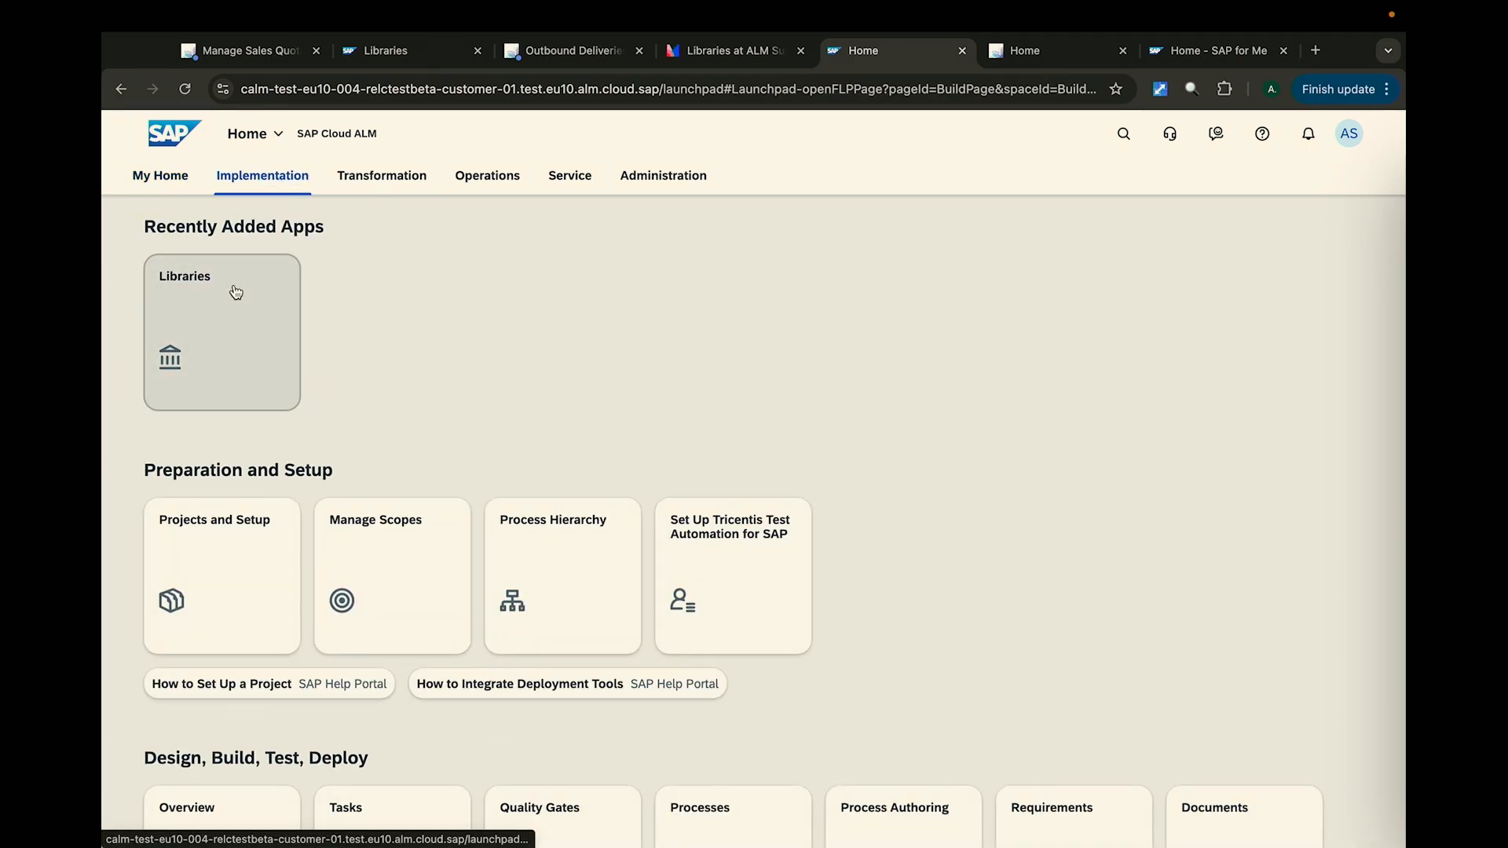
{"action": "left_click", "coordinate": [233, 285]}
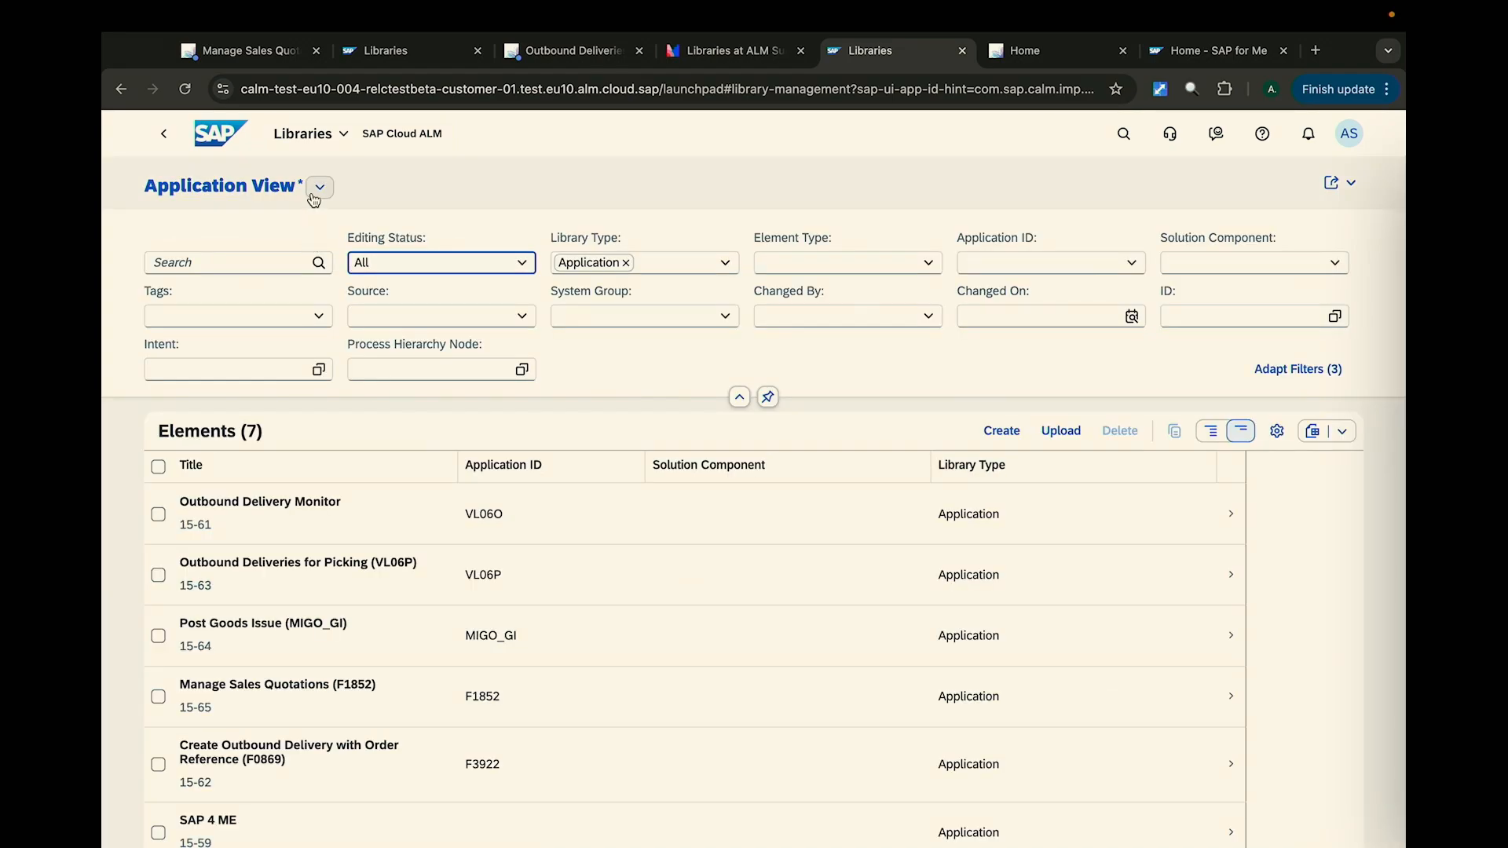
{"action": "left_click", "coordinate": [319, 187]}
{"action": "left_click", "coordinate": [267, 313]}
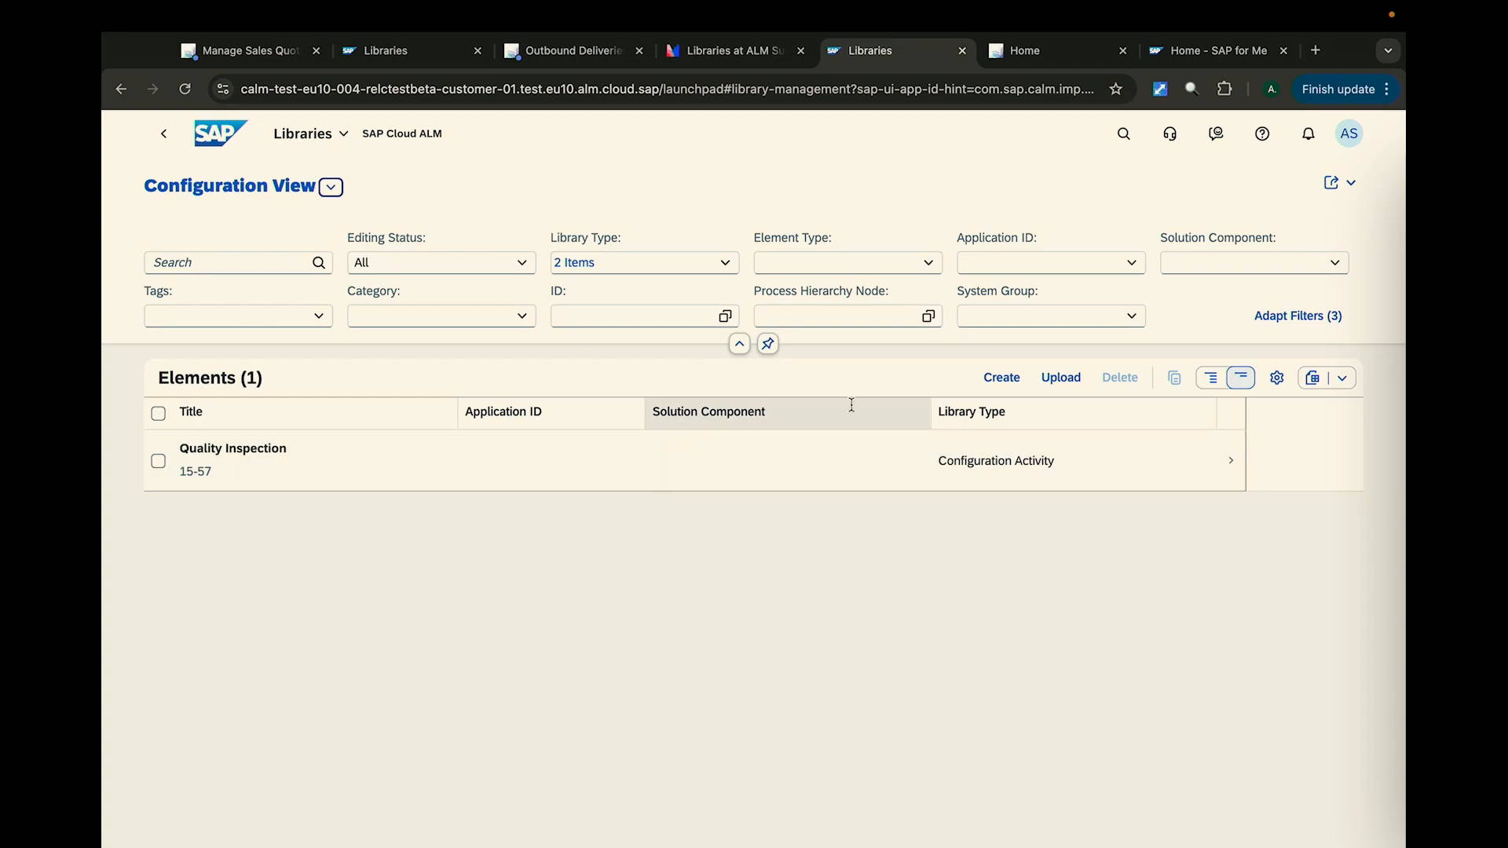
- Start a new library element with library type Configuration and the title Quality Inspection Role
{"action": "left_click", "coordinate": [1002, 380]}
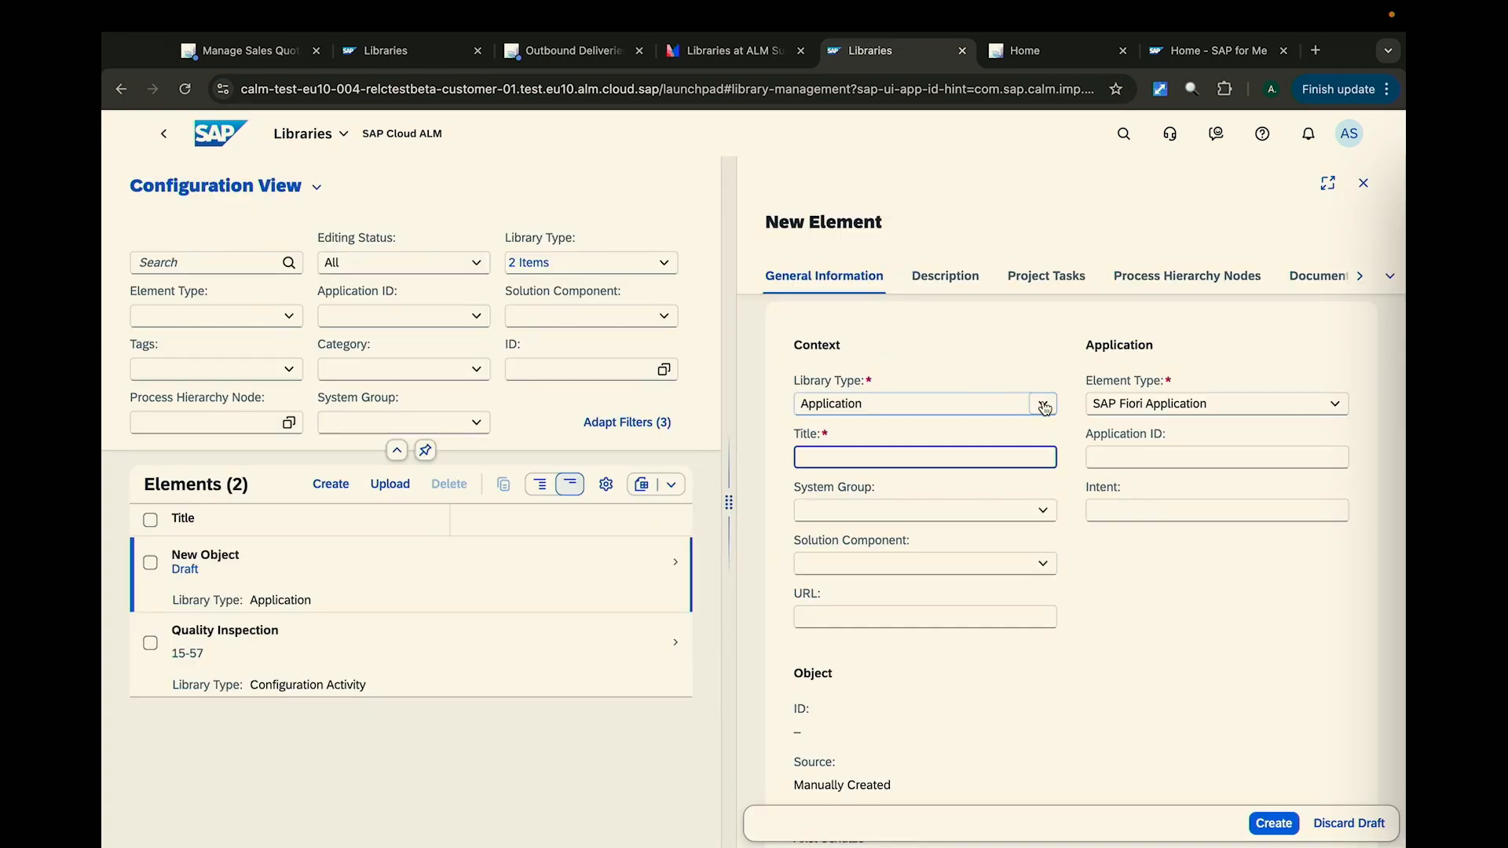
{"action": "left_click", "coordinate": [1017, 402]}
{"action": "left_click", "coordinate": [957, 470]}
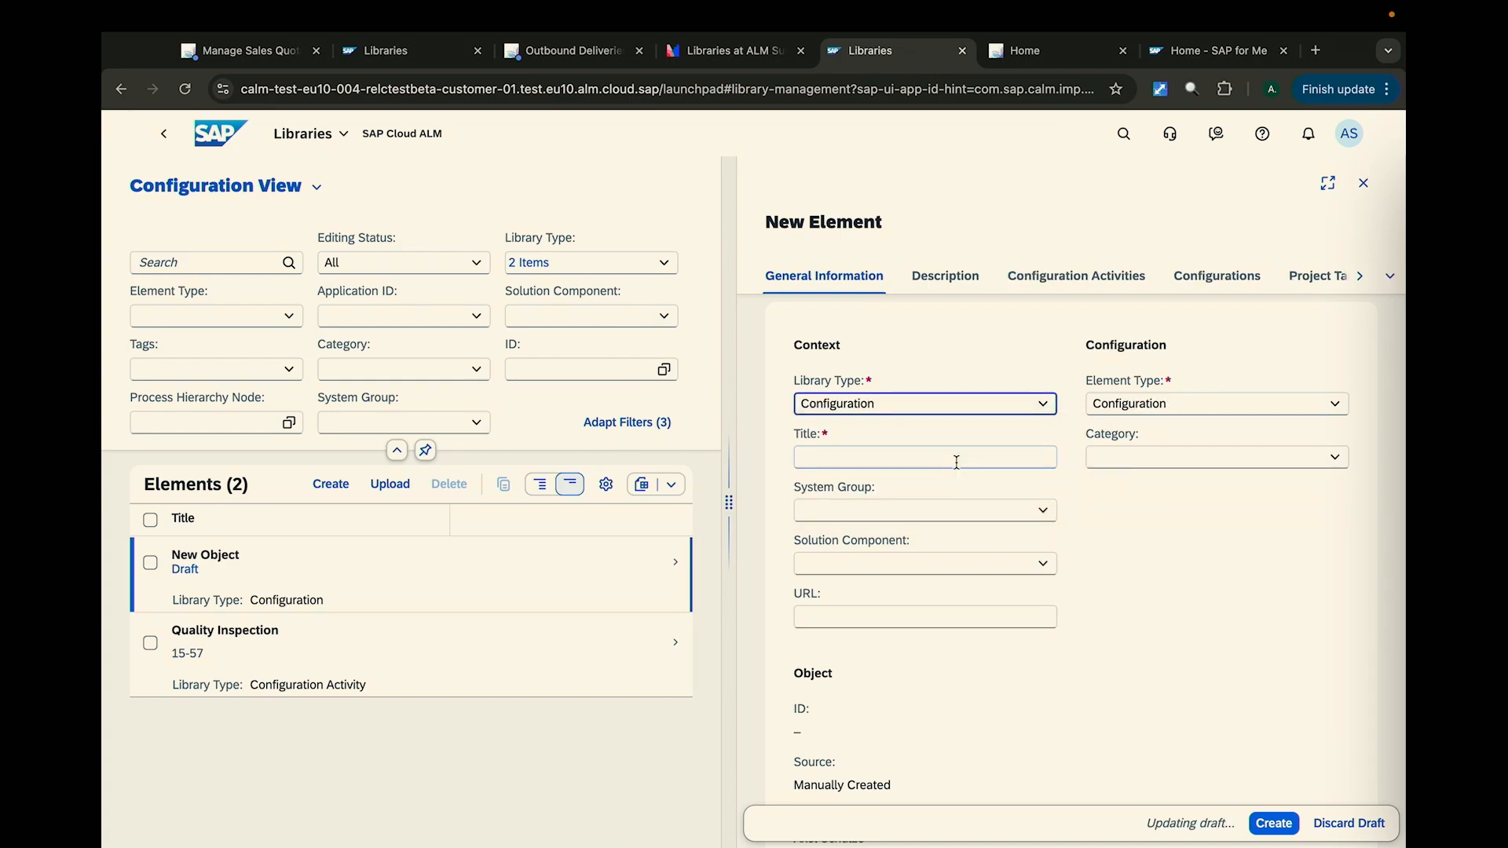
{"action": "left_click", "coordinate": [1334, 404]}
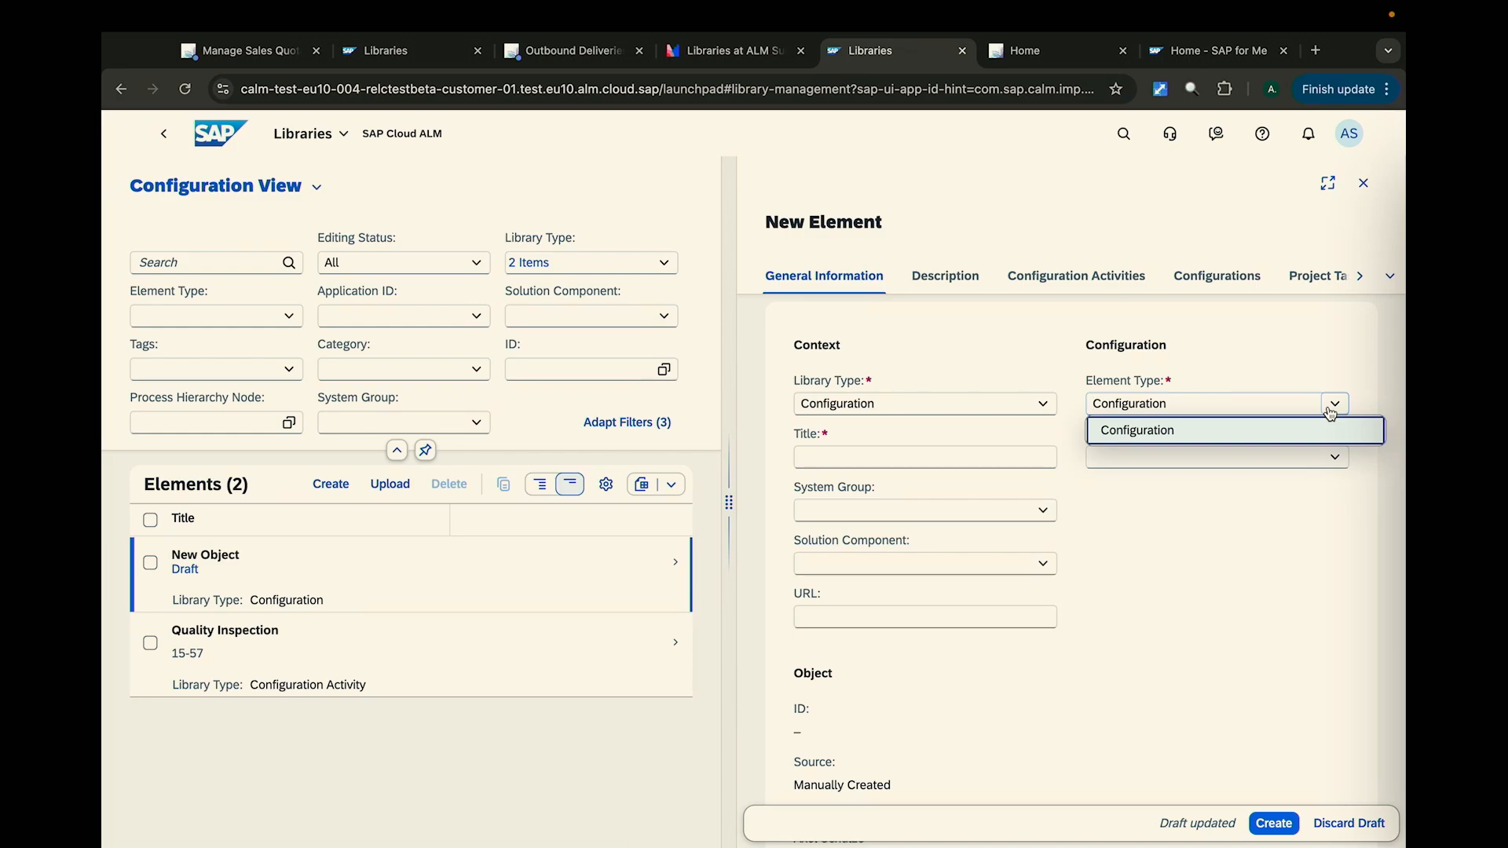
{"action": "left_click", "coordinate": [981, 458]}
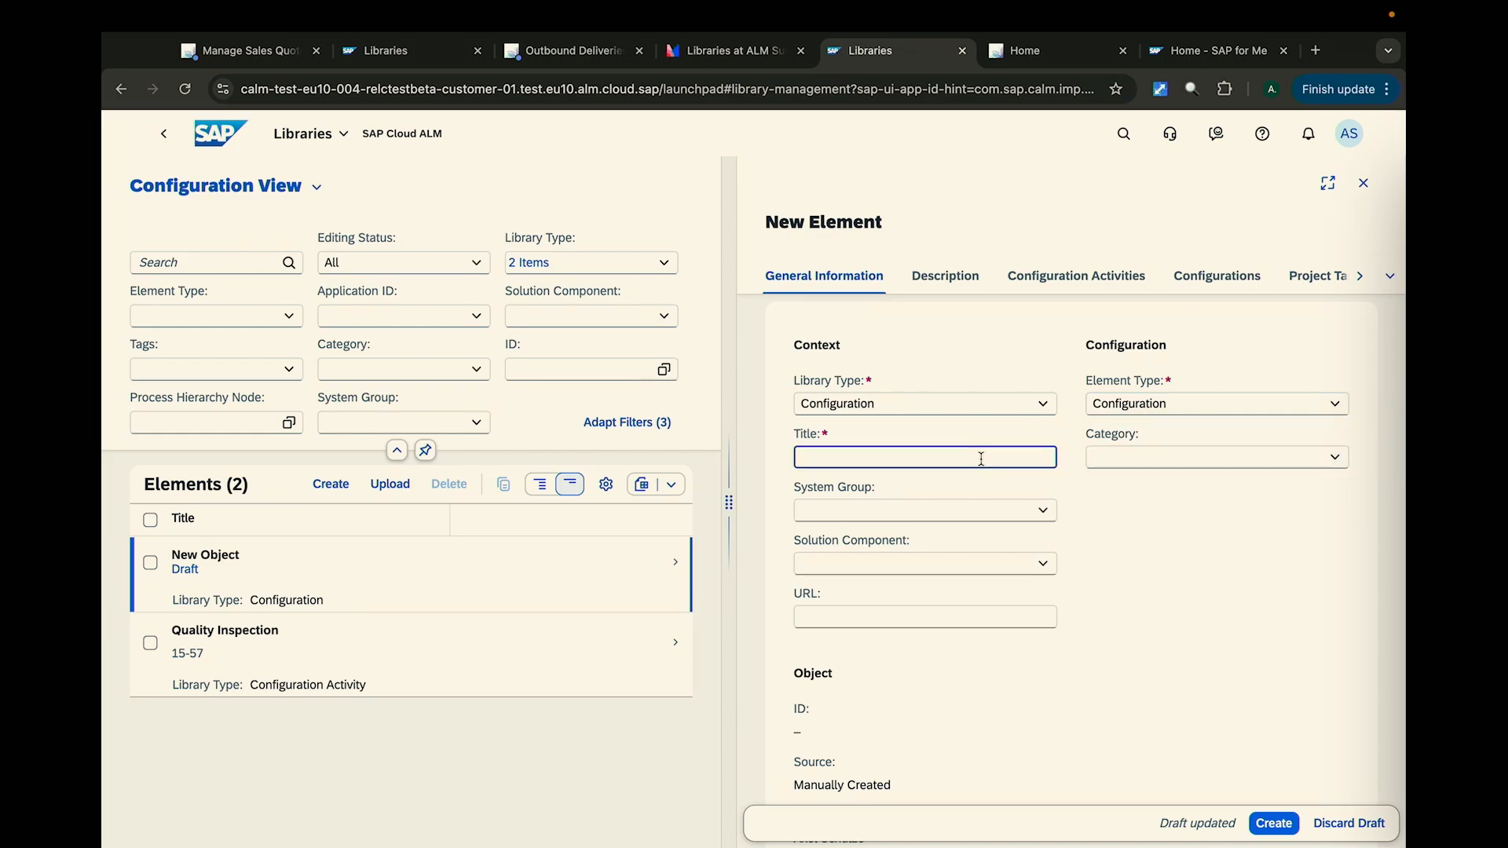
{"action": "type", "text": "Quality Inspection Role"}
- Set the new element's category to Authorization and its system group to MyDemoS4HANA, and create it
{"action": "left_click", "coordinate": [1332, 458]}
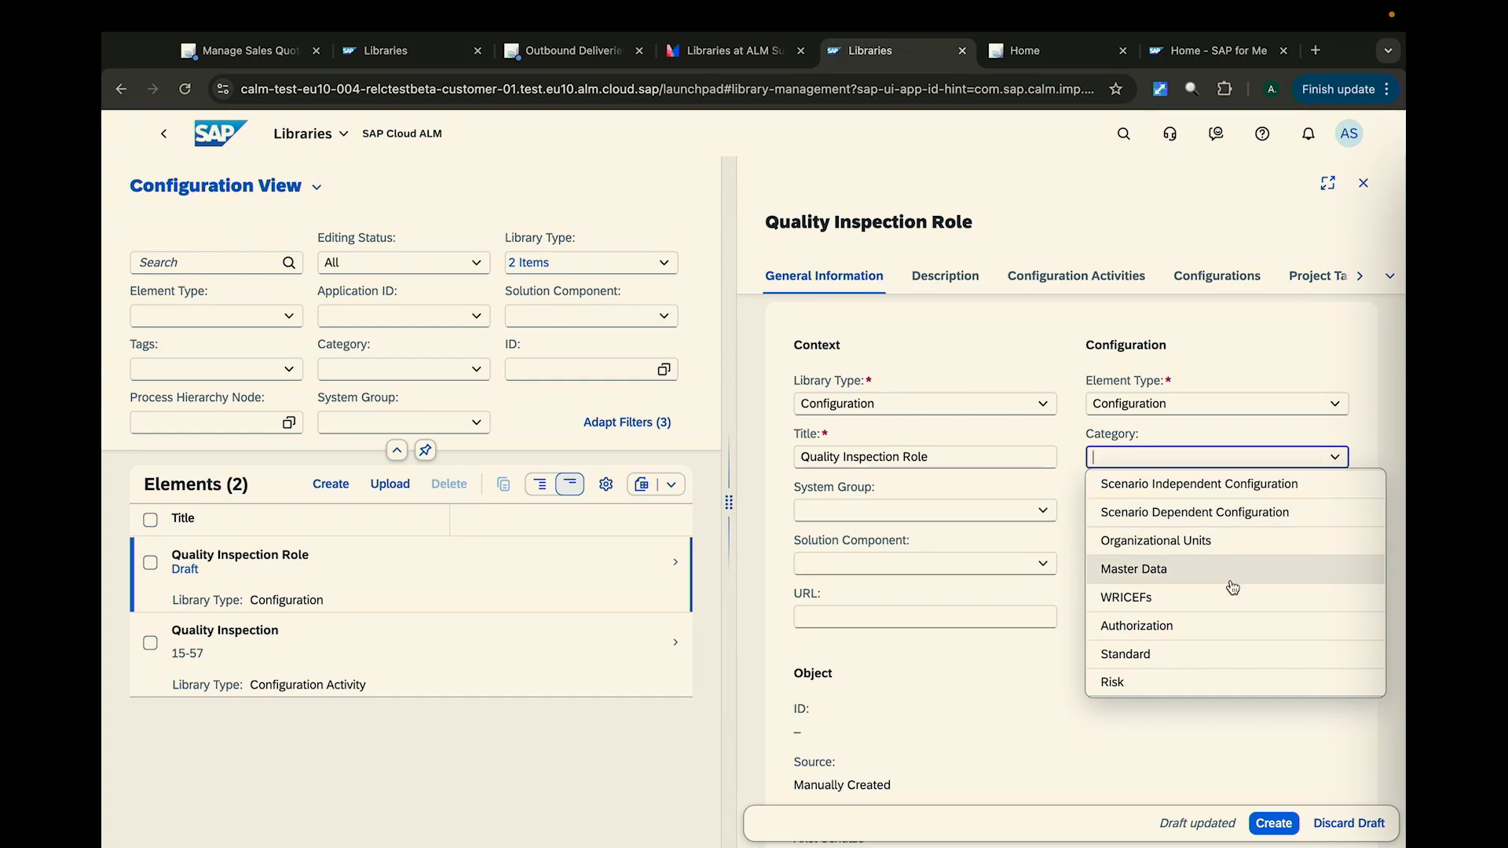
{"action": "left_click", "coordinate": [1221, 633]}
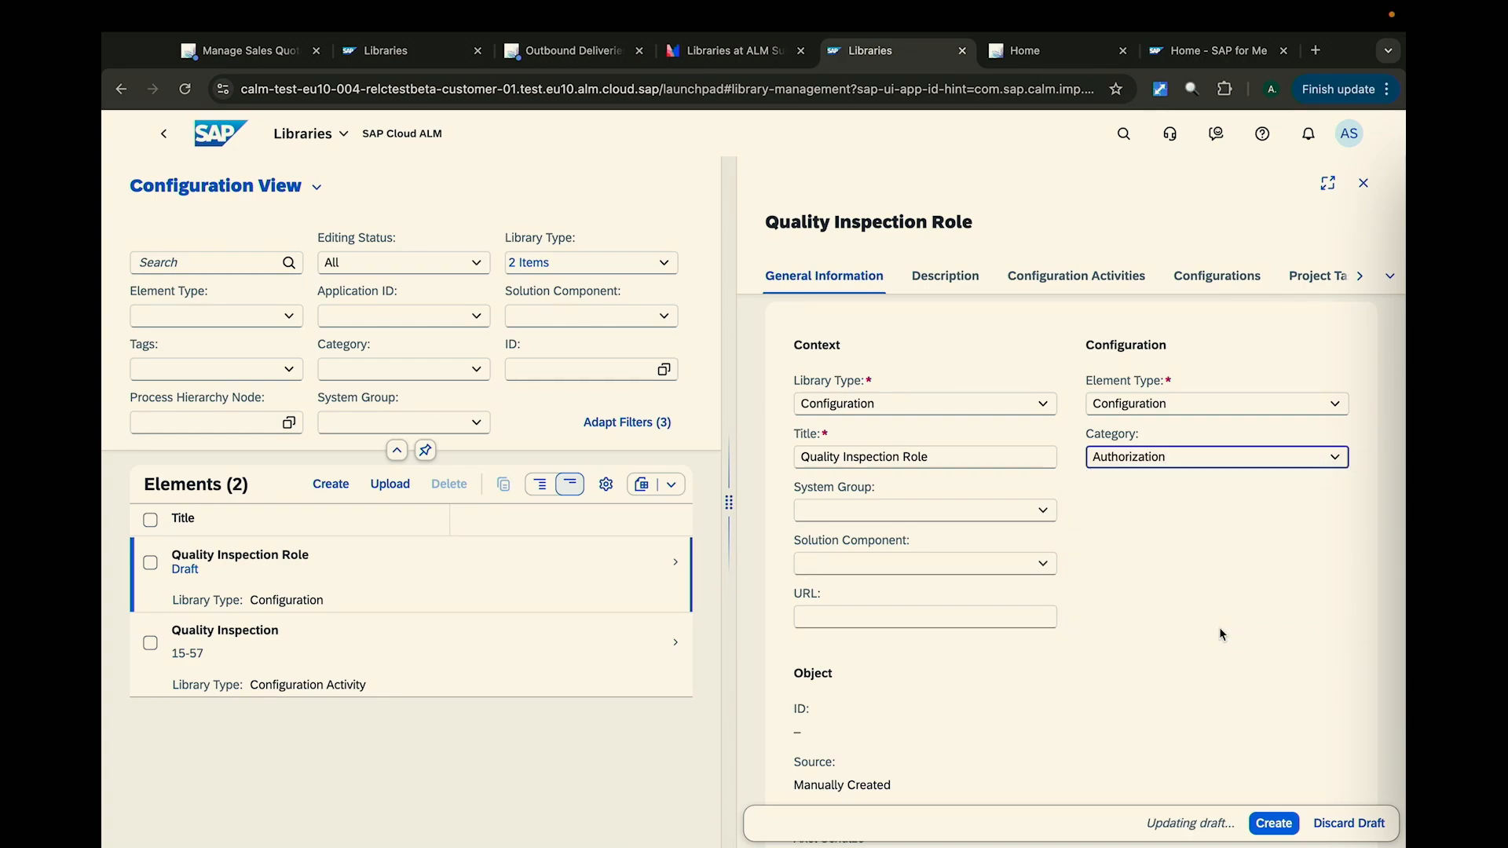
{"action": "left_click", "coordinate": [1128, 581]}
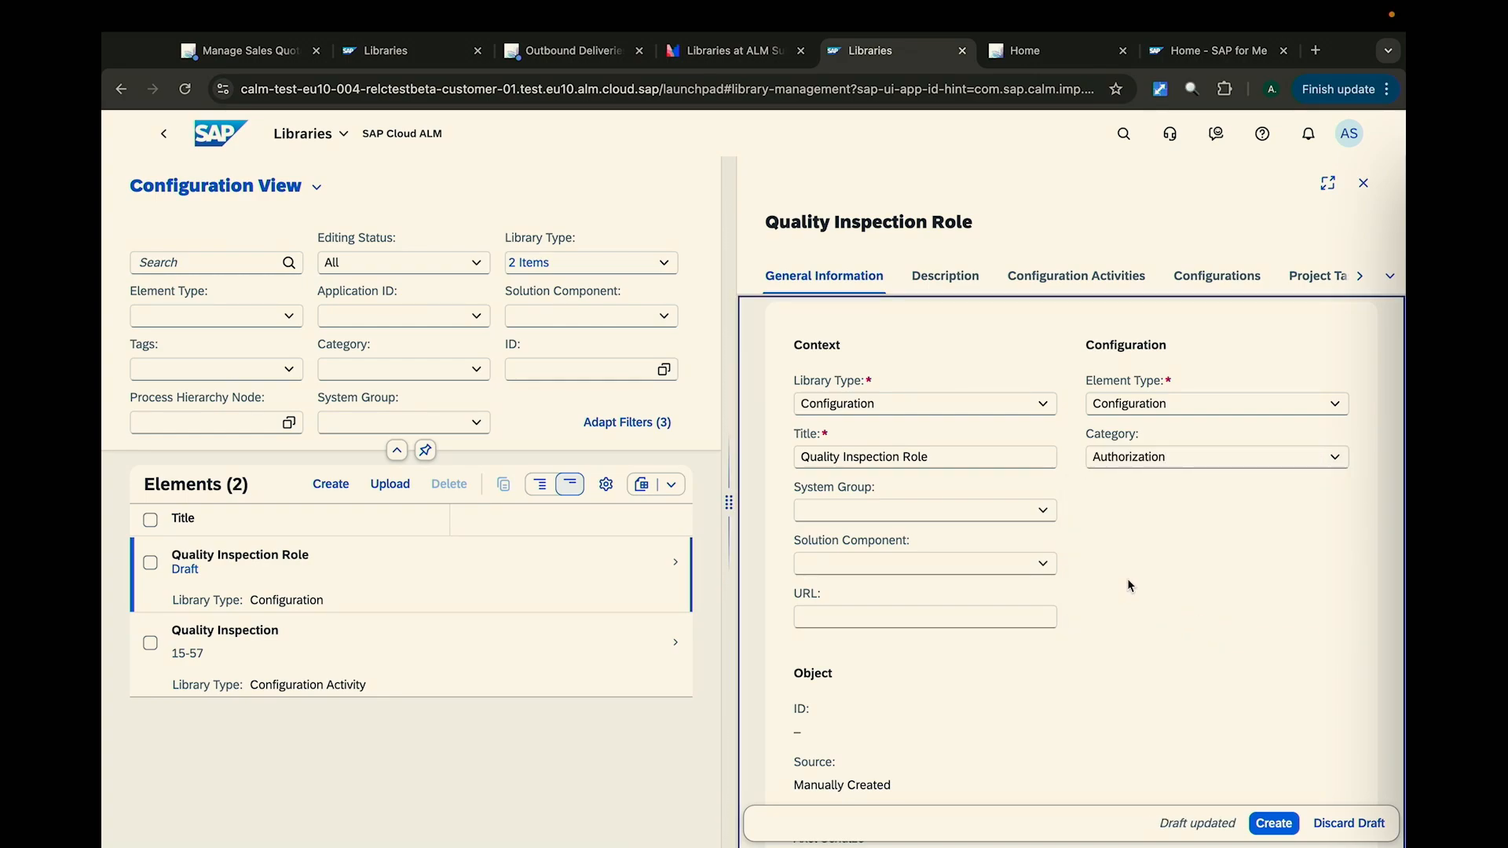
{"action": "left_click", "coordinate": [1049, 517]}
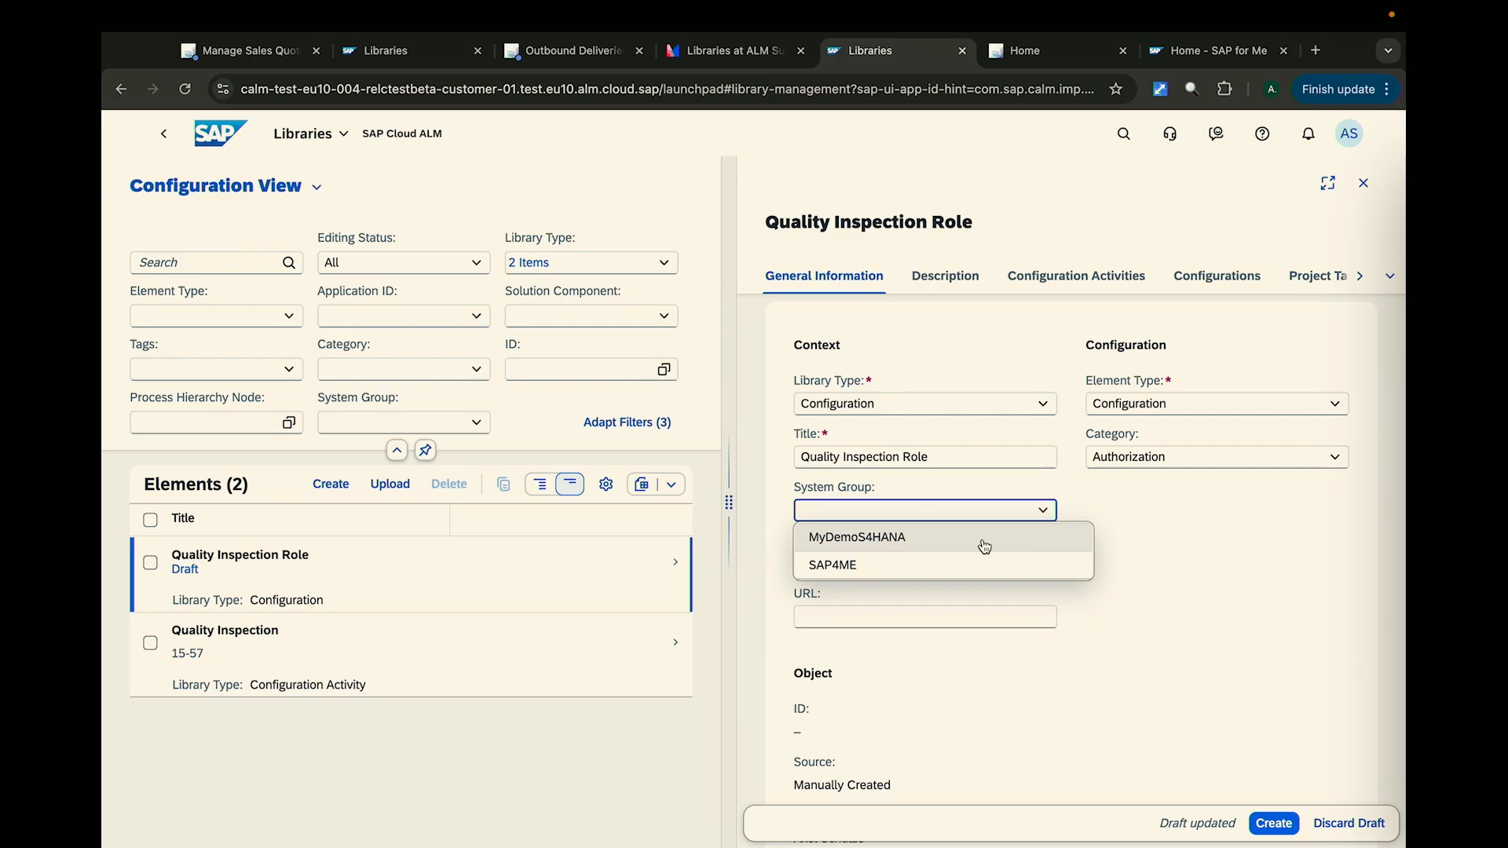
{"action": "left_click", "coordinate": [984, 542]}
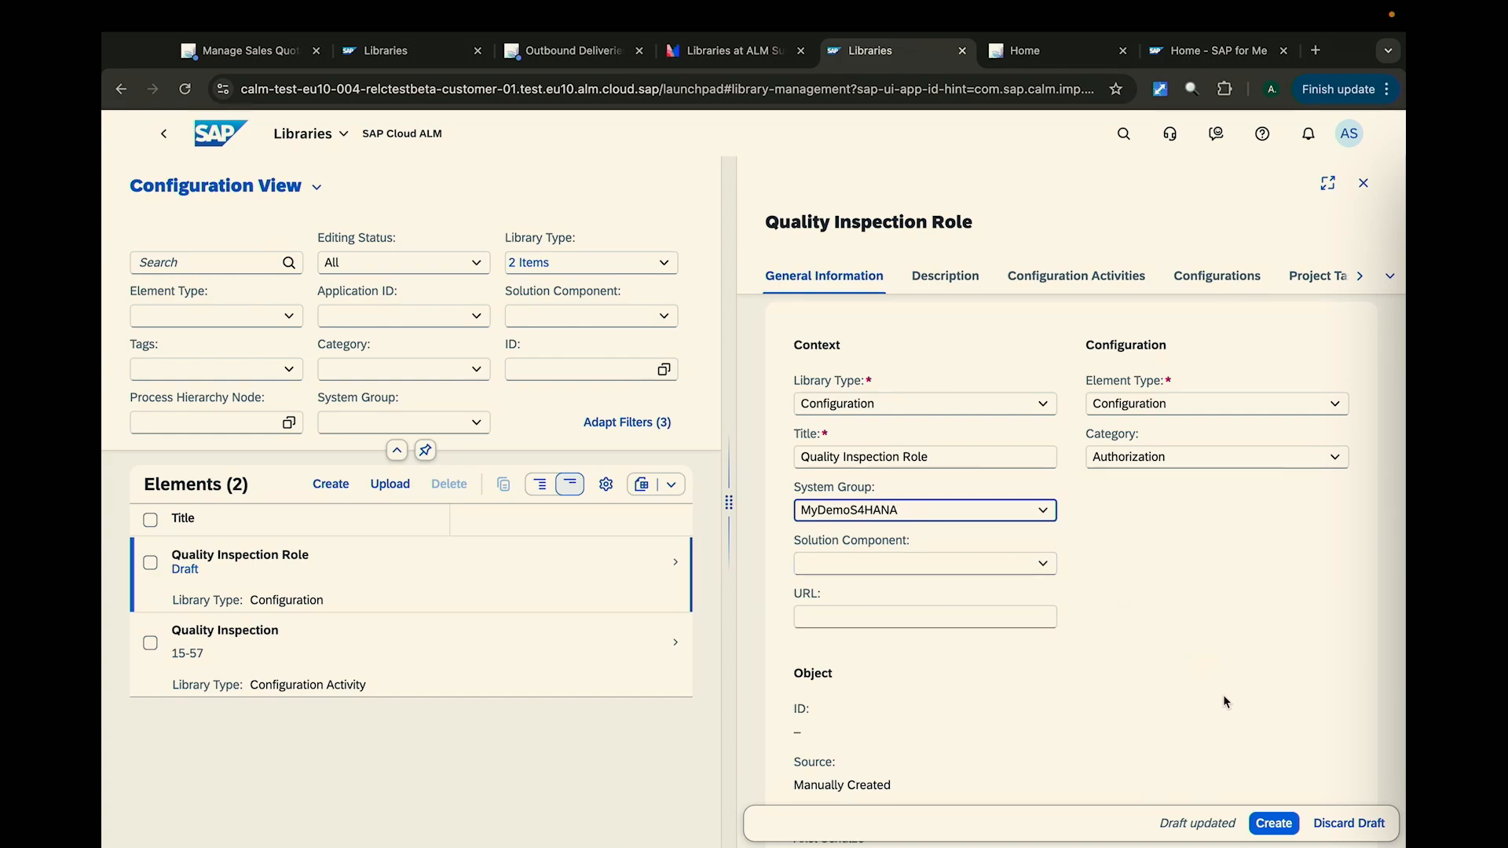
{"action": "left_click", "coordinate": [1274, 823]}
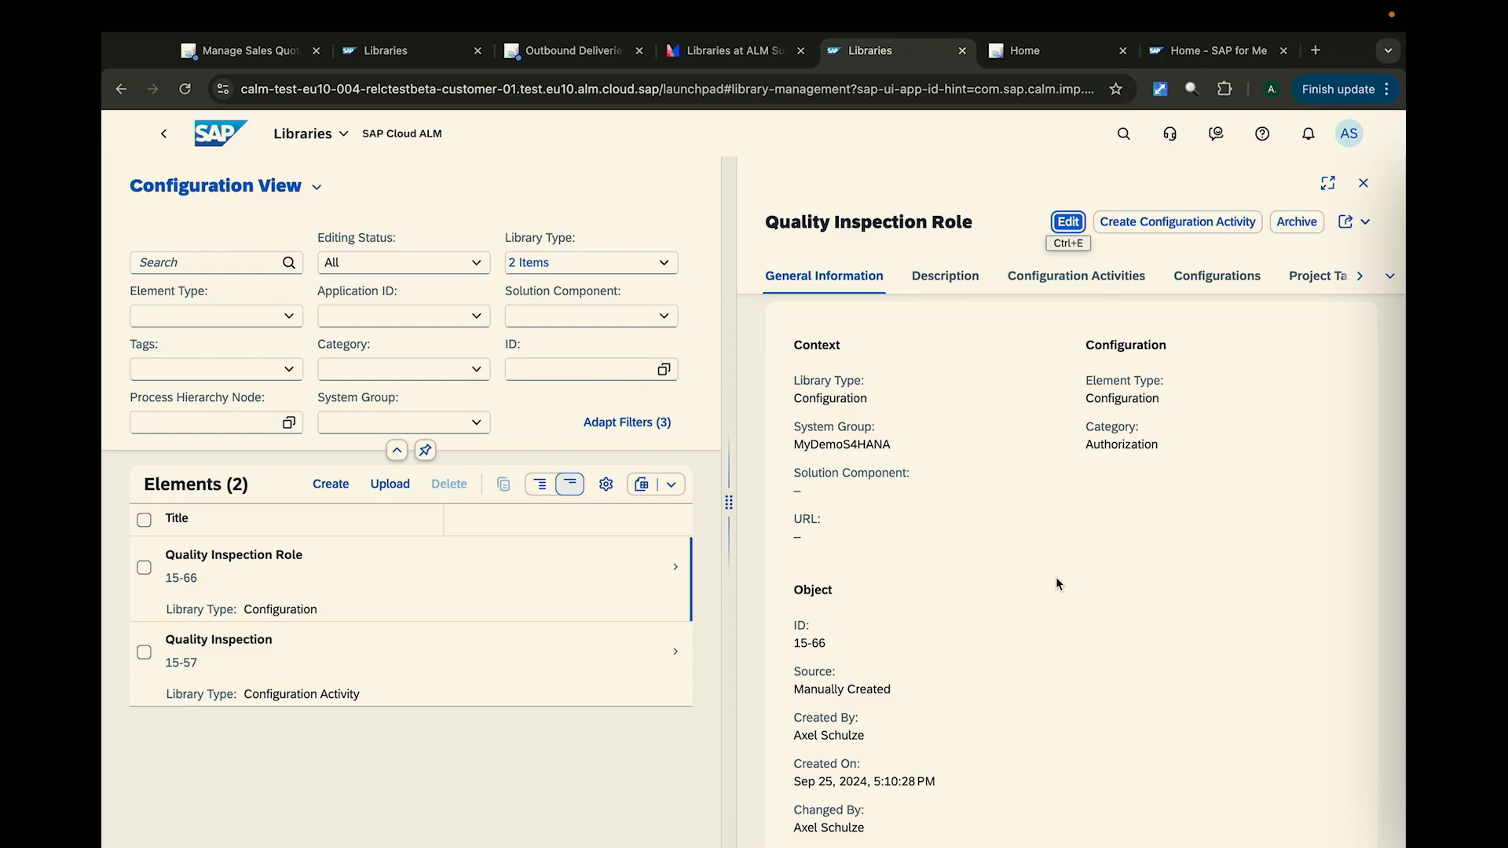
- Create a configuration activity for Quality Inspection Role with the title Quality Inspection and the object Z_INSPECTION
{"action": "left_click", "coordinate": [1222, 235]}
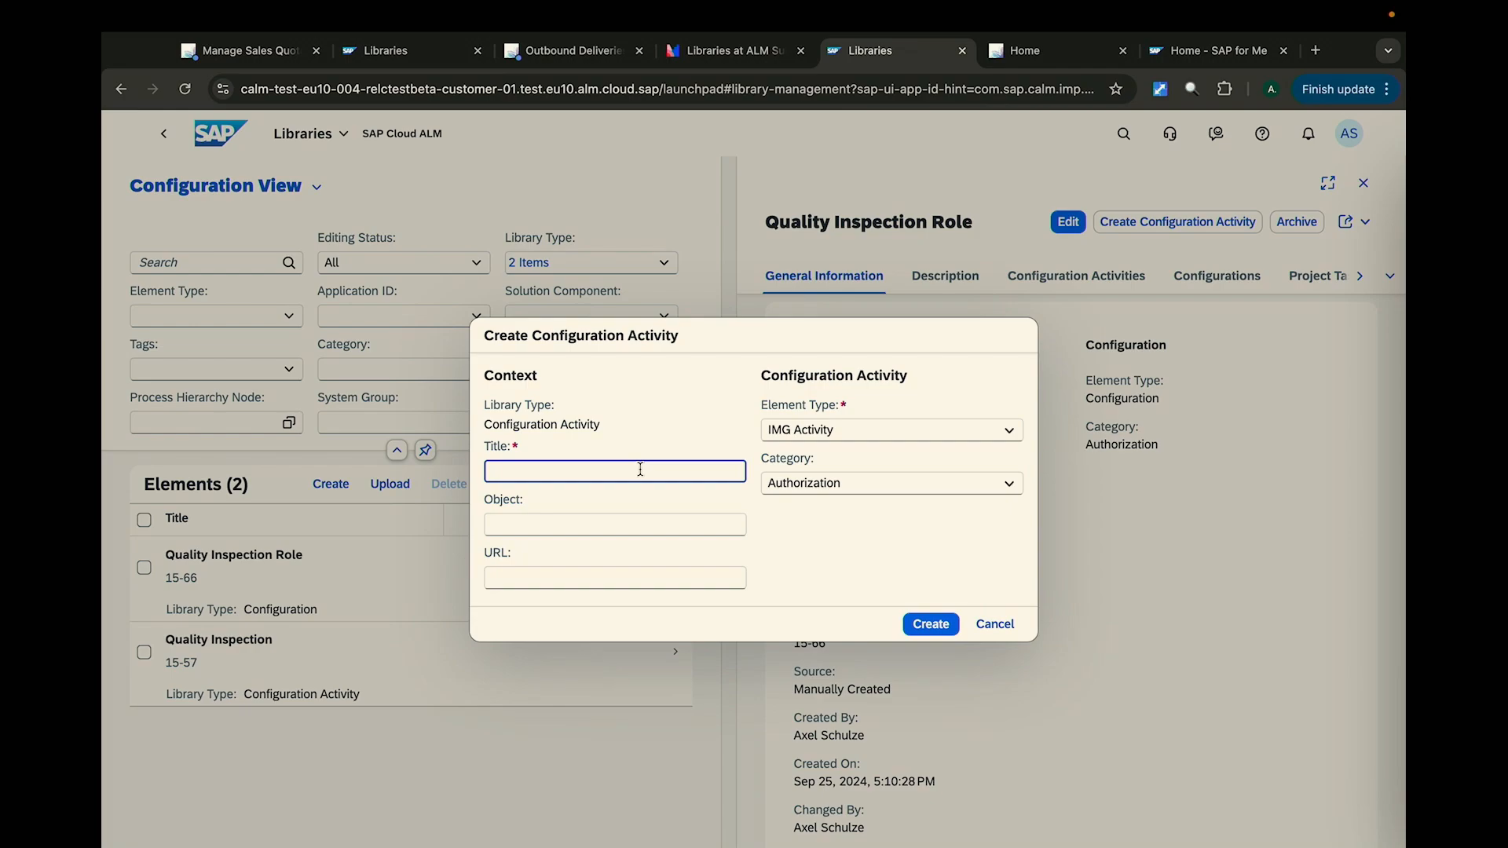
{"action": "type", "text": "Quatl"}
{"action": "key", "text": "BackSpace"}
{"action": "type", "text": "lity Inspection"}
{"action": "left_click", "coordinate": [630, 522]}
{"action": "type", "text": "Z_"}
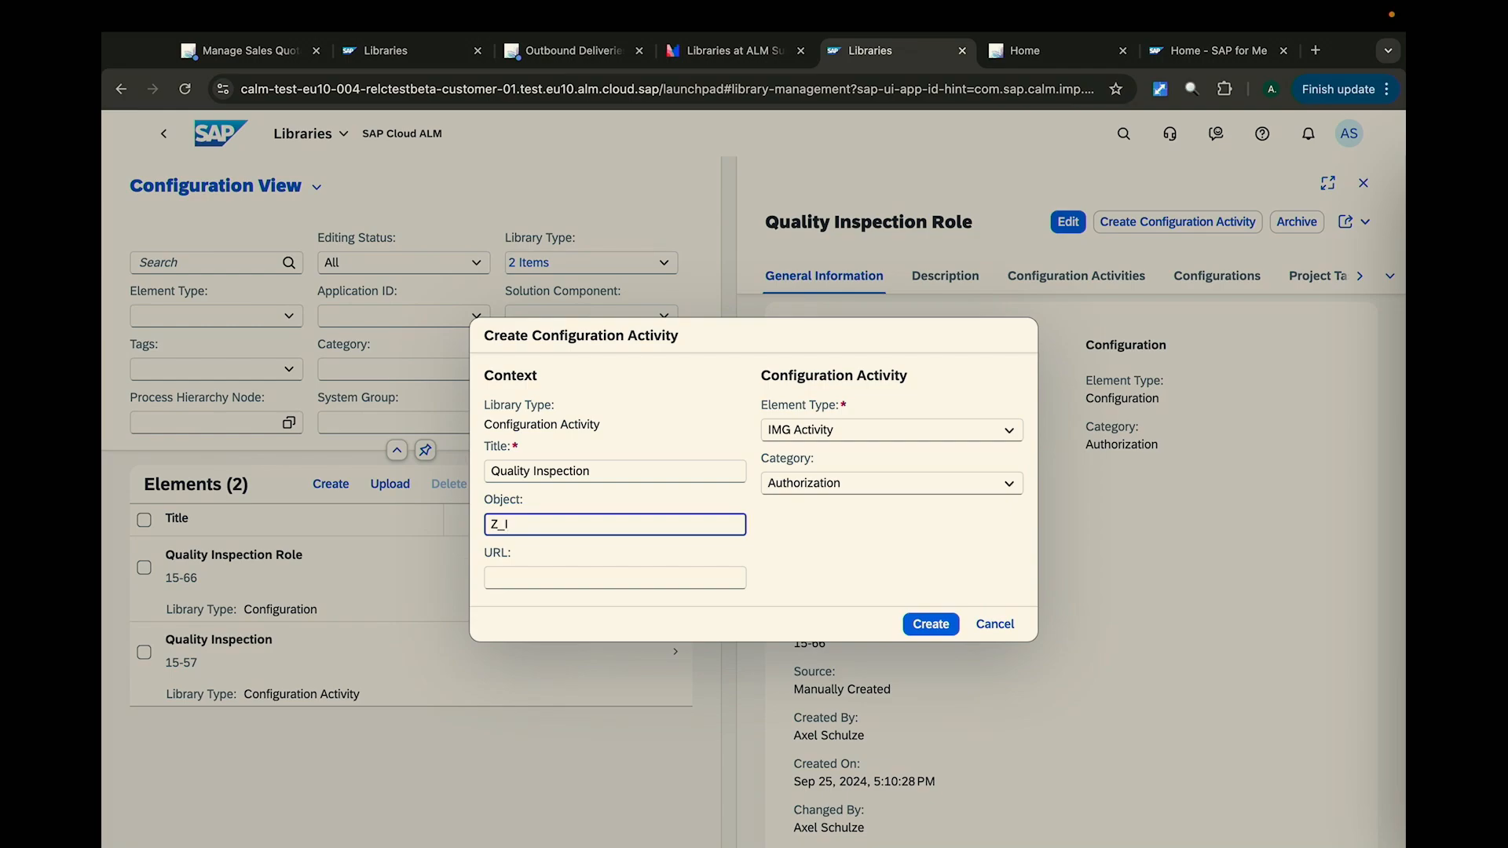
{"action": "type", "text": "INSPECTIPO"}
{"action": "key", "text": "BackSpace"}
{"action": "key", "text": "BackSpace"}
{"action": "type", "text": "ON"}
{"action": "left_click", "coordinate": [927, 622]}
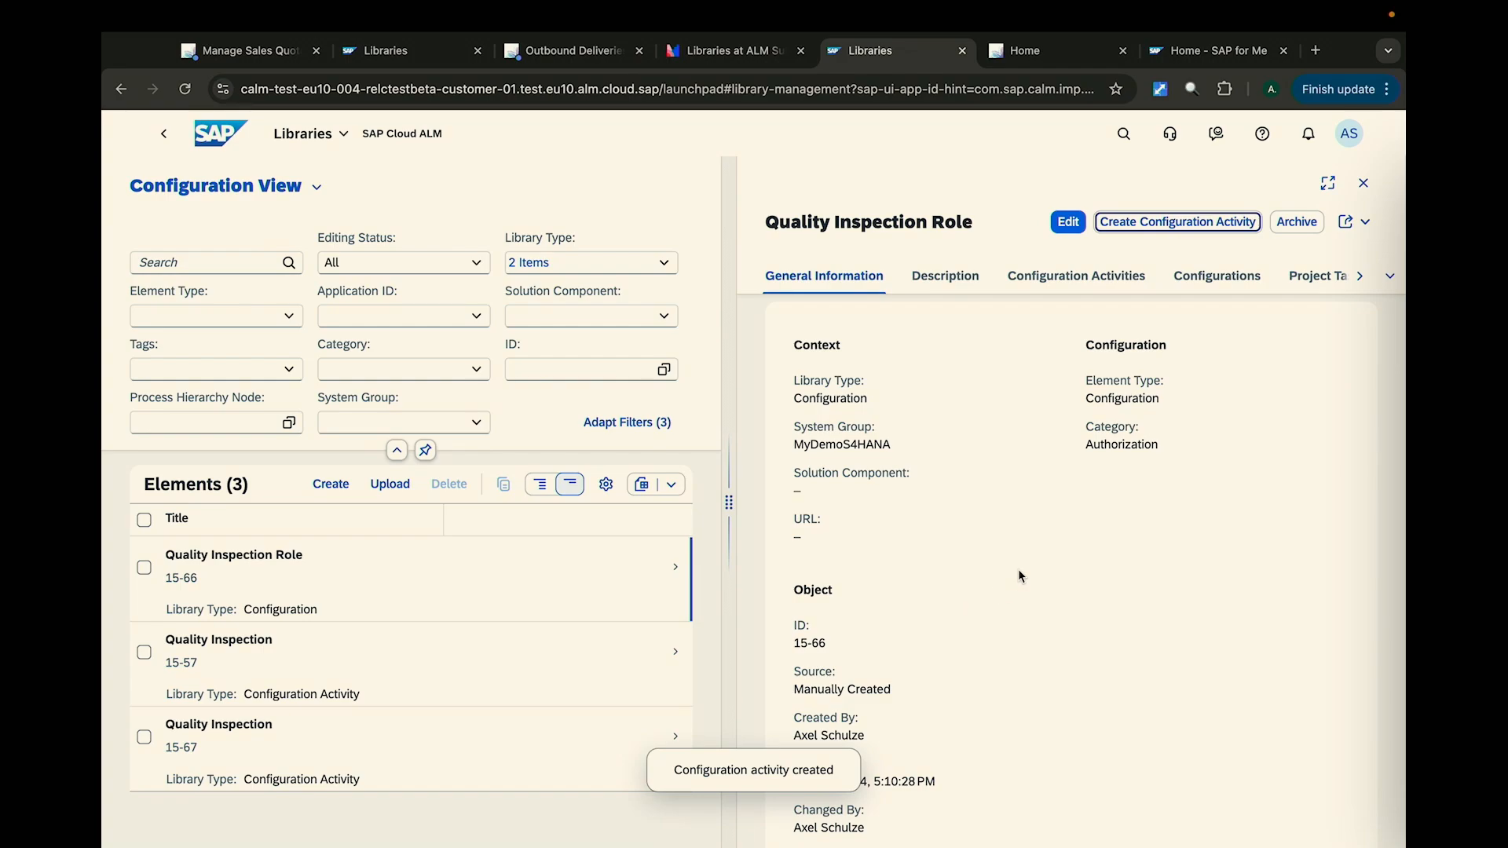
- Examine the details of Quality Inspection Role, especially its assigned configuration activities and the remaining assignment sections
{"action": "scroll", "coordinate": [1019, 575], "scroll_direction": "down", "scroll_amount": 1}
{"action": "scroll", "coordinate": [1019, 571], "scroll_direction": "down", "scroll_amount": 1}
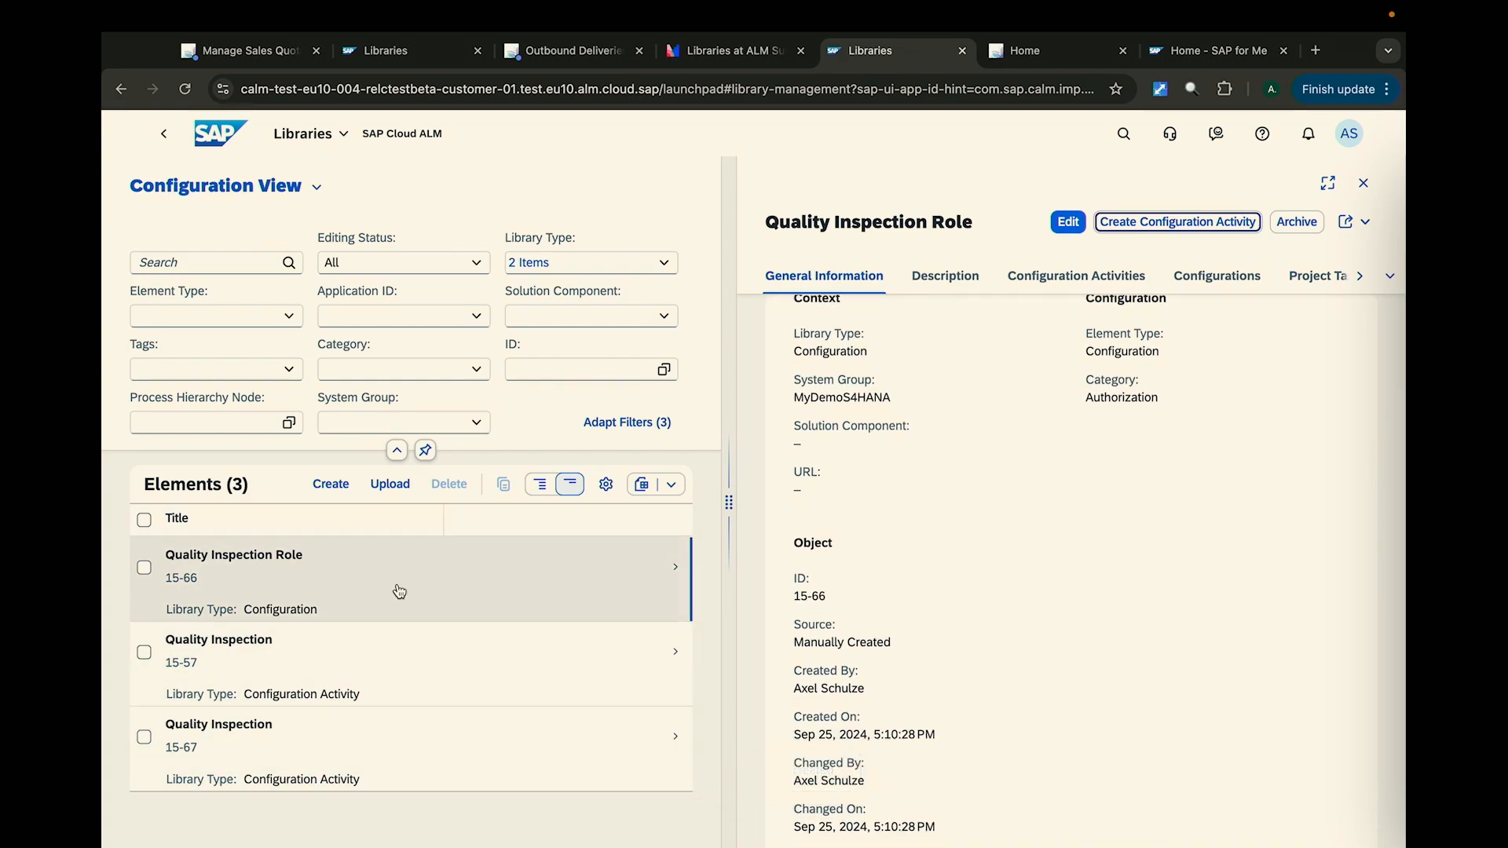
{"action": "scroll", "coordinate": [985, 611], "scroll_direction": "down", "scroll_amount": 5}
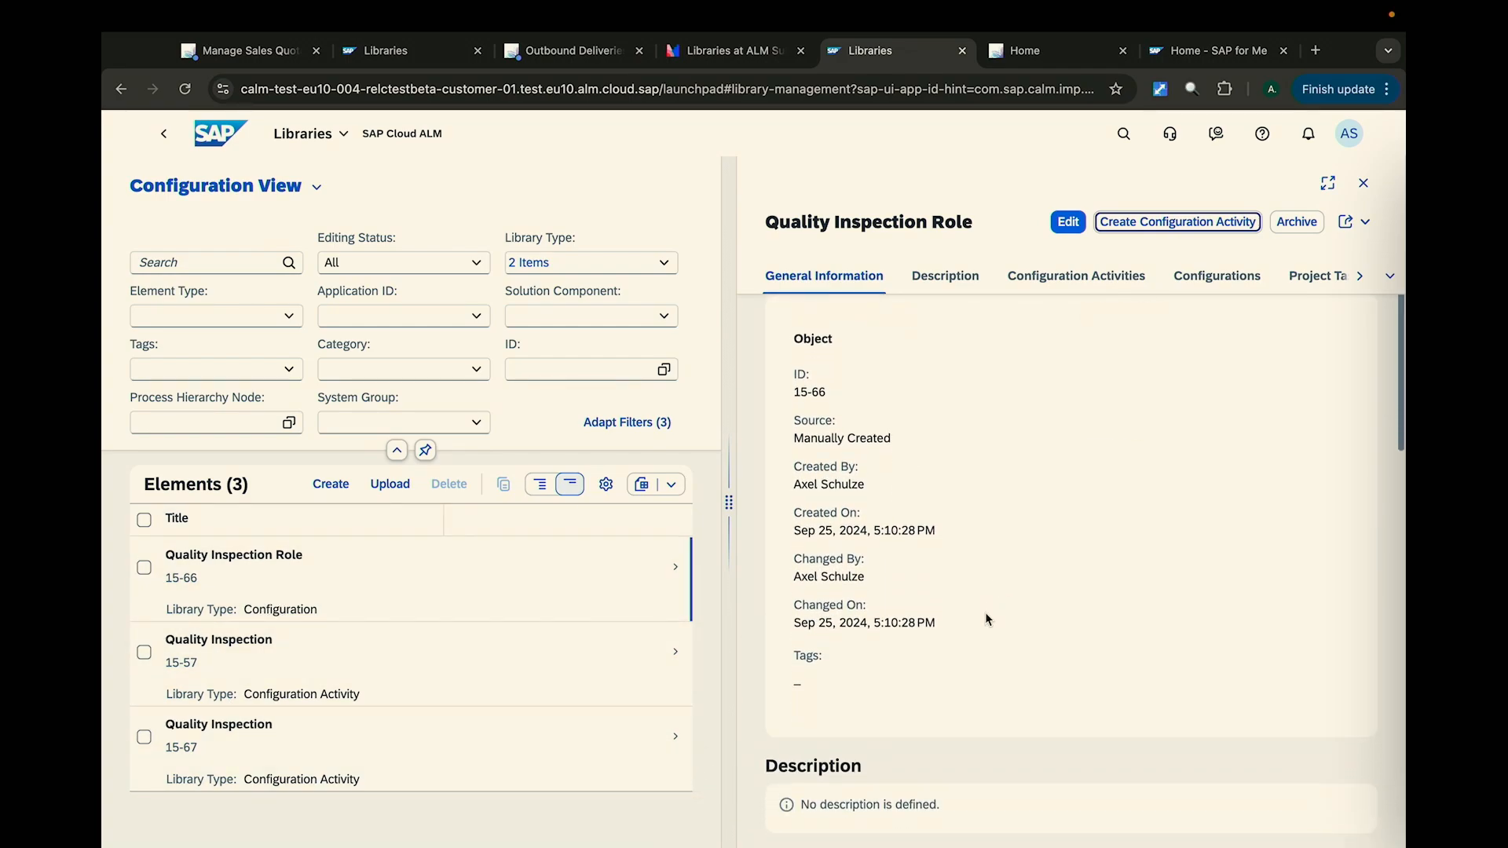
{"action": "scroll", "coordinate": [985, 611], "scroll_direction": "down", "scroll_amount": 2}
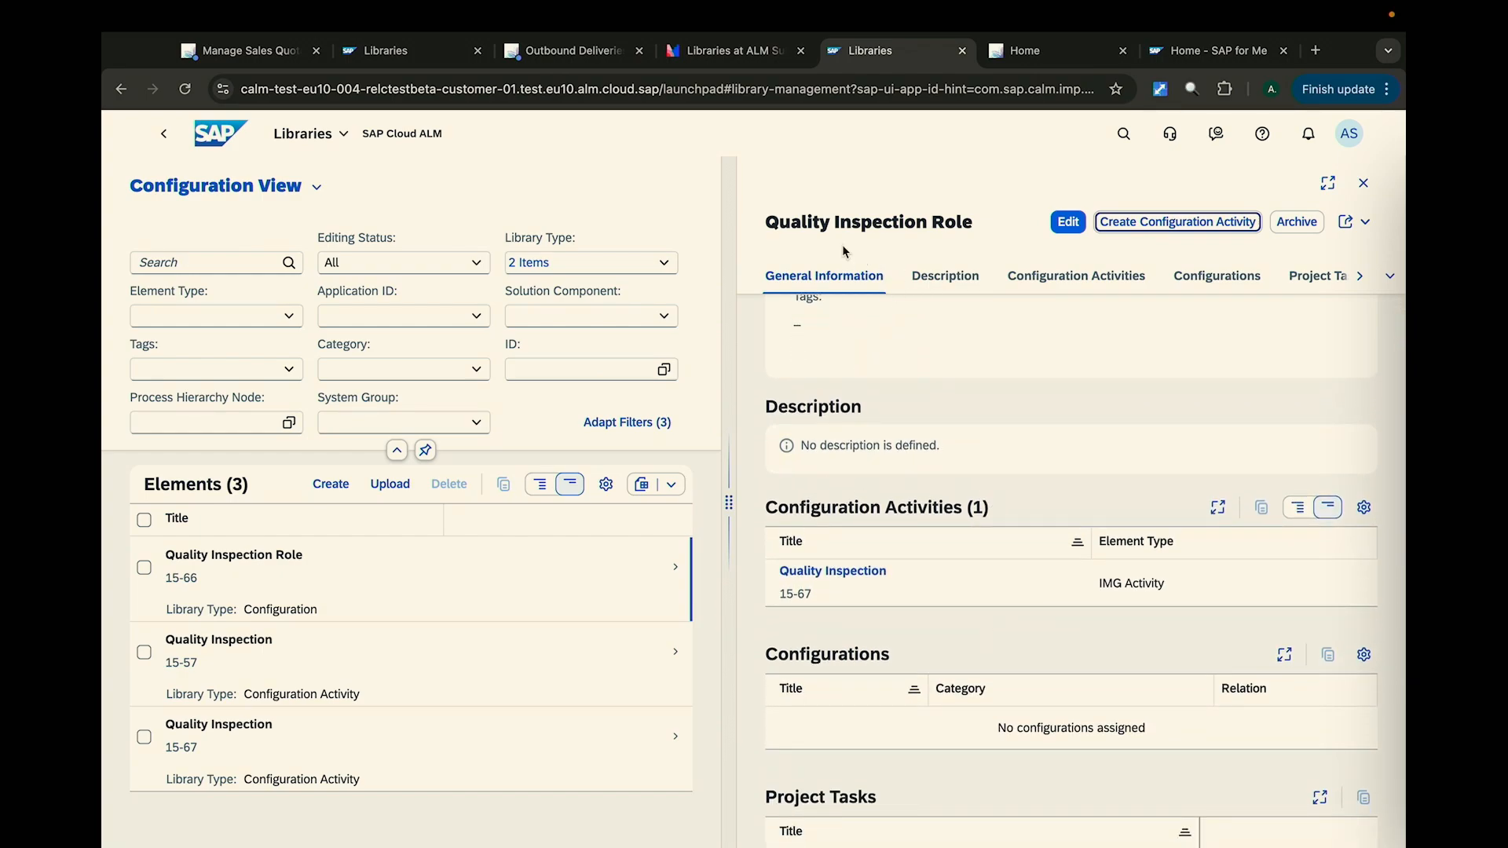
{"action": "left_click_drag", "start_coordinate": [768, 223], "coordinate": [982, 240]}
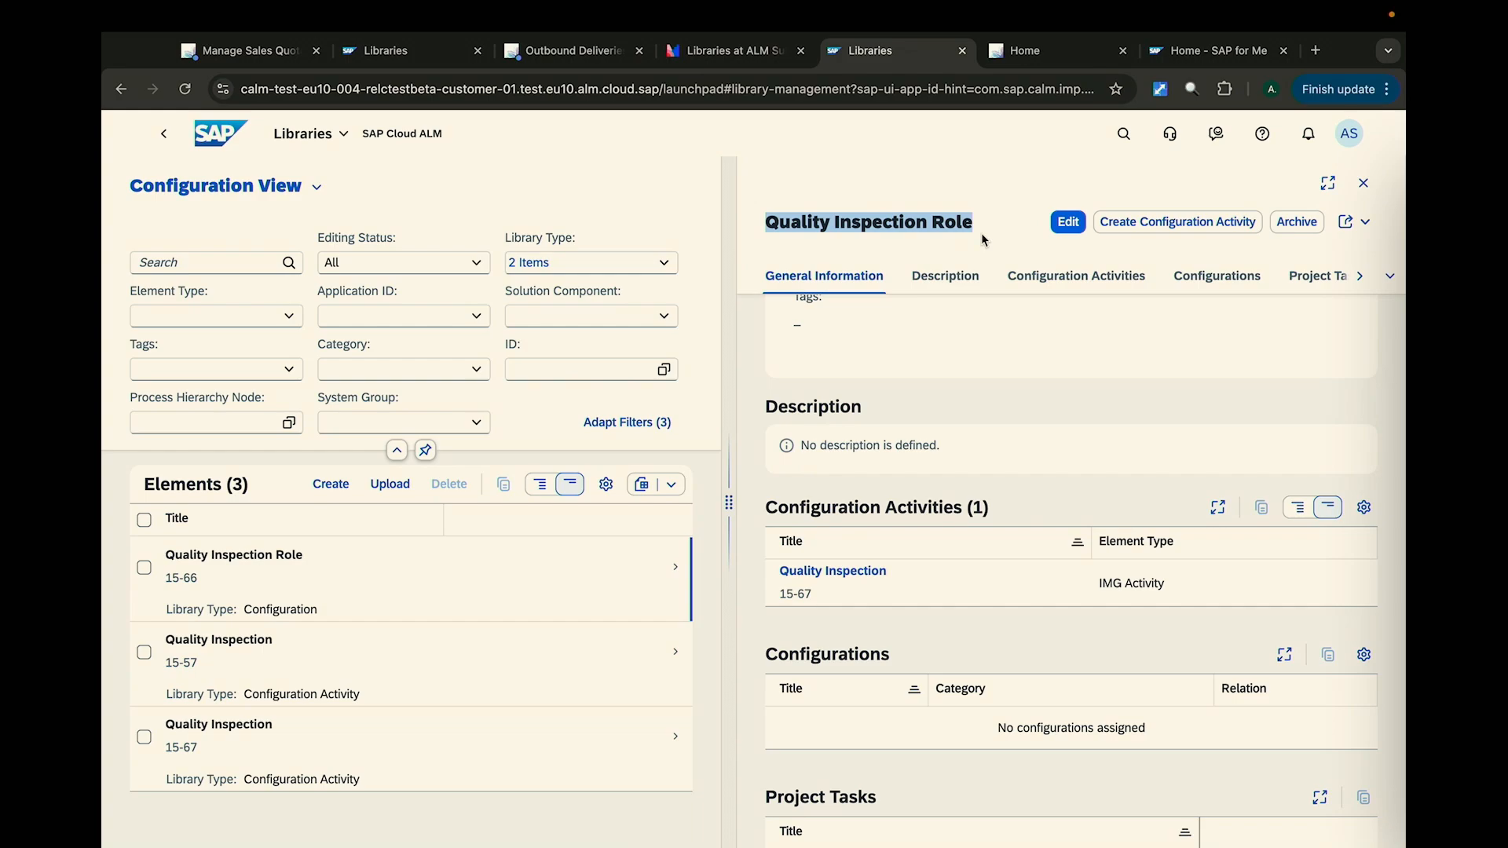
{"action": "left_click_drag", "start_coordinate": [766, 507], "coordinate": [975, 500]}
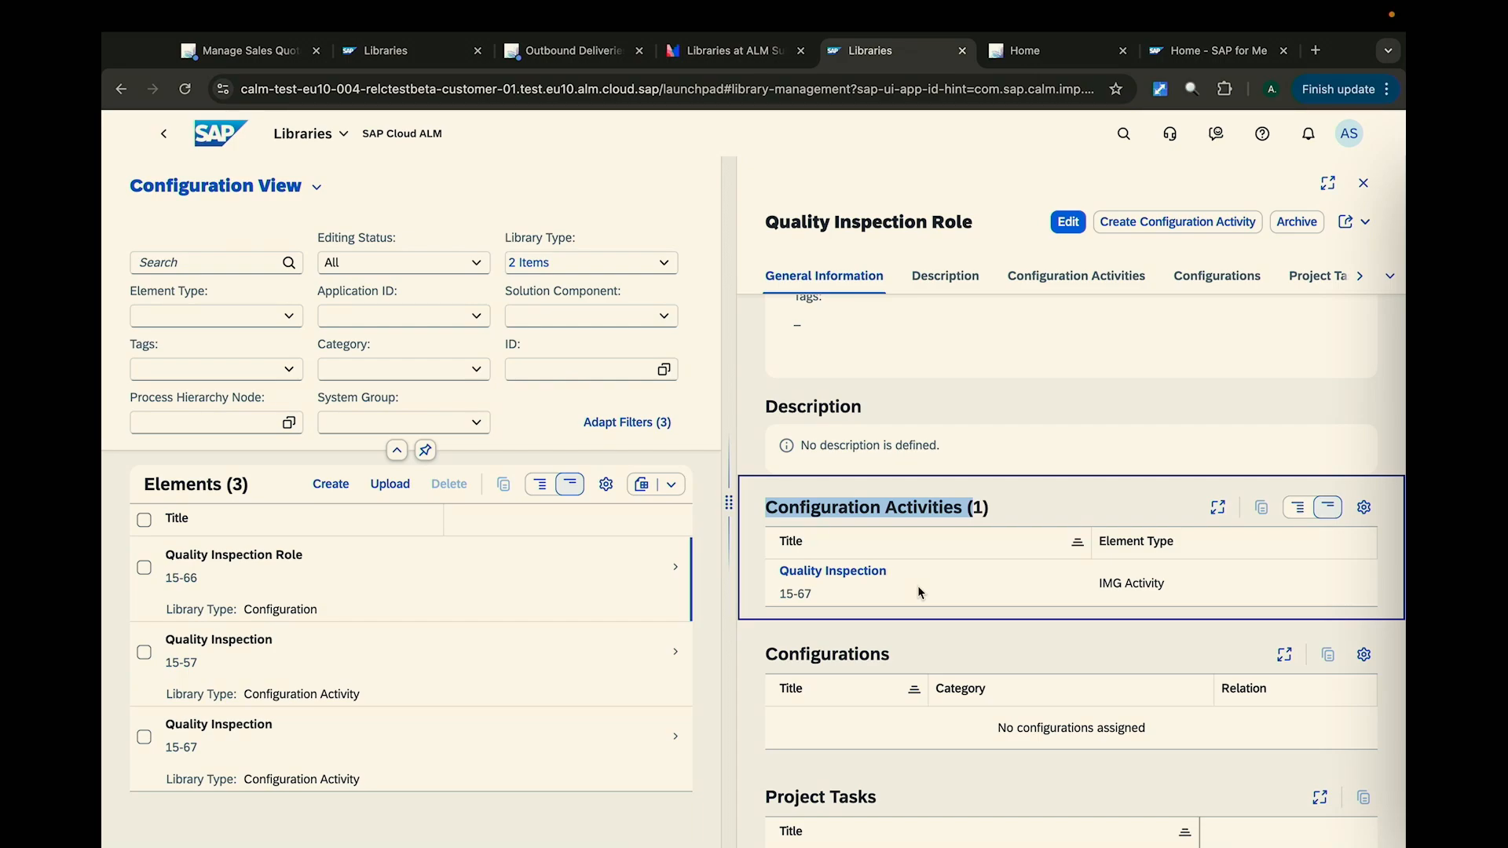
{"action": "scroll", "coordinate": [917, 586], "scroll_direction": "down", "scroll_amount": 1}
{"action": "scroll", "coordinate": [917, 577], "scroll_direction": "up", "scroll_amount": 5}
{"action": "scroll", "coordinate": [922, 585], "scroll_direction": "down", "scroll_amount": 10}
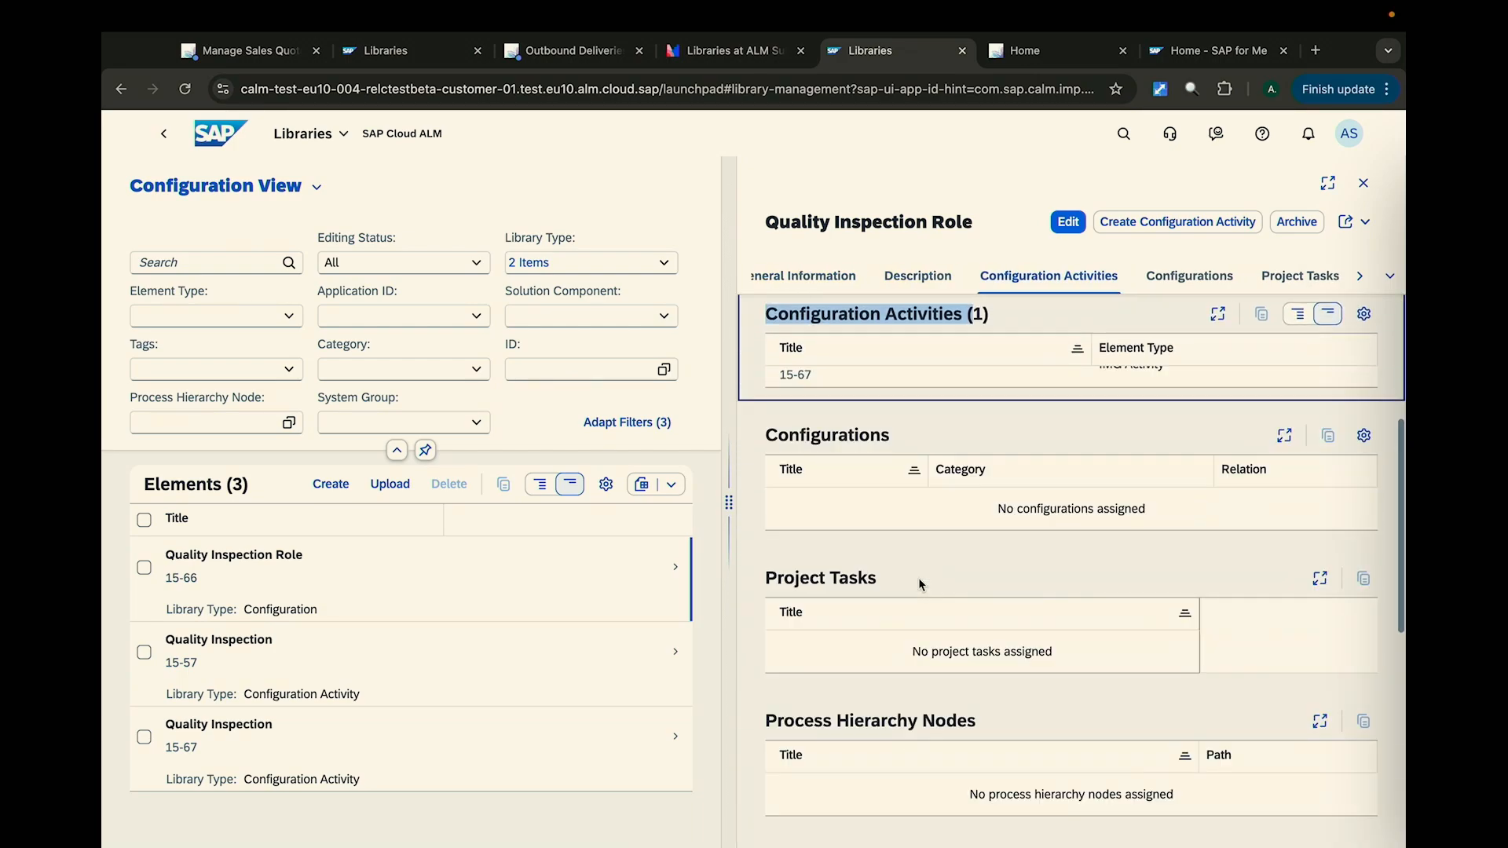
- Edit Quality Inspection Role and assign the process hierarchy node QM (14-946) to it
{"action": "left_click", "coordinate": [1084, 218]}
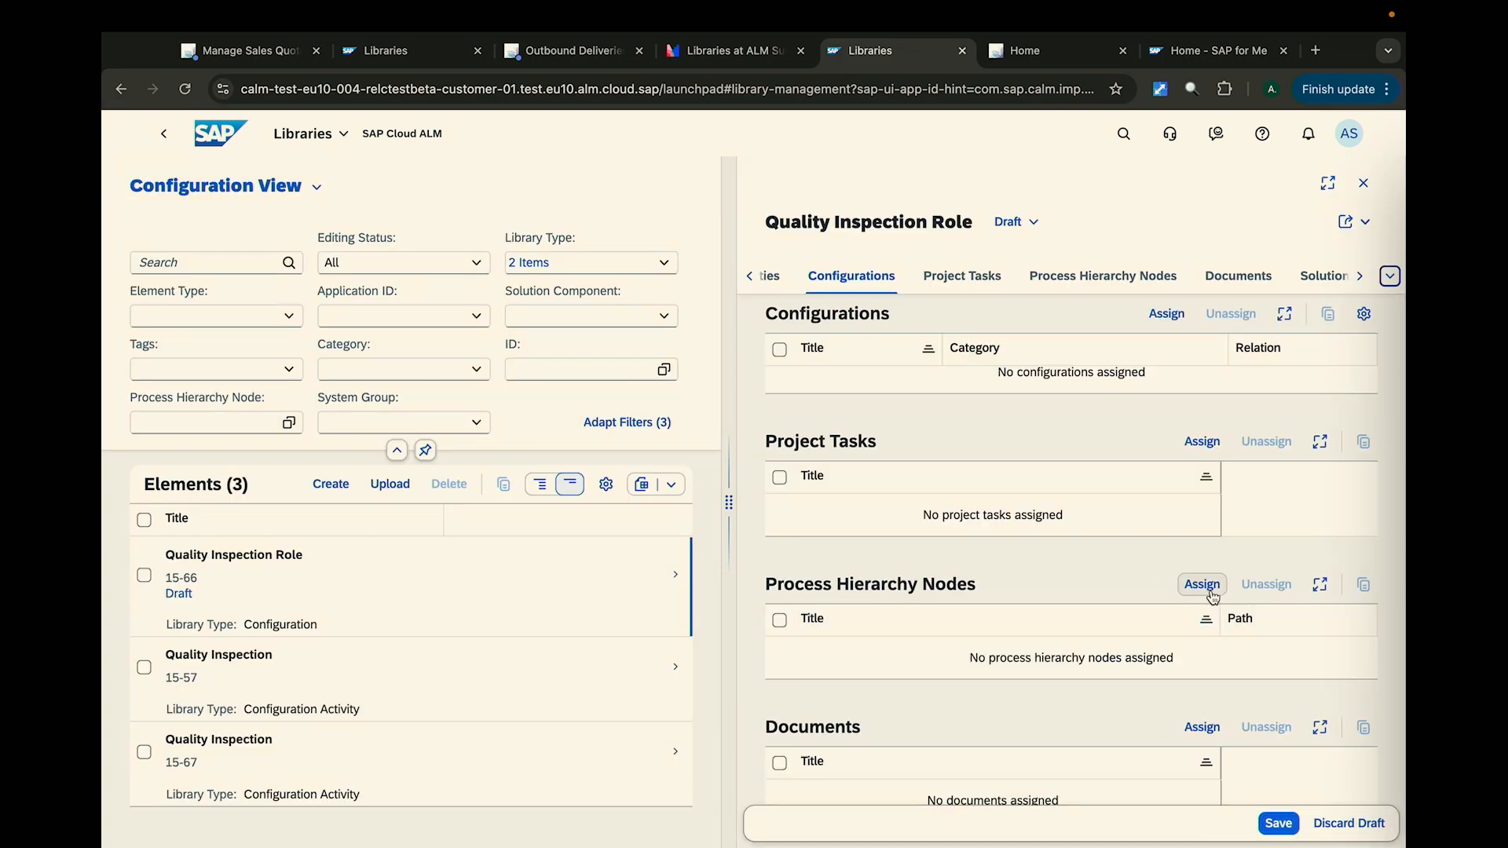
{"action": "left_click", "coordinate": [1202, 584]}
{"action": "left_click", "coordinate": [864, 490]}
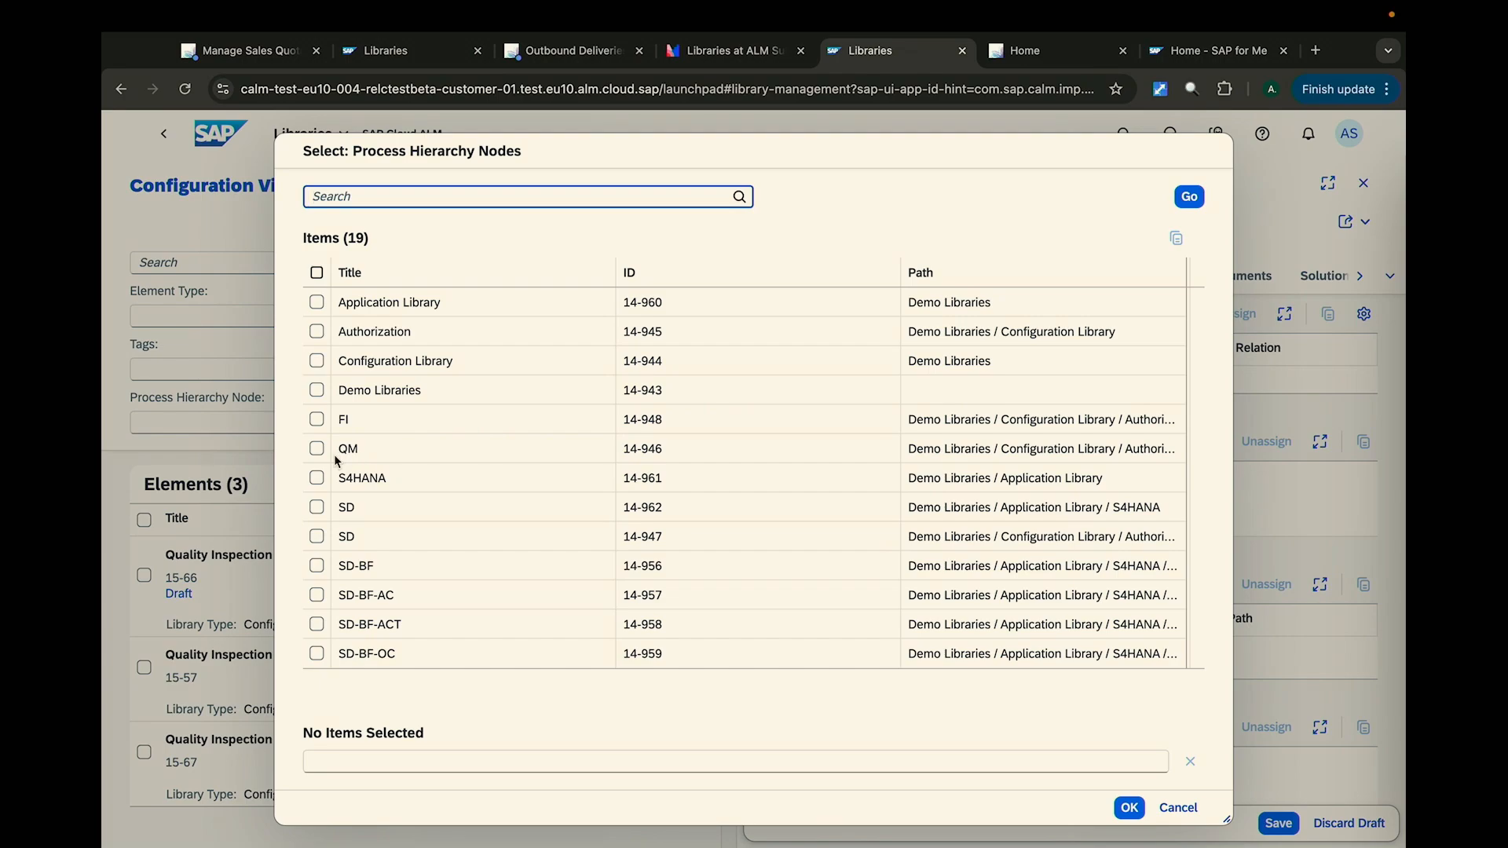
{"action": "left_click", "coordinate": [315, 450]}
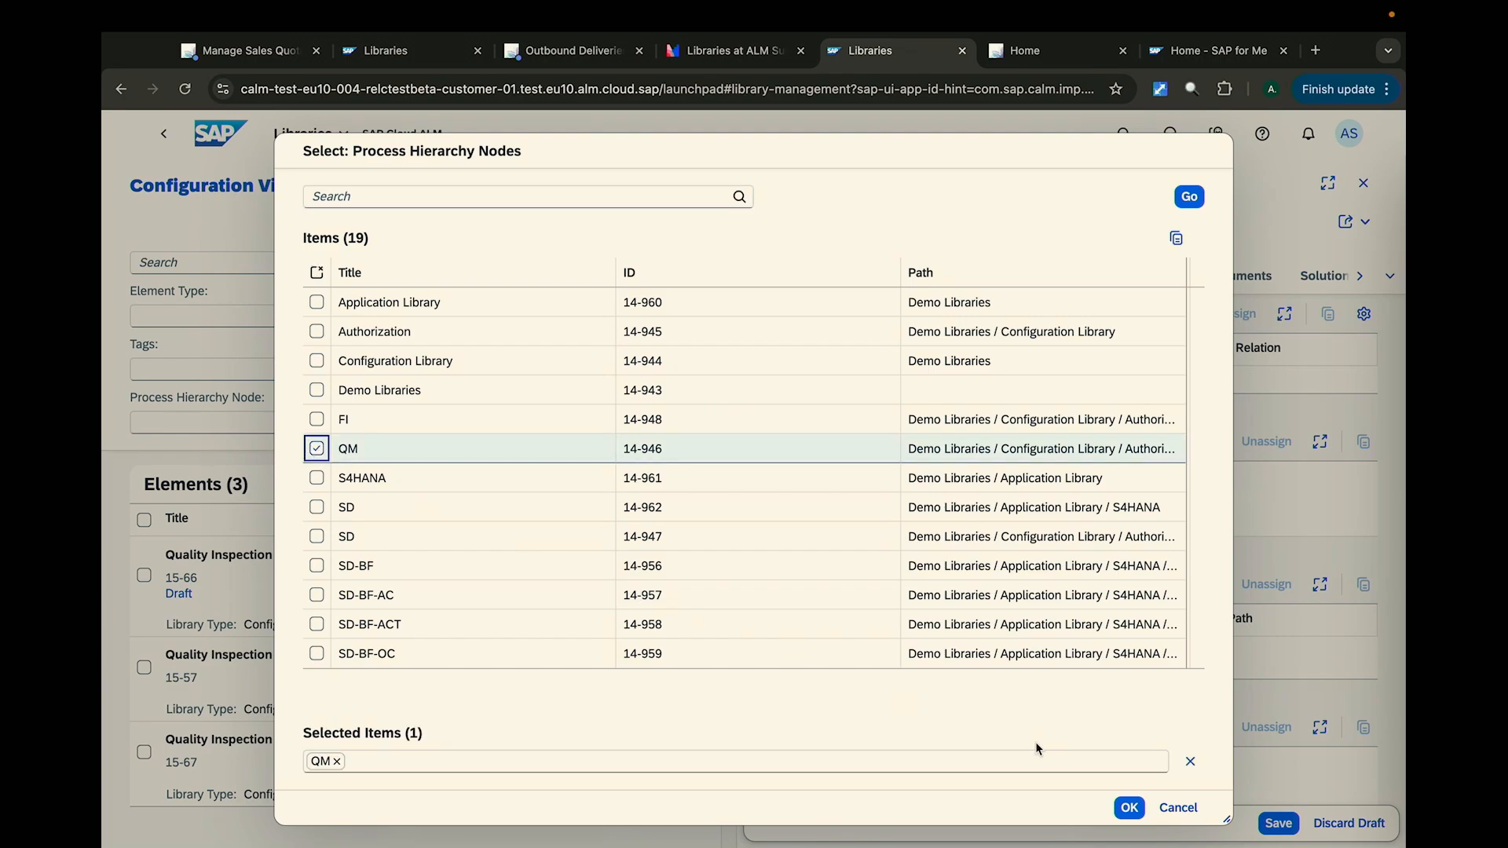
{"action": "left_click", "coordinate": [1127, 808]}
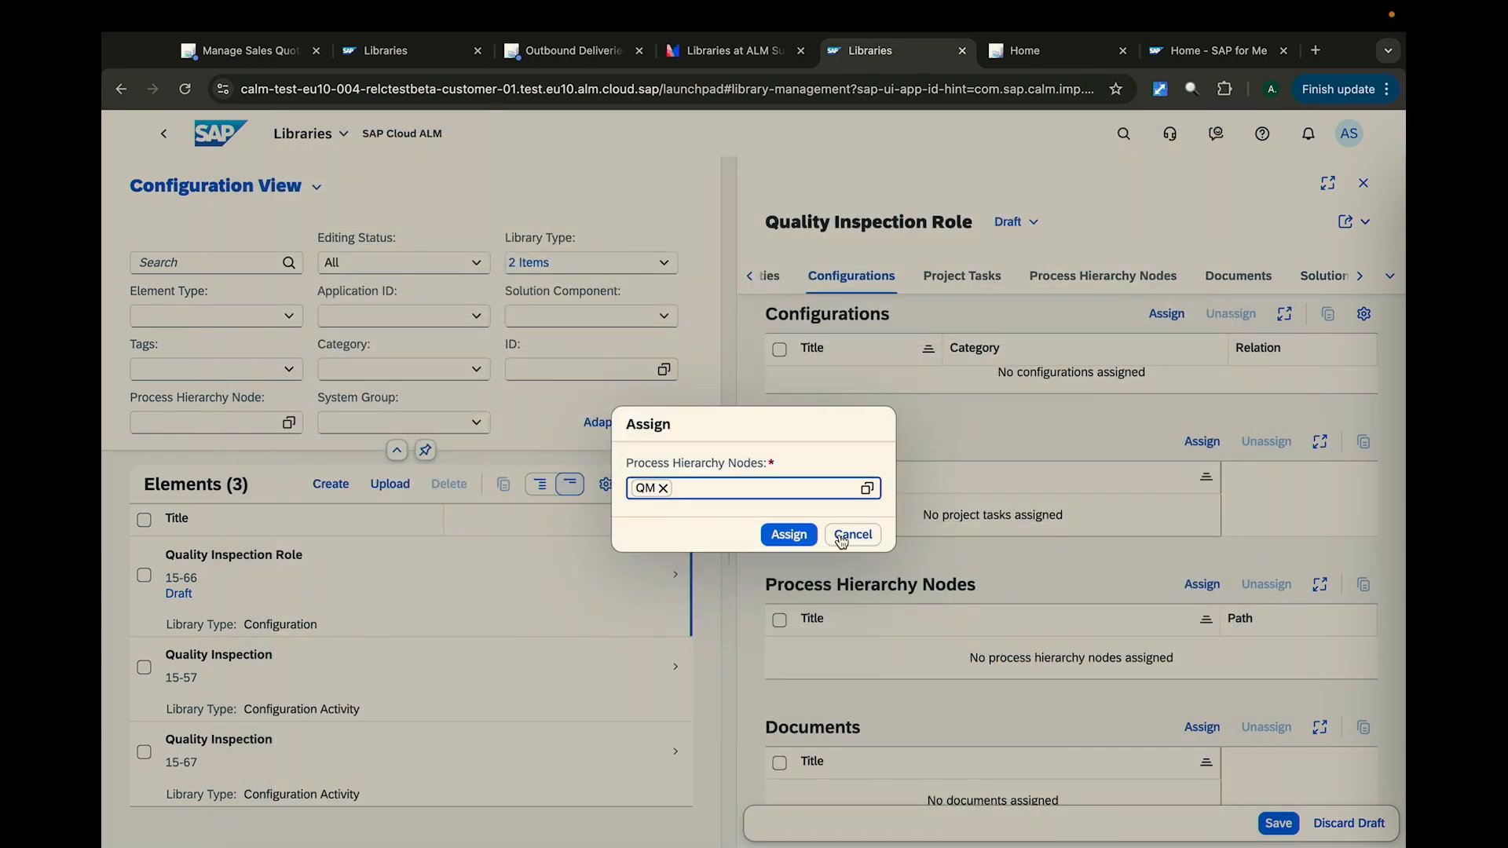
{"action": "left_click", "coordinate": [807, 539]}
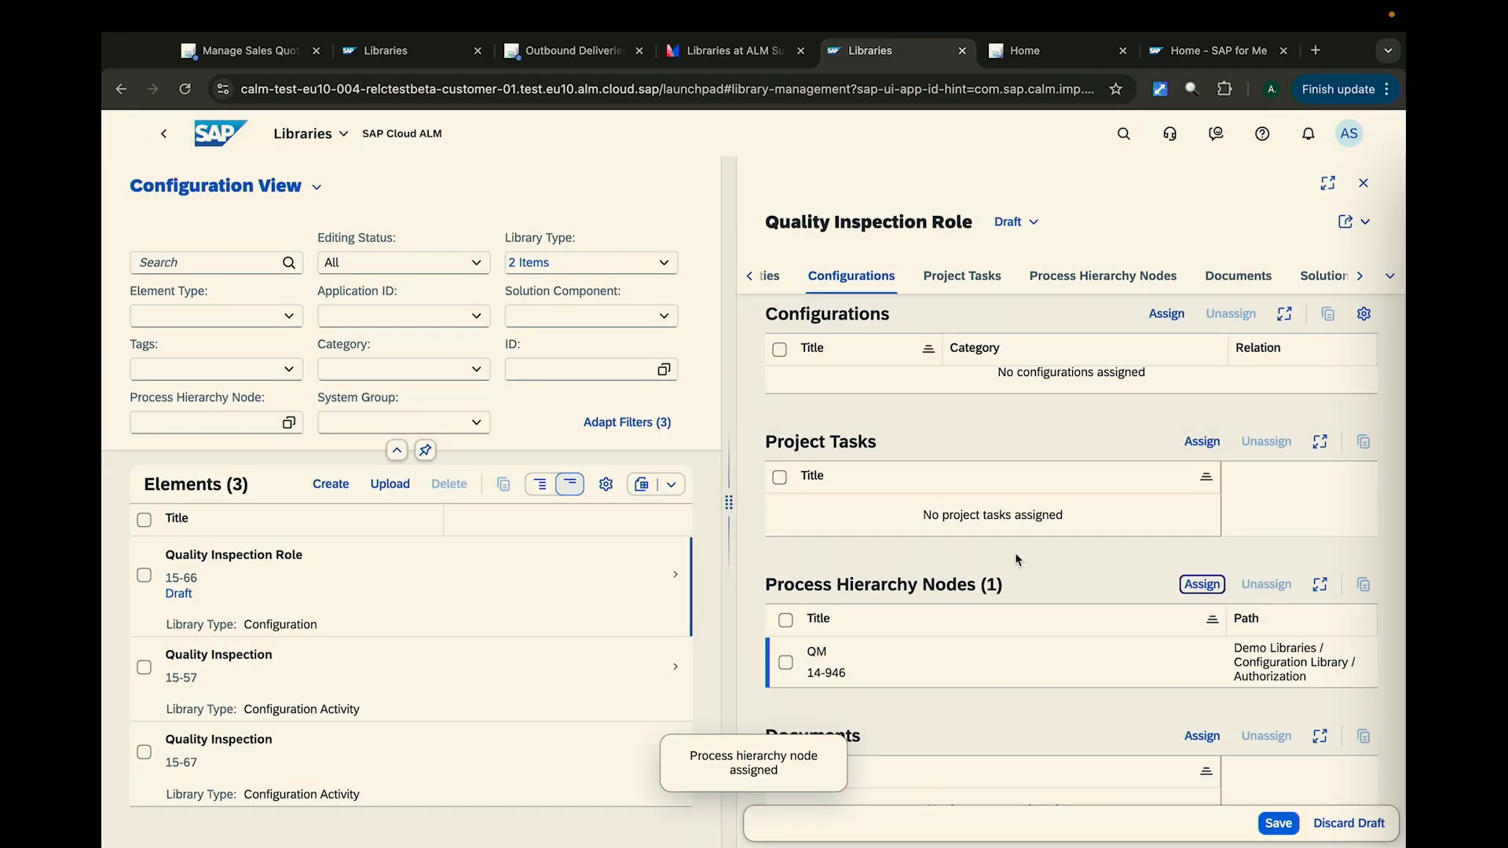
- Assign the document My Config Guide Demo to Quality Inspection Role and save the element
{"action": "scroll", "coordinate": [1014, 553], "scroll_direction": "down", "scroll_amount": 3}
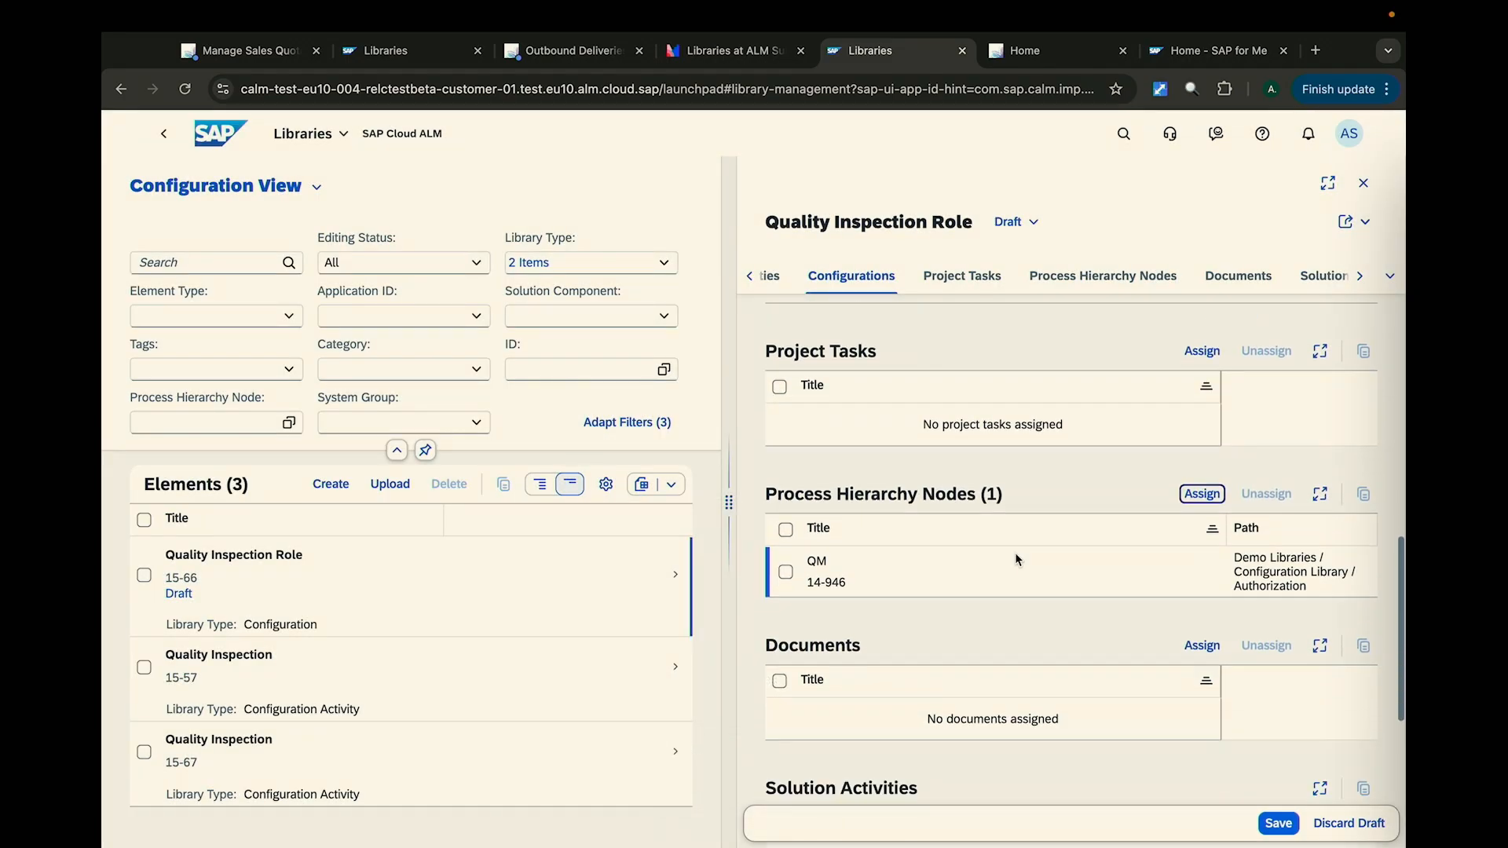
{"action": "left_click", "coordinate": [1209, 545]}
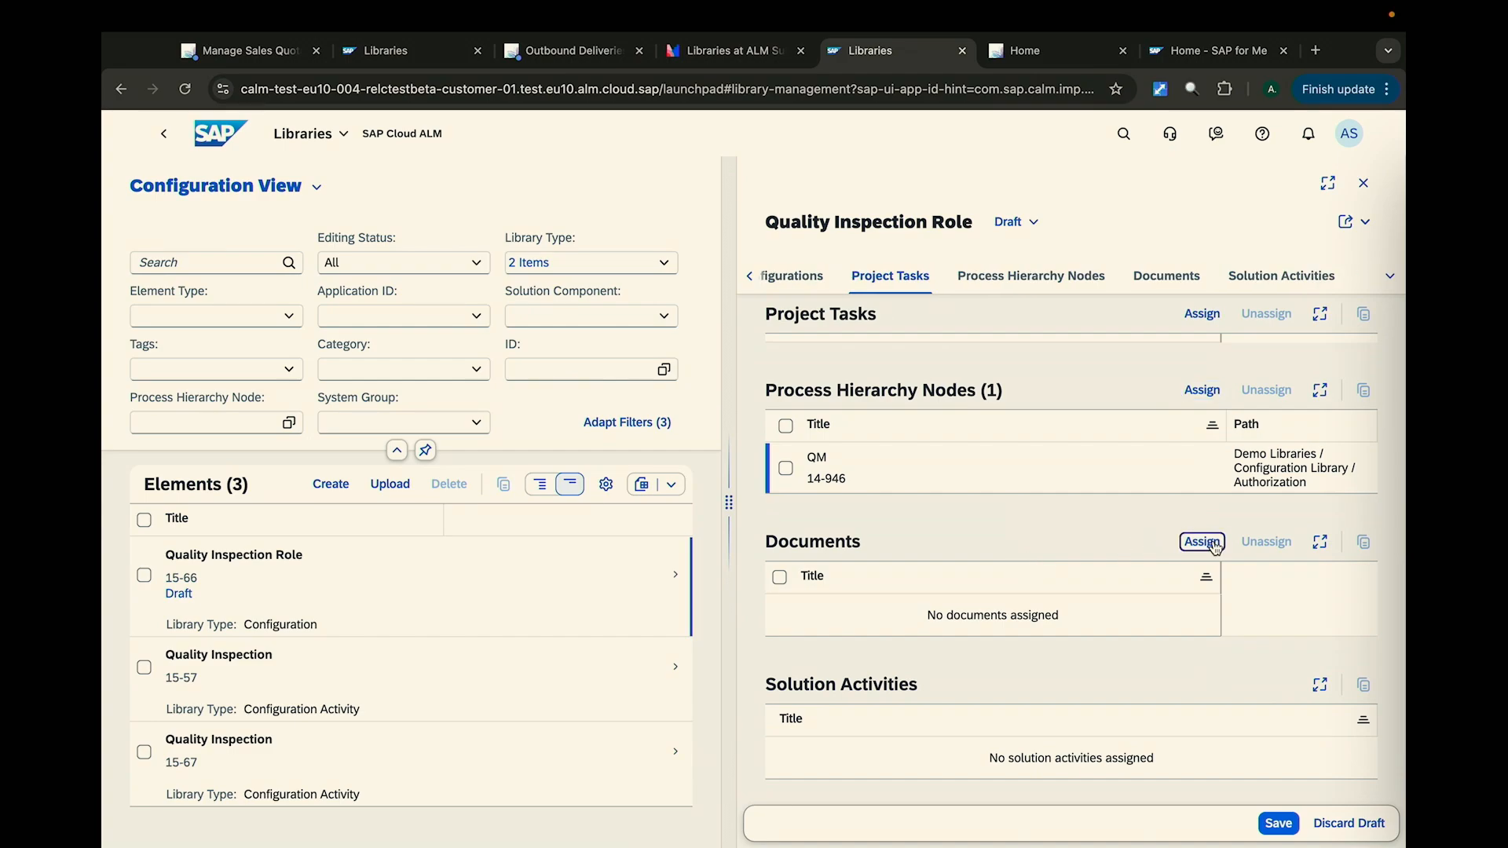
{"action": "left_click", "coordinate": [867, 488]}
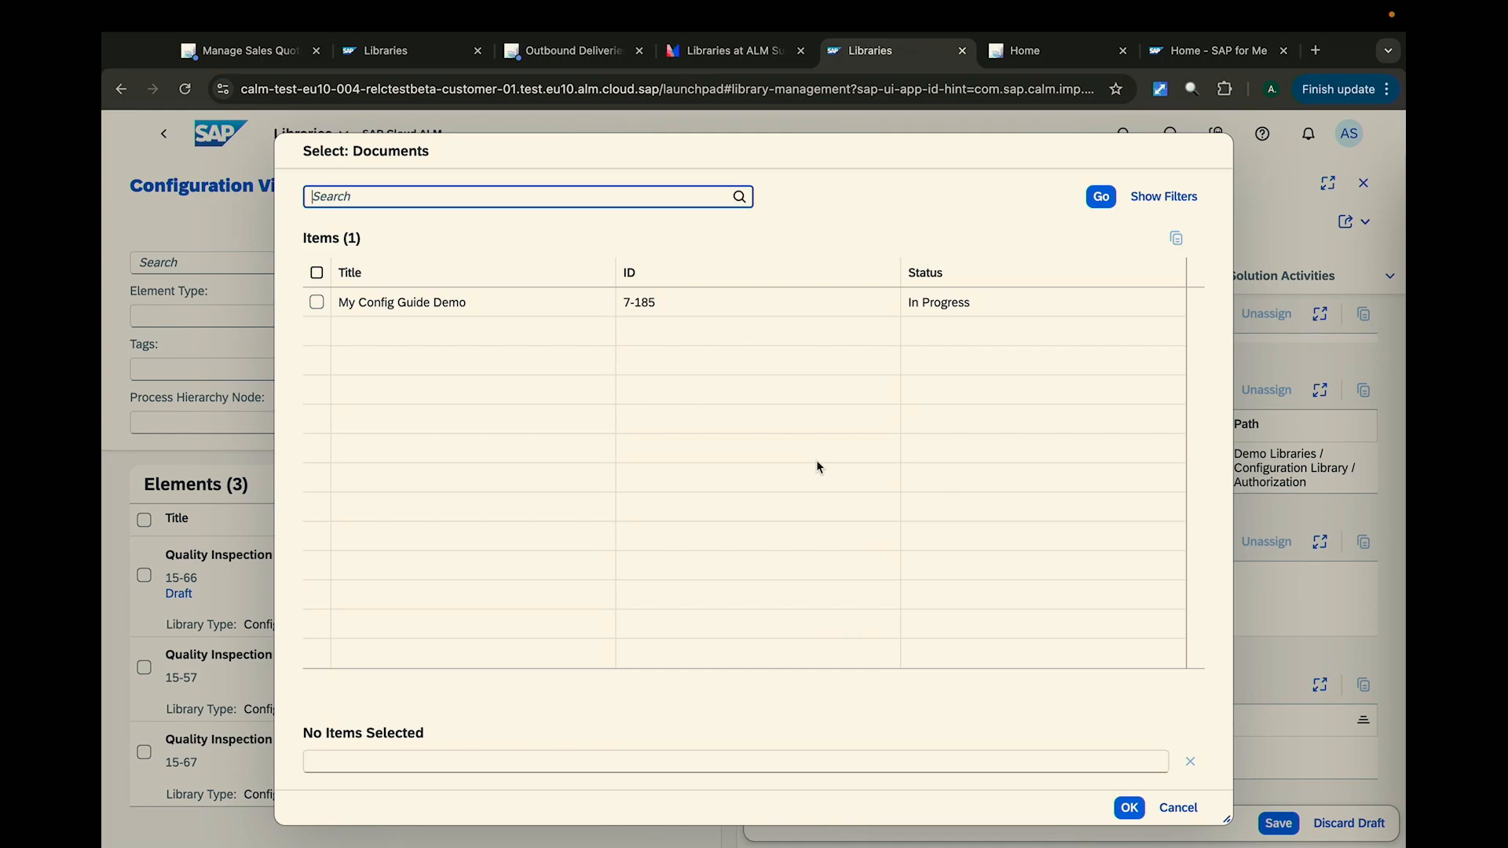
{"action": "left_click", "coordinate": [316, 302]}
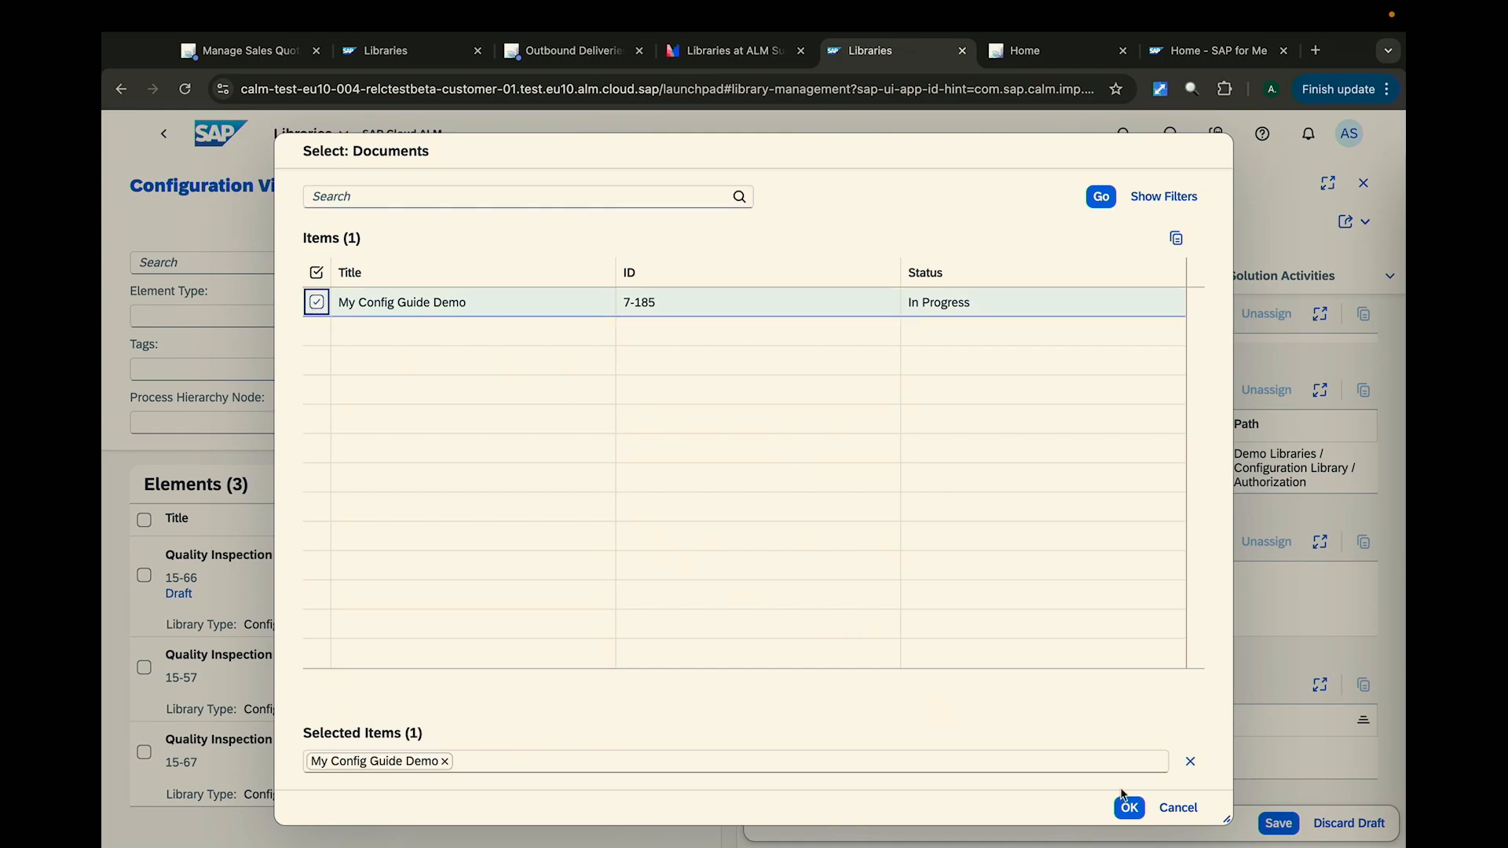
{"action": "left_click", "coordinate": [1128, 808]}
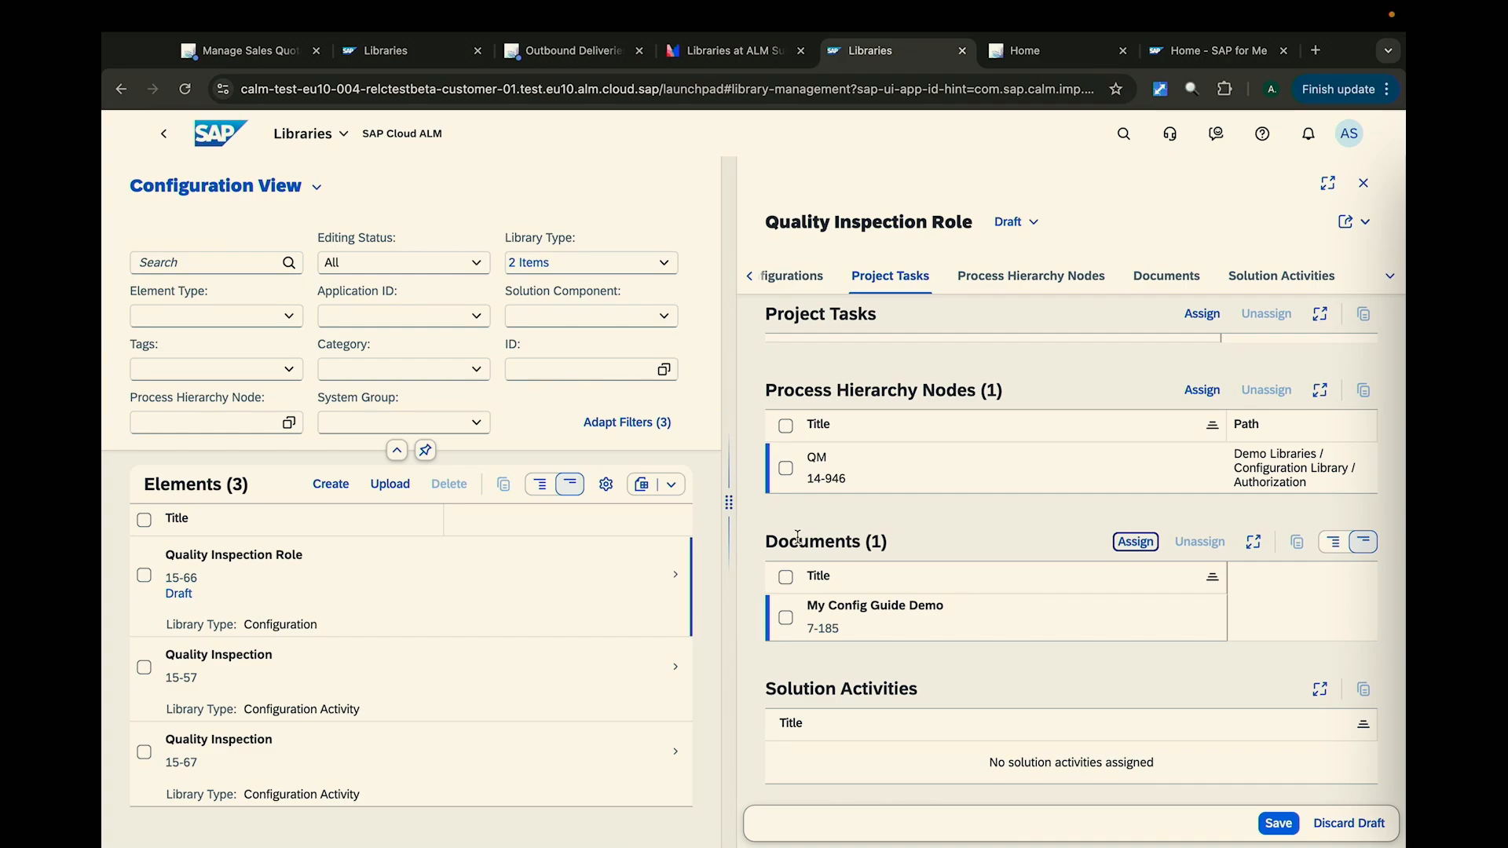
{"action": "scroll", "coordinate": [798, 537], "scroll_direction": "down", "scroll_amount": 2}
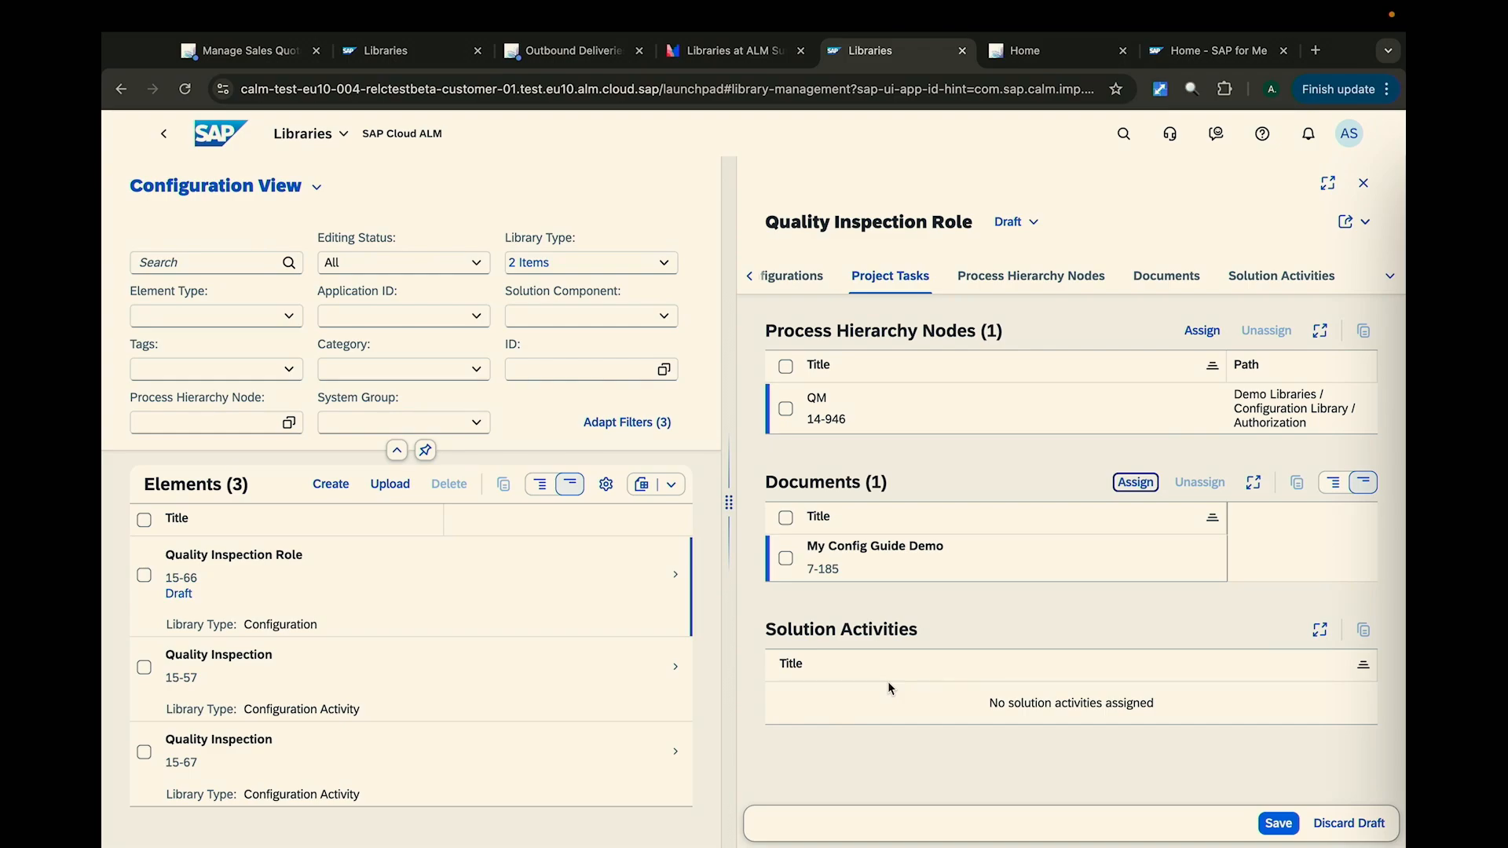
{"action": "left_click", "coordinate": [1278, 822]}
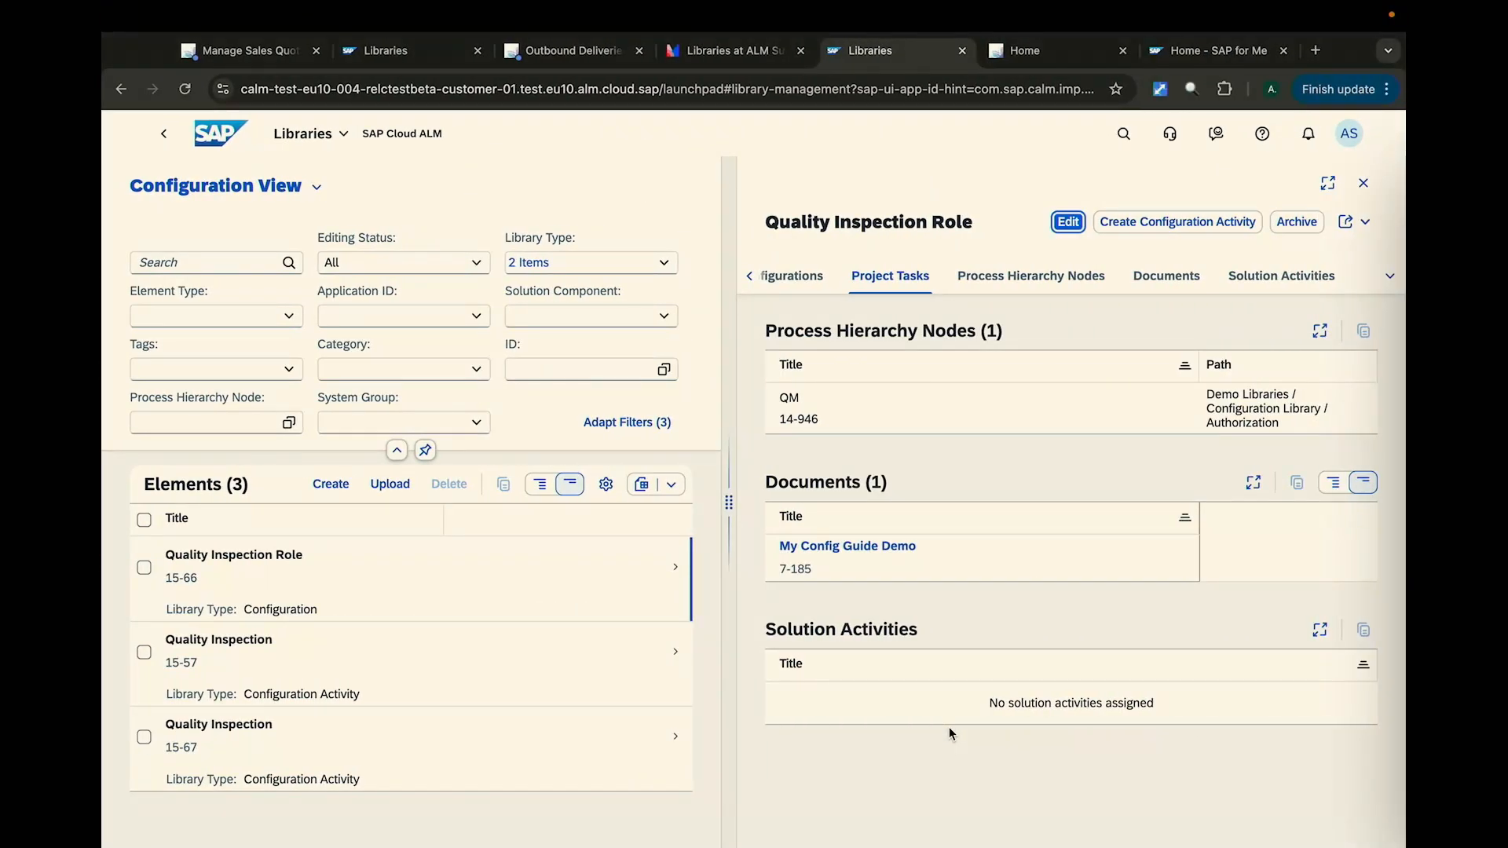
{"action": "scroll", "coordinate": [1025, 506], "scroll_direction": "up", "scroll_amount": 2}
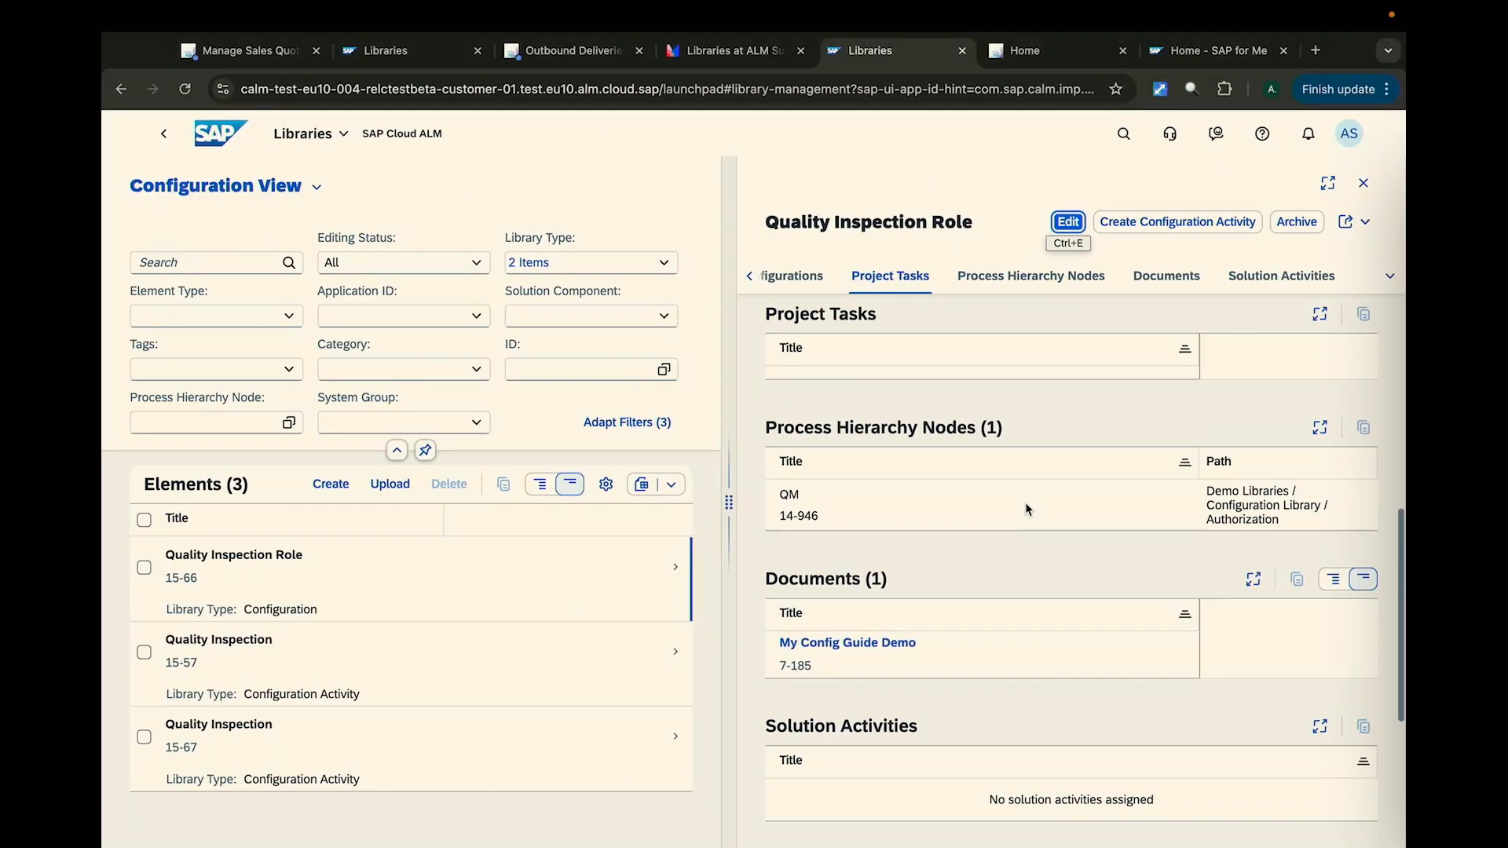
{"action": "scroll", "coordinate": [1025, 502], "scroll_direction": "up", "scroll_amount": 1}
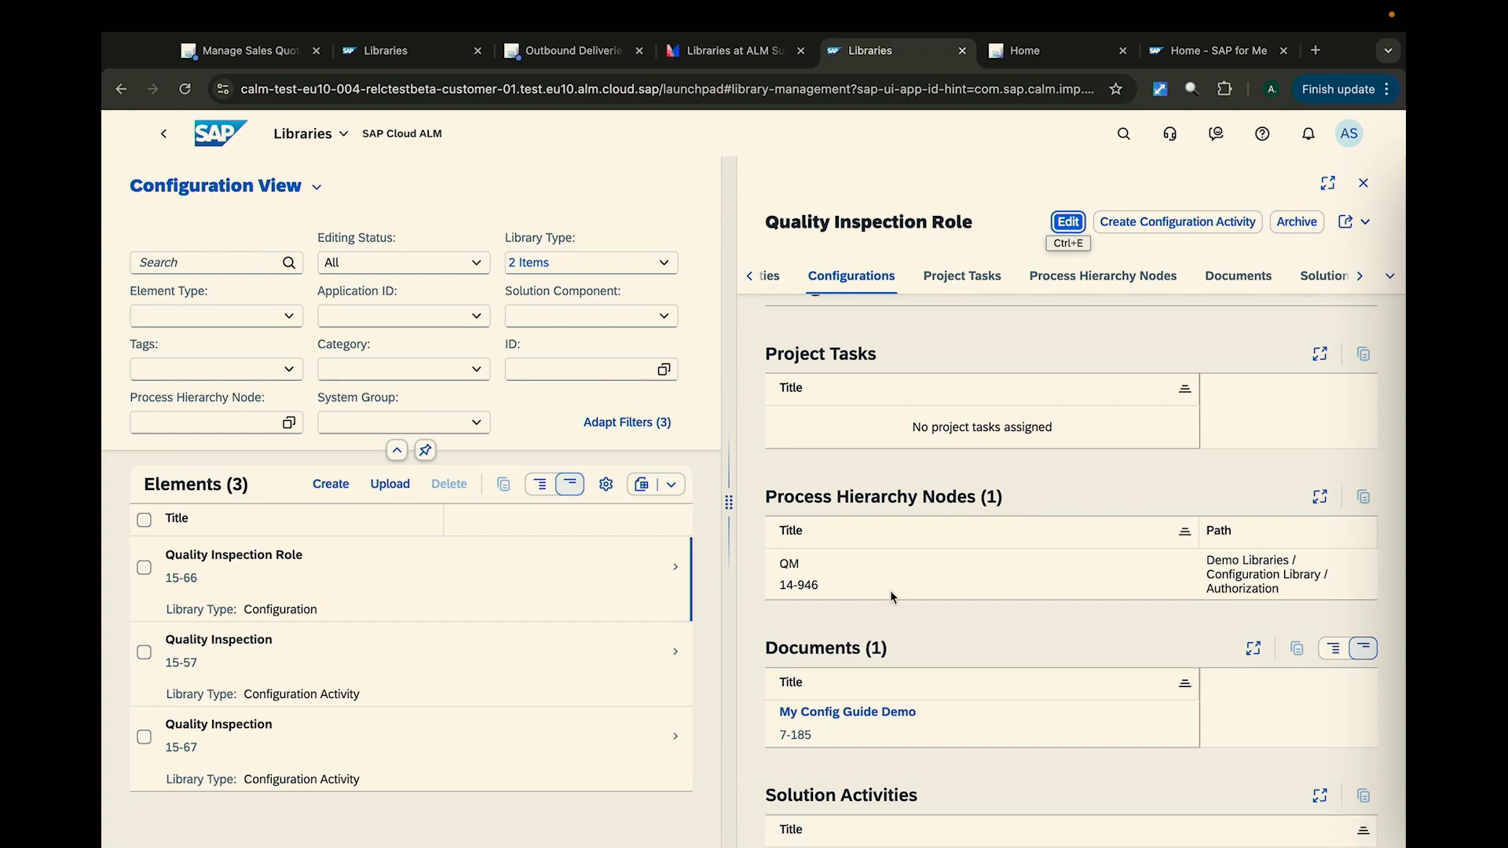
{"action": "scroll", "coordinate": [888, 589], "scroll_direction": "up", "scroll_amount": 4}
{"action": "scroll", "coordinate": [876, 586], "scroll_direction": "up", "scroll_amount": 3}
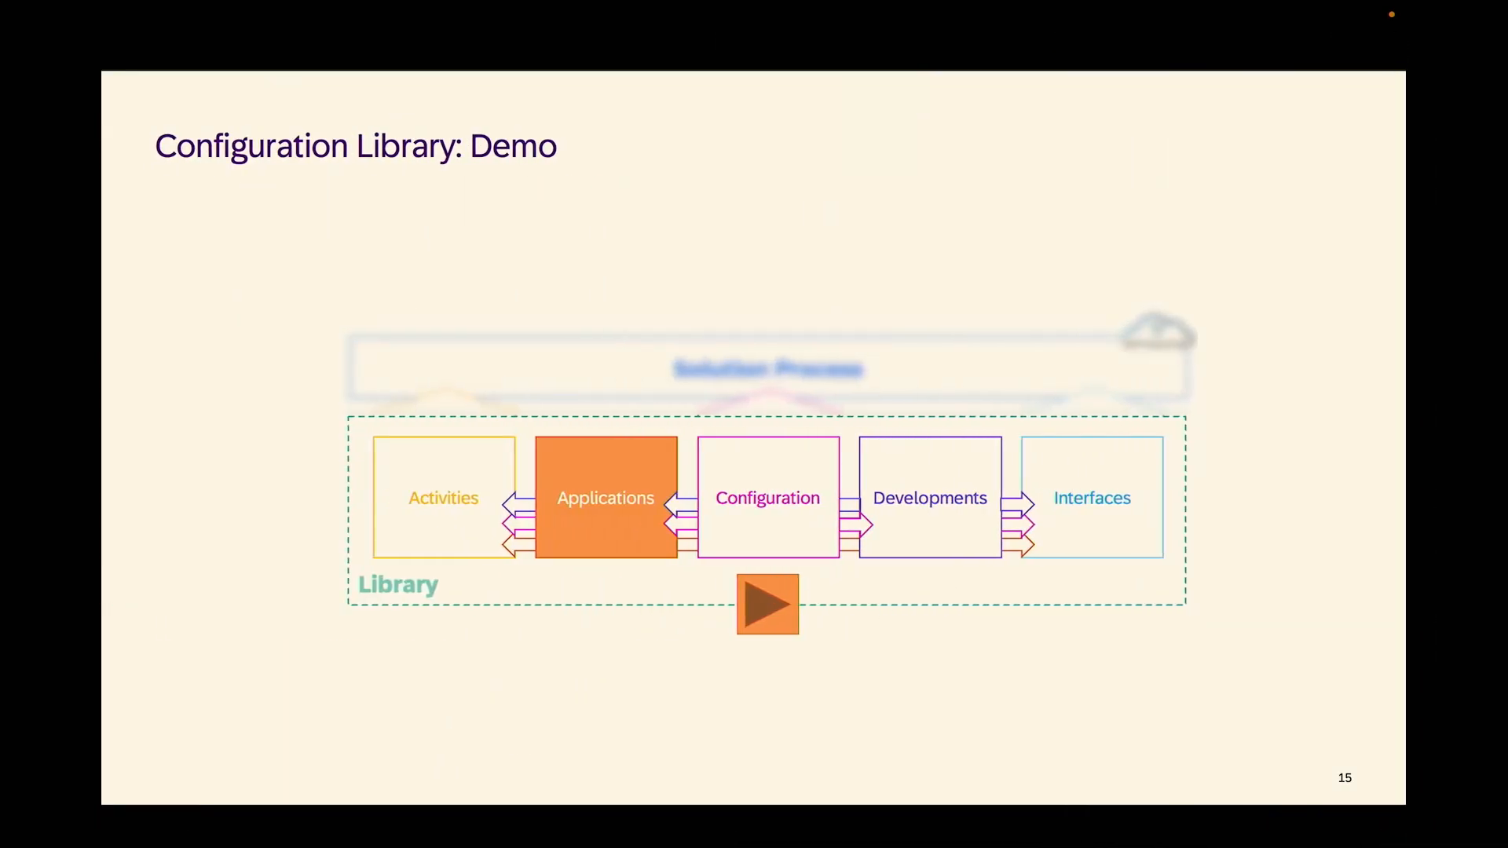
{"action": "key", "text": "Right"}
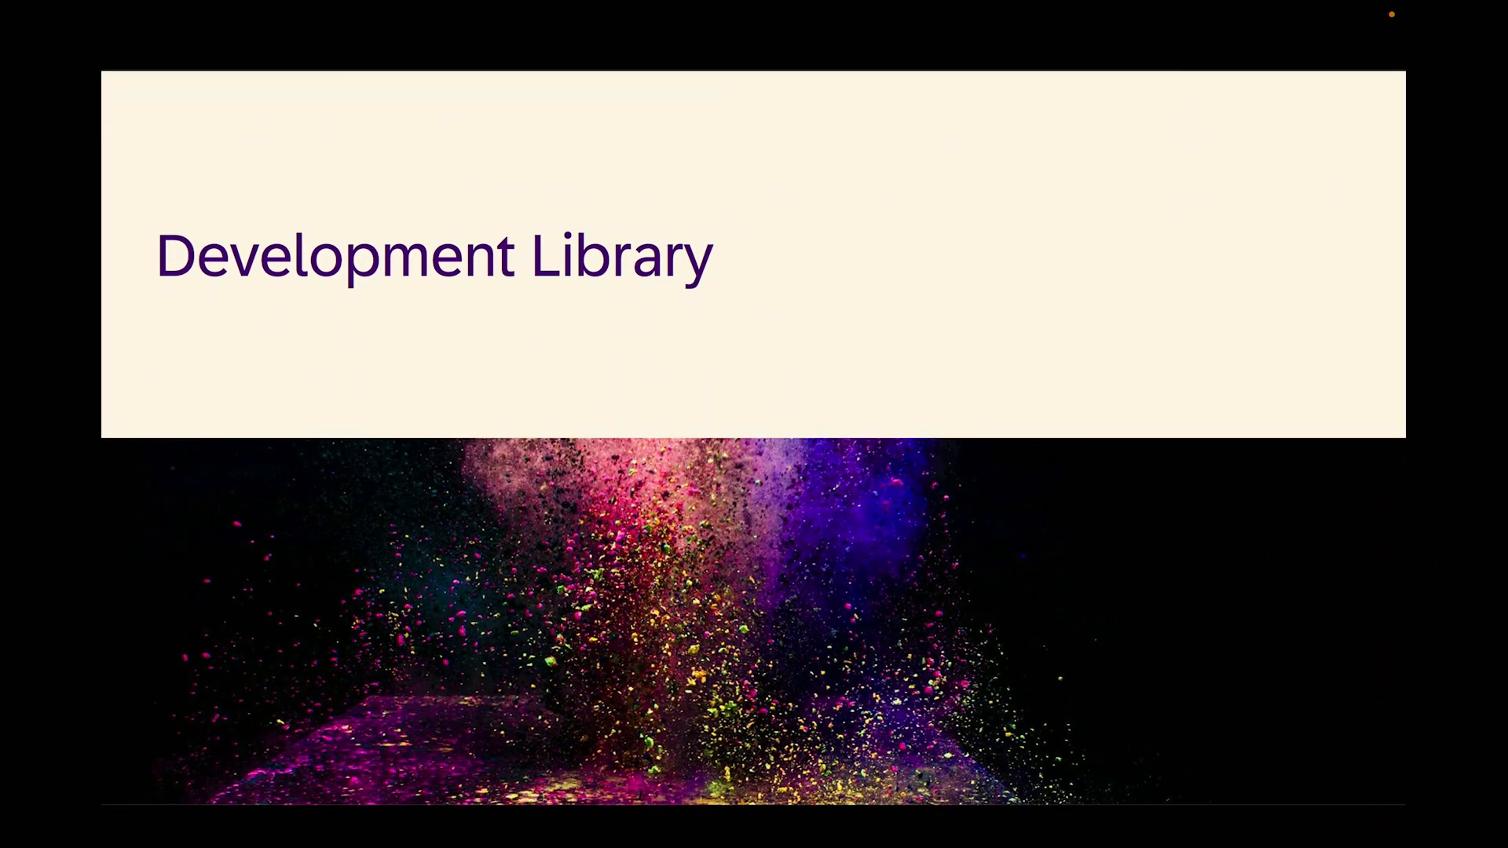